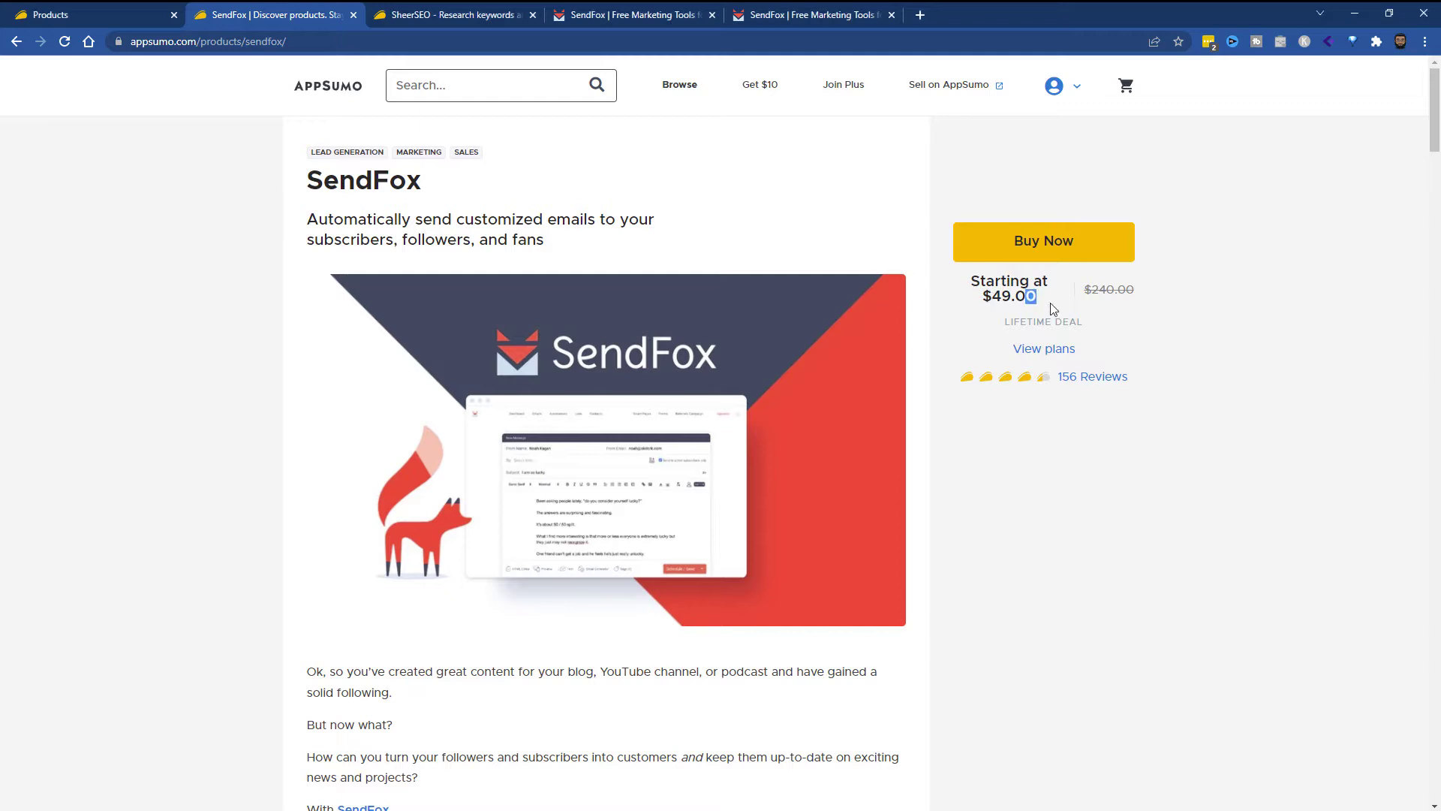
# Highlight the $49.00 starting price on the AppSumo SendFox lifetime deal page
pyautogui.moveTo(1027, 300); pyautogui.dragTo(991, 298)
# Clear the price highlight and read down through the description and screenshots to Plans and Features
pyautogui.click(233, 312)
pyautogui.scroll(-5, 255, 315)
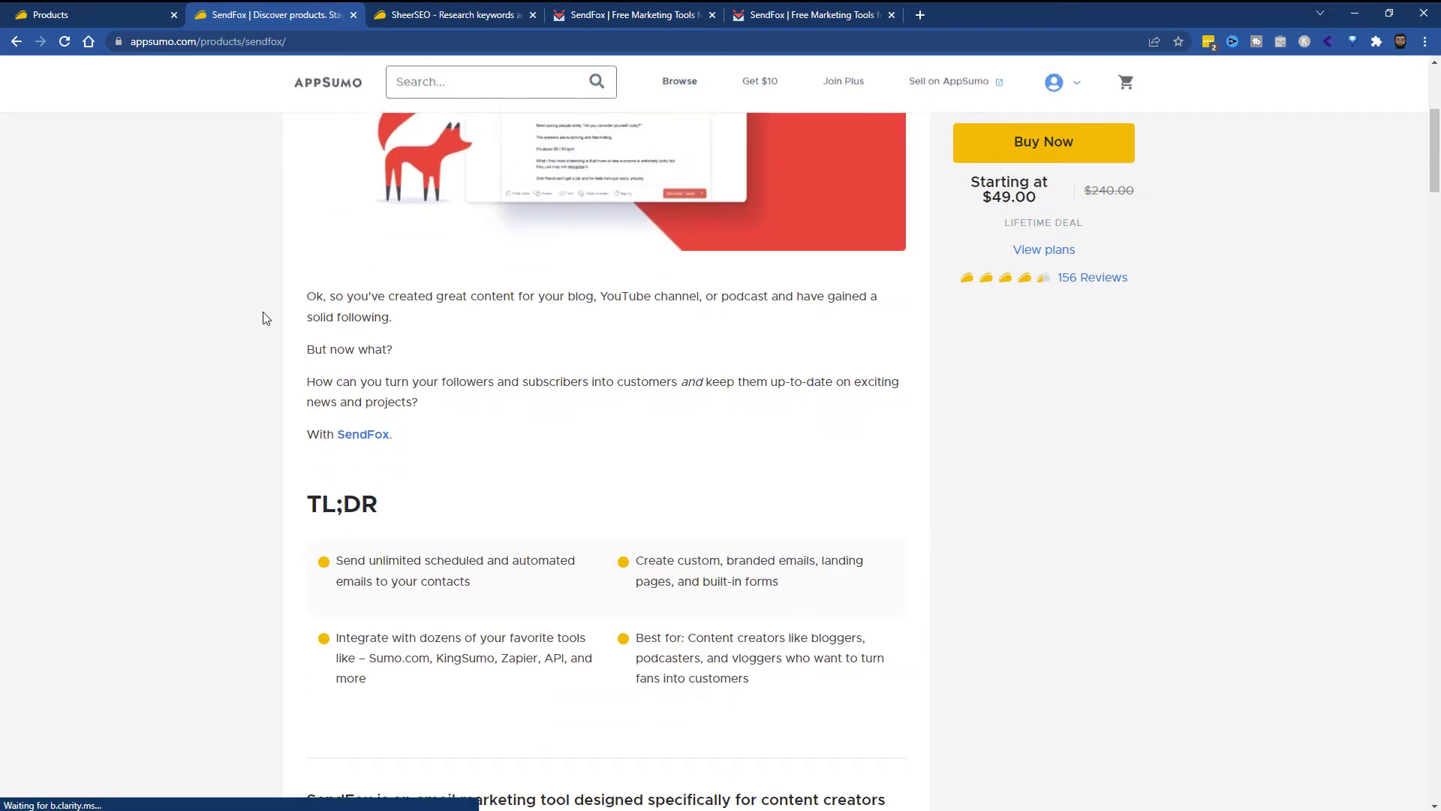
pyautogui.scroll(-2, 261, 331)
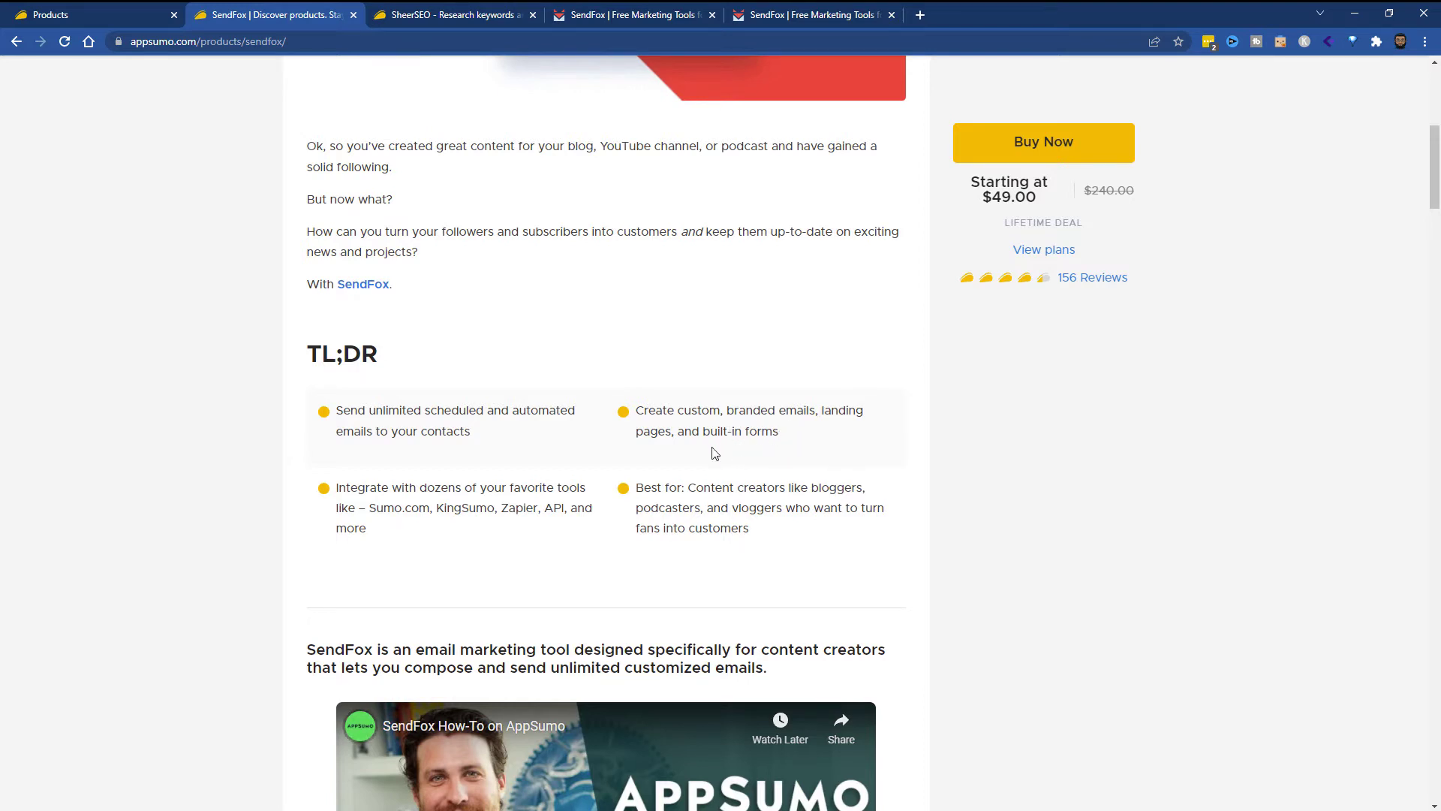
pyautogui.scroll(-1, 593, 431)
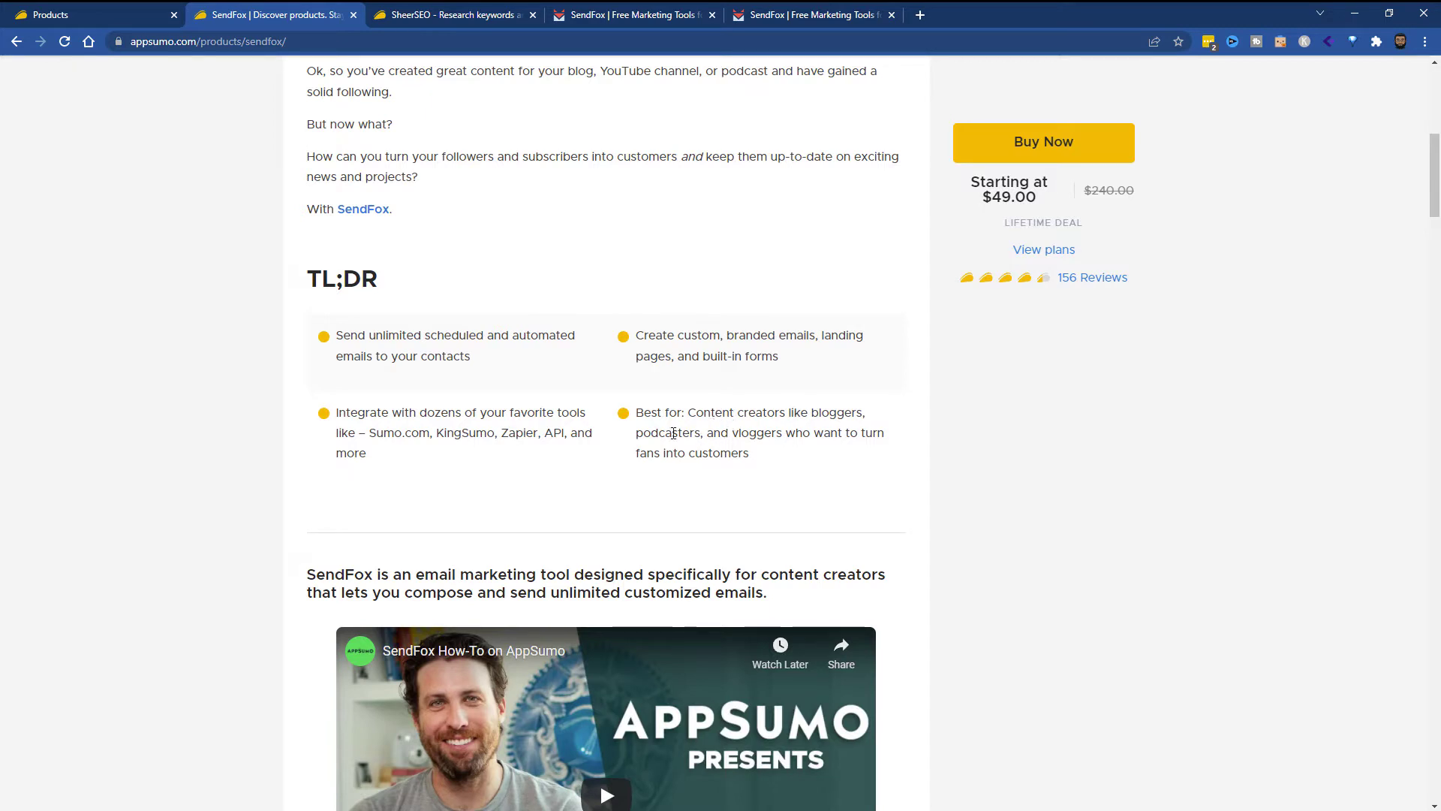
pyautogui.scroll(-1, 450, 383)
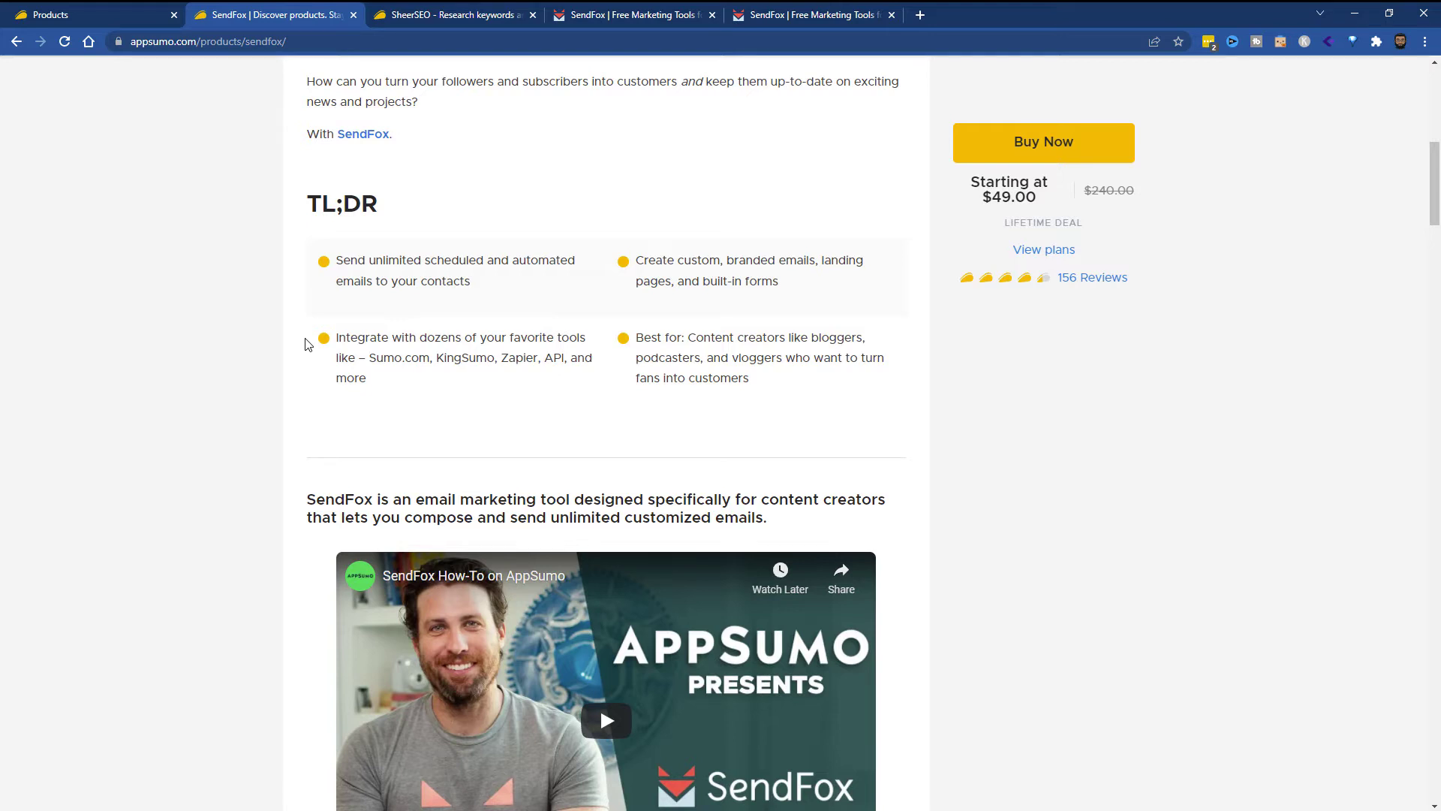
pyautogui.scroll(-2, 305, 345)
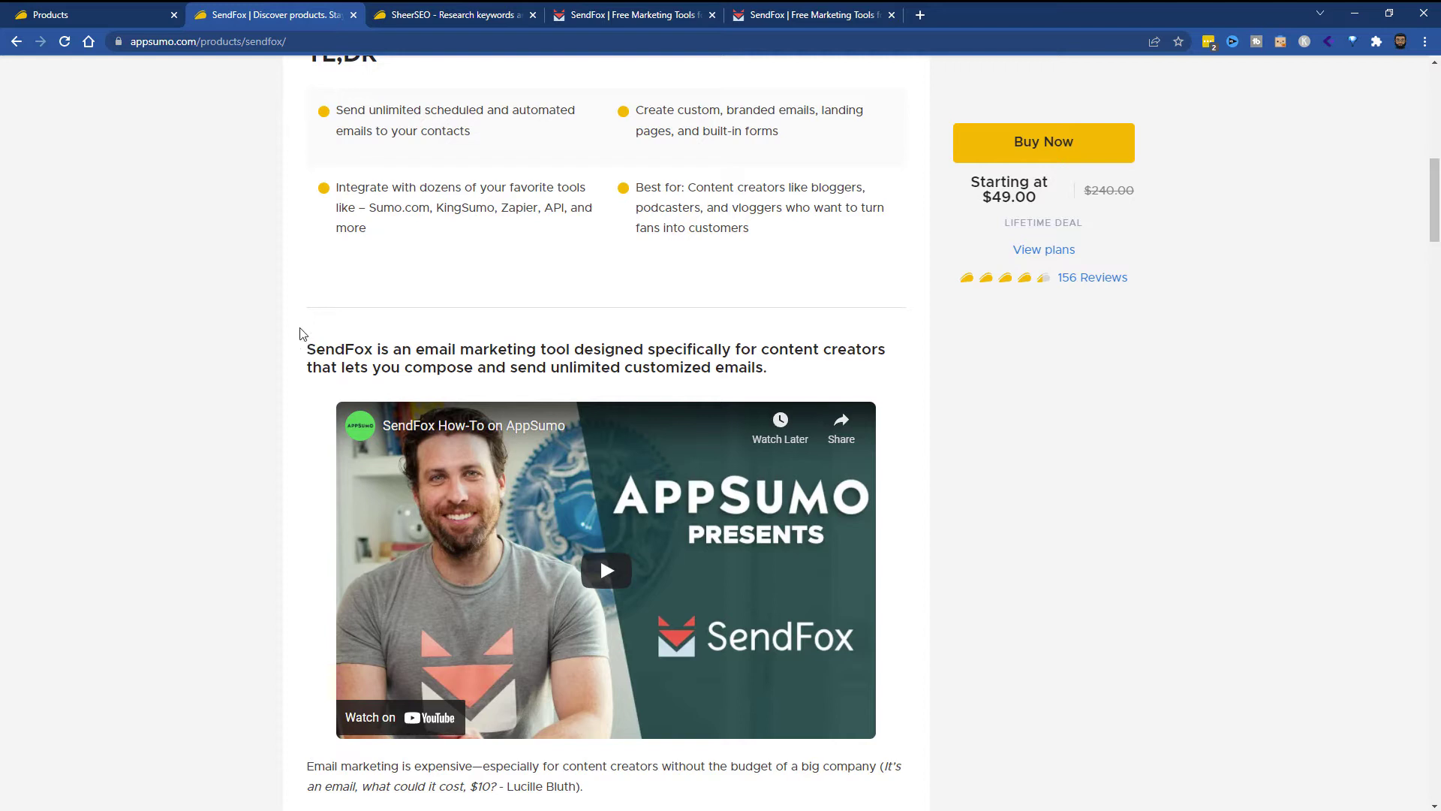
pyautogui.scroll(-2, 302, 331)
pyautogui.scroll(-3, 303, 335)
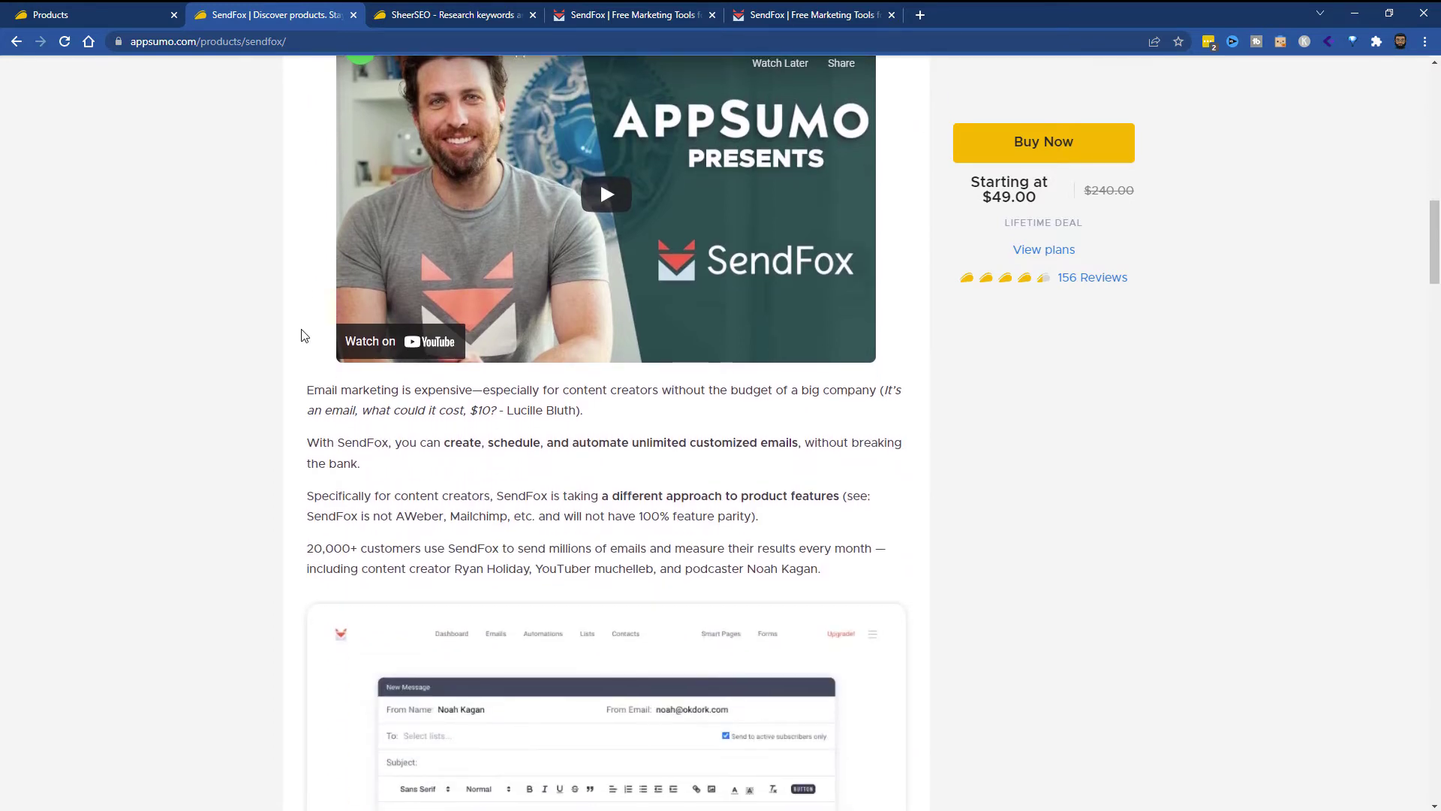
pyautogui.scroll(-2, 302, 334)
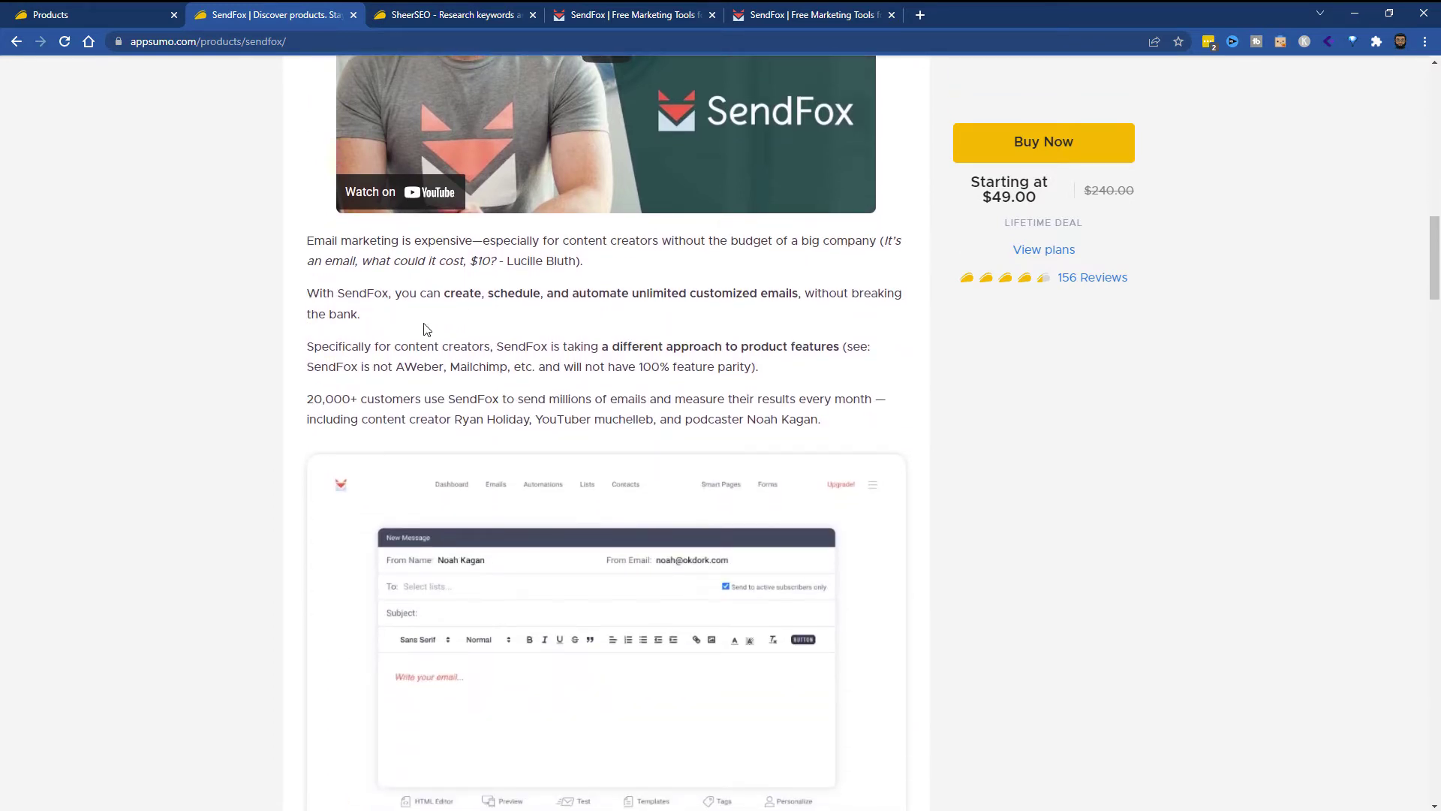
pyautogui.scroll(-2, 367, 321)
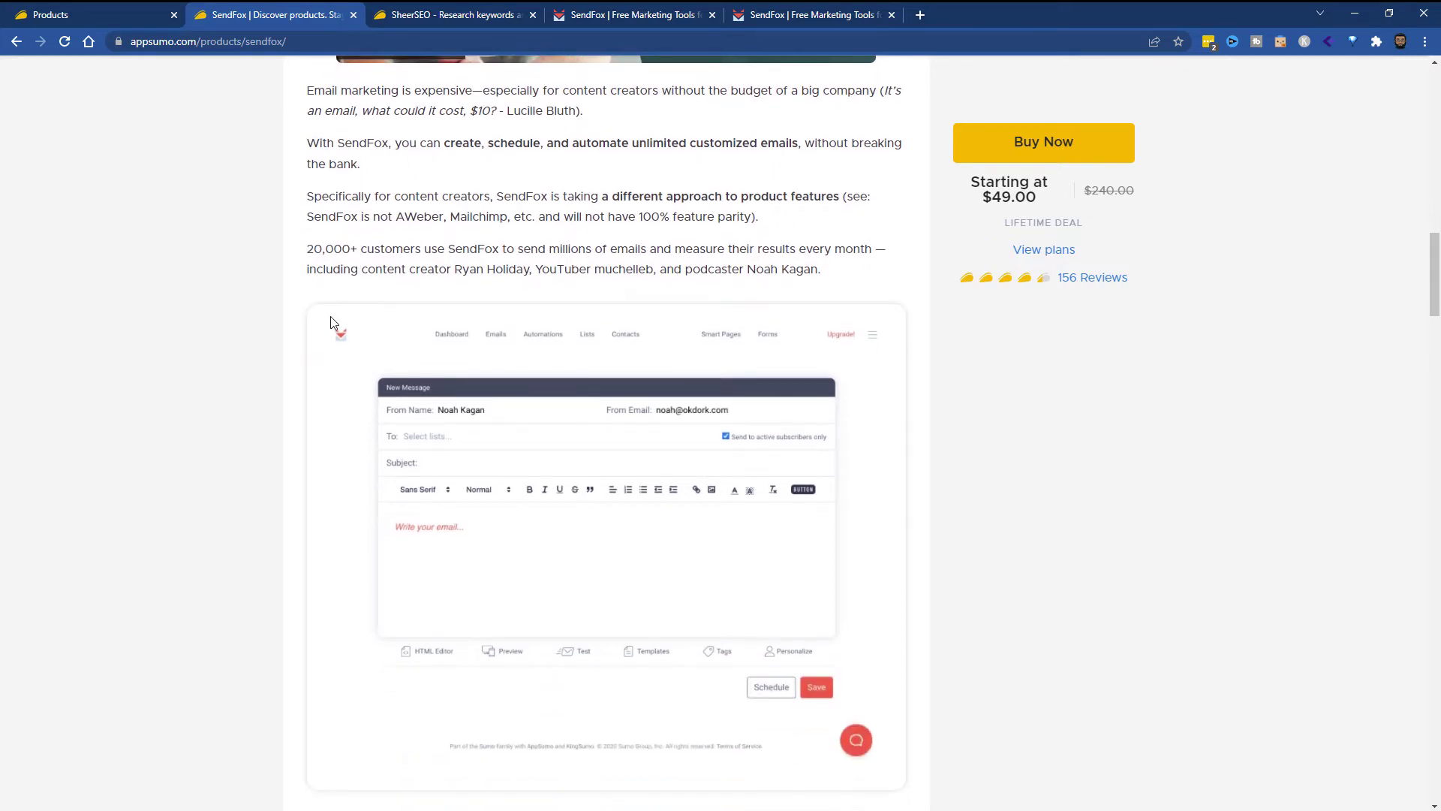
pyautogui.scroll(-1, 882, 381)
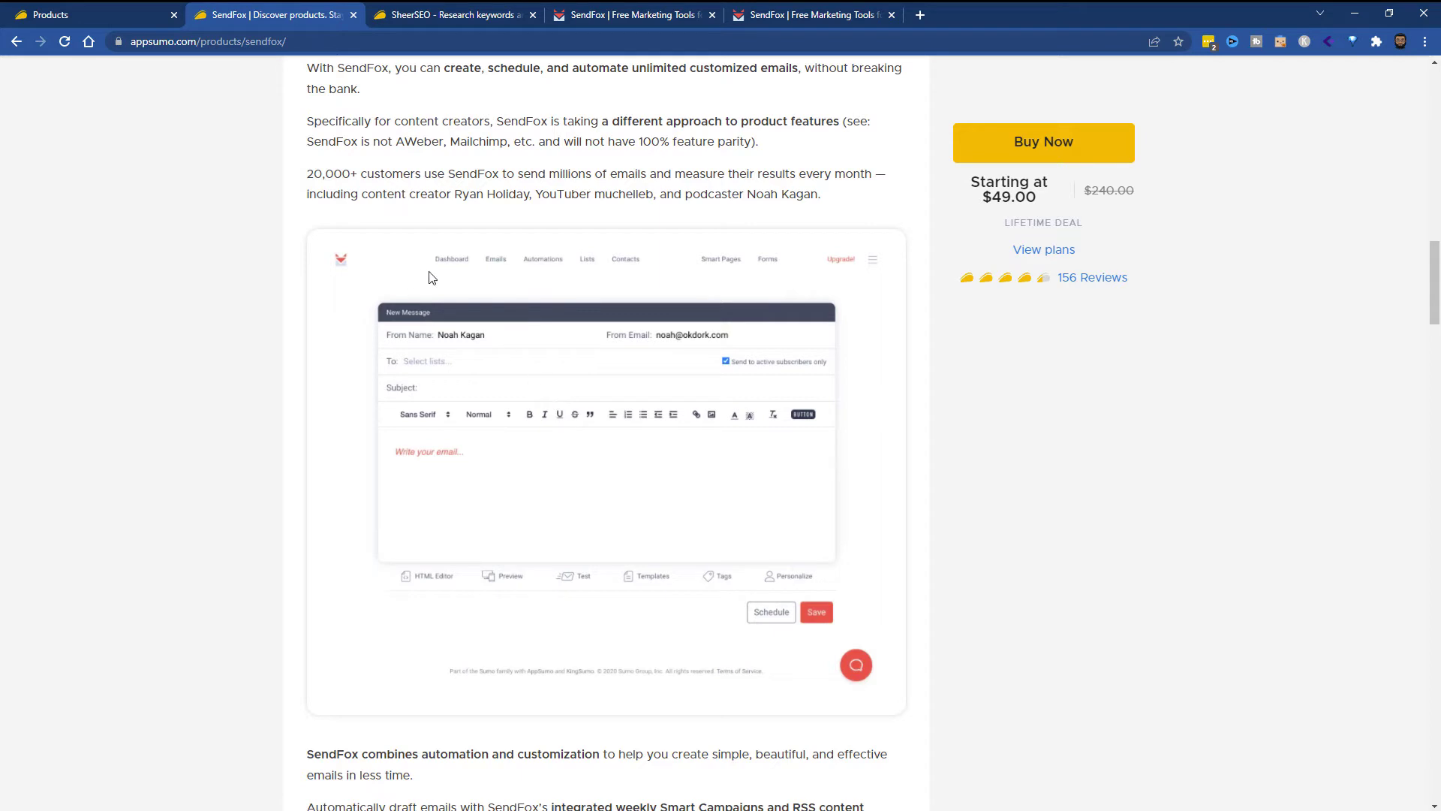
pyautogui.scroll(-2, 498, 289)
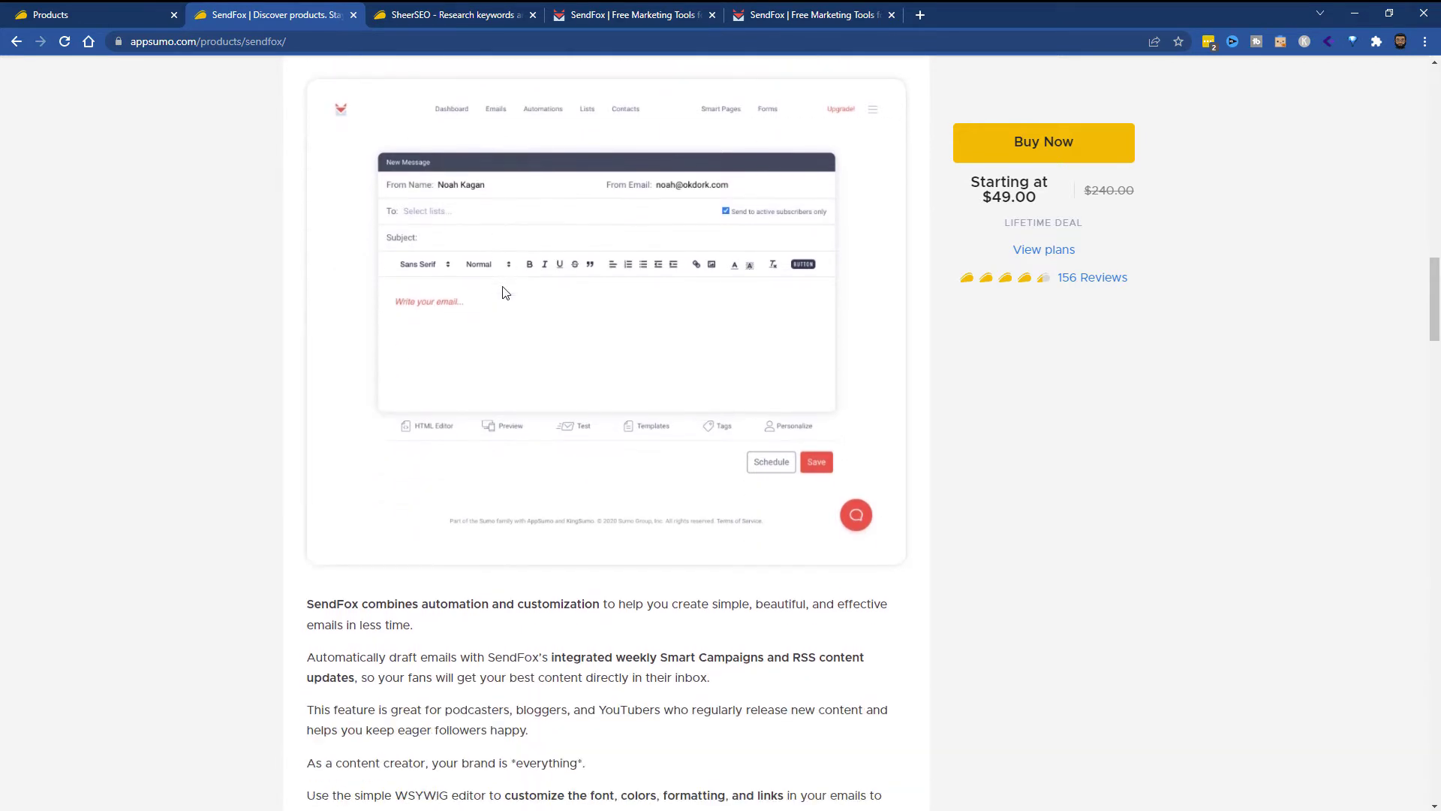
pyautogui.scroll(-2, 481, 294)
pyautogui.scroll(-3, 472, 488)
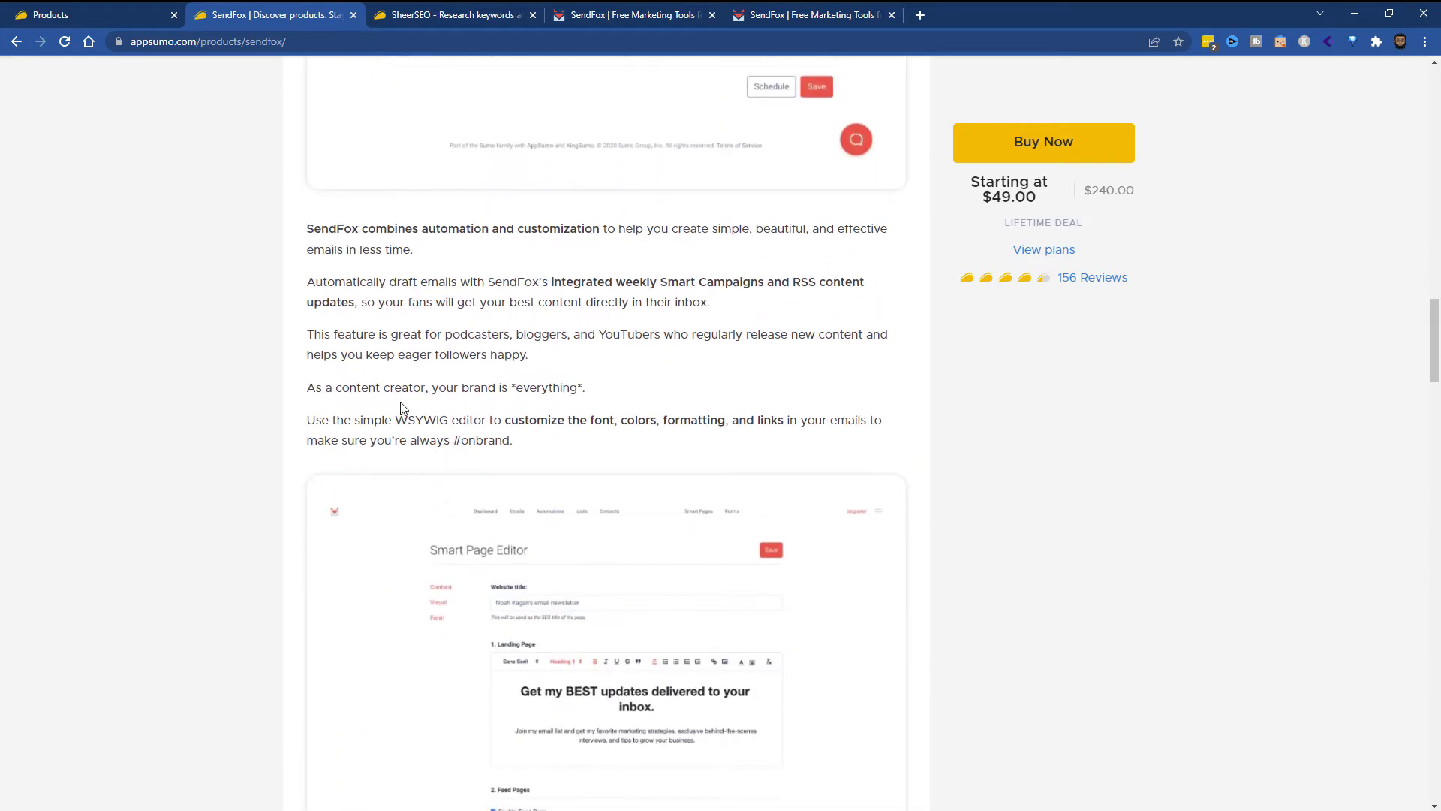
pyautogui.scroll(-2, 405, 400)
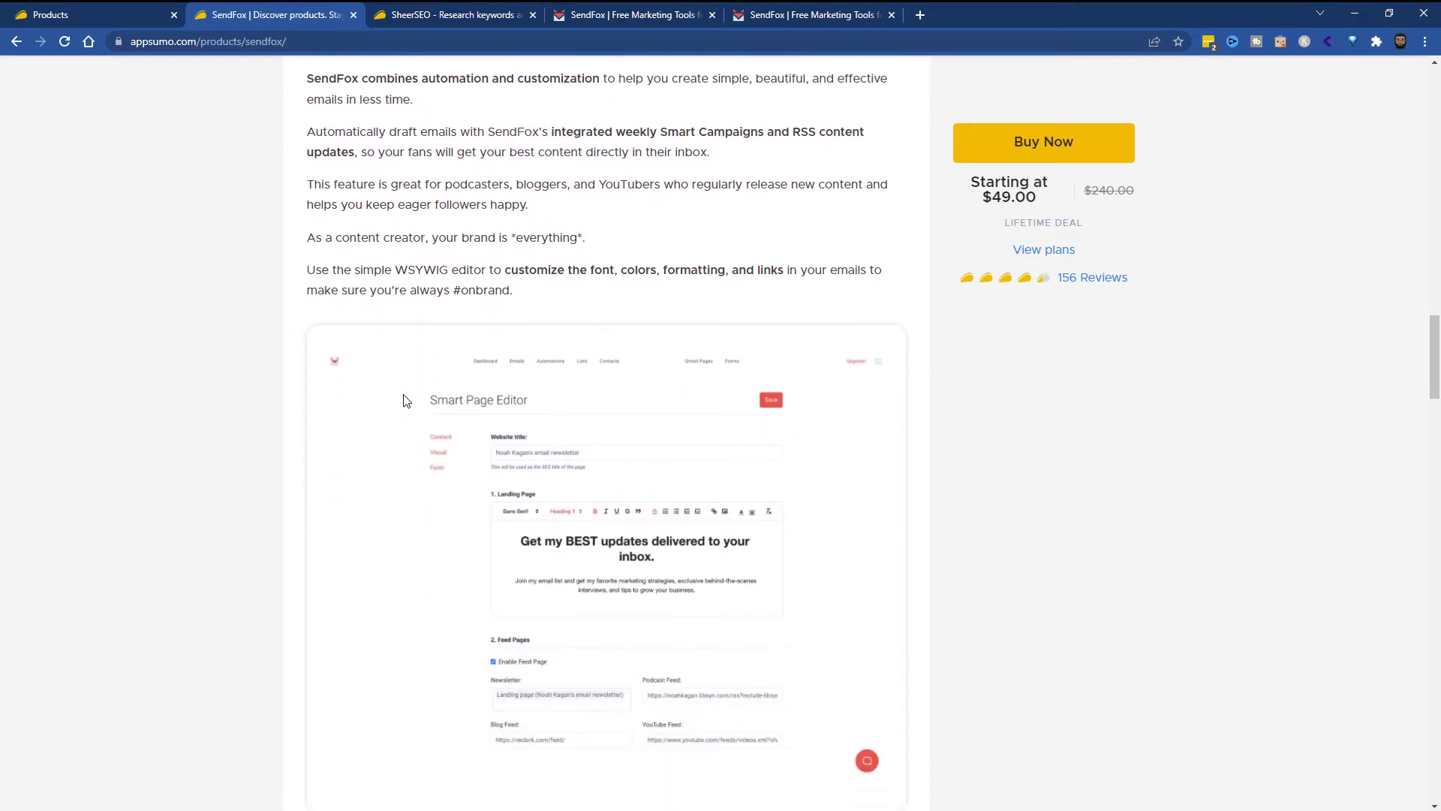
pyautogui.scroll(-4, 405, 400)
pyautogui.scroll(-4, 405, 400)
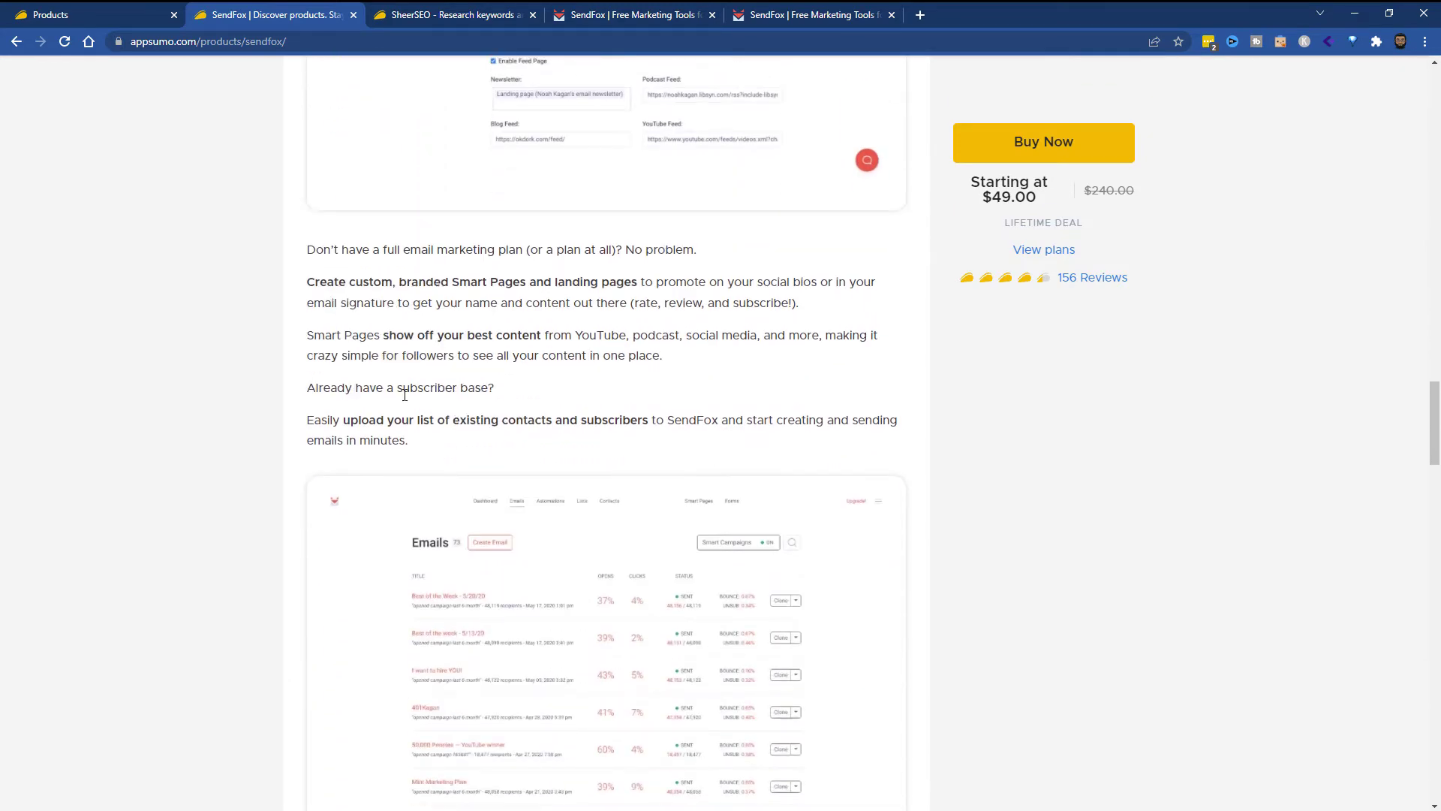
pyautogui.scroll(-5, 405, 399)
pyautogui.scroll(-6, 476, 464)
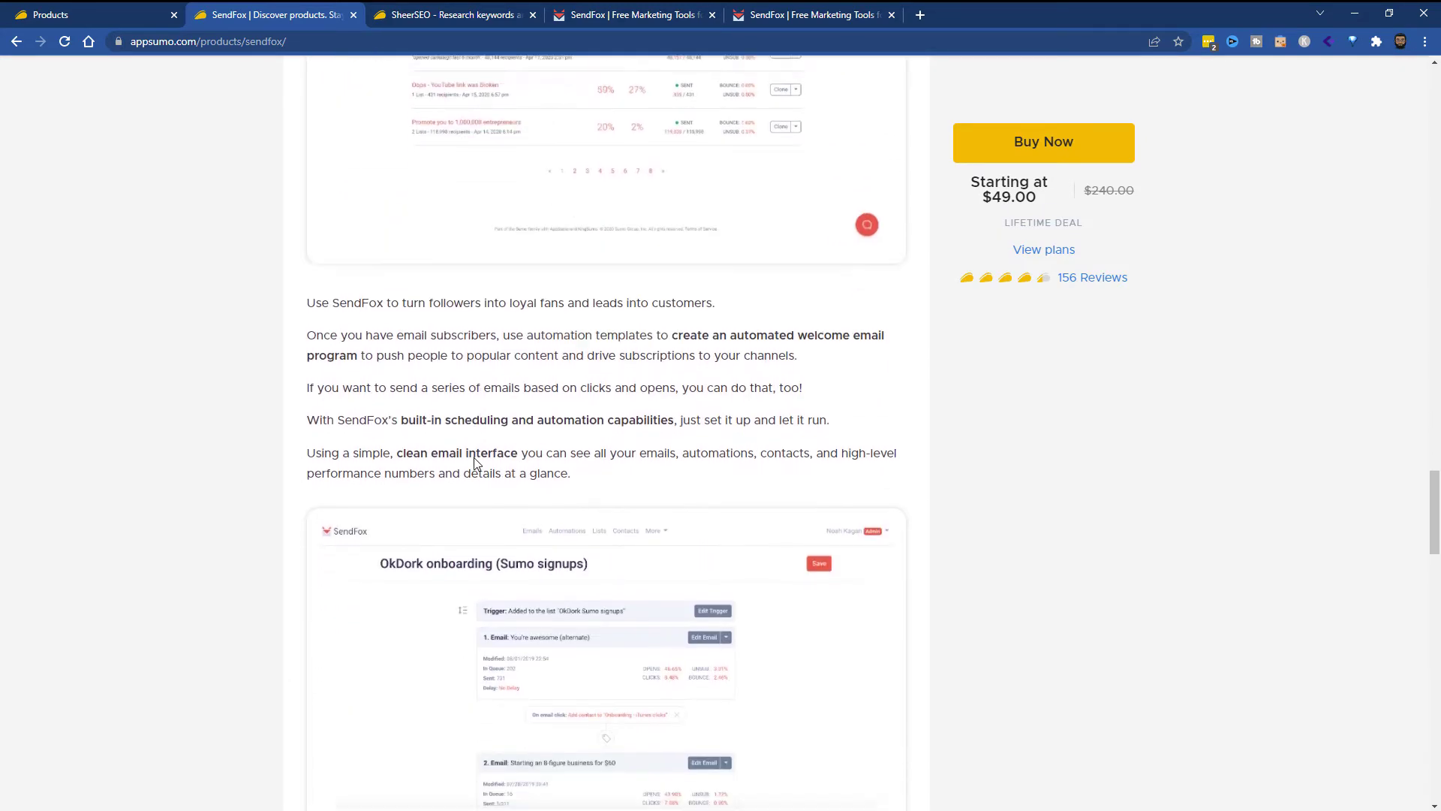
pyautogui.scroll(-3, 475, 458)
pyautogui.scroll(-3, 422, 421)
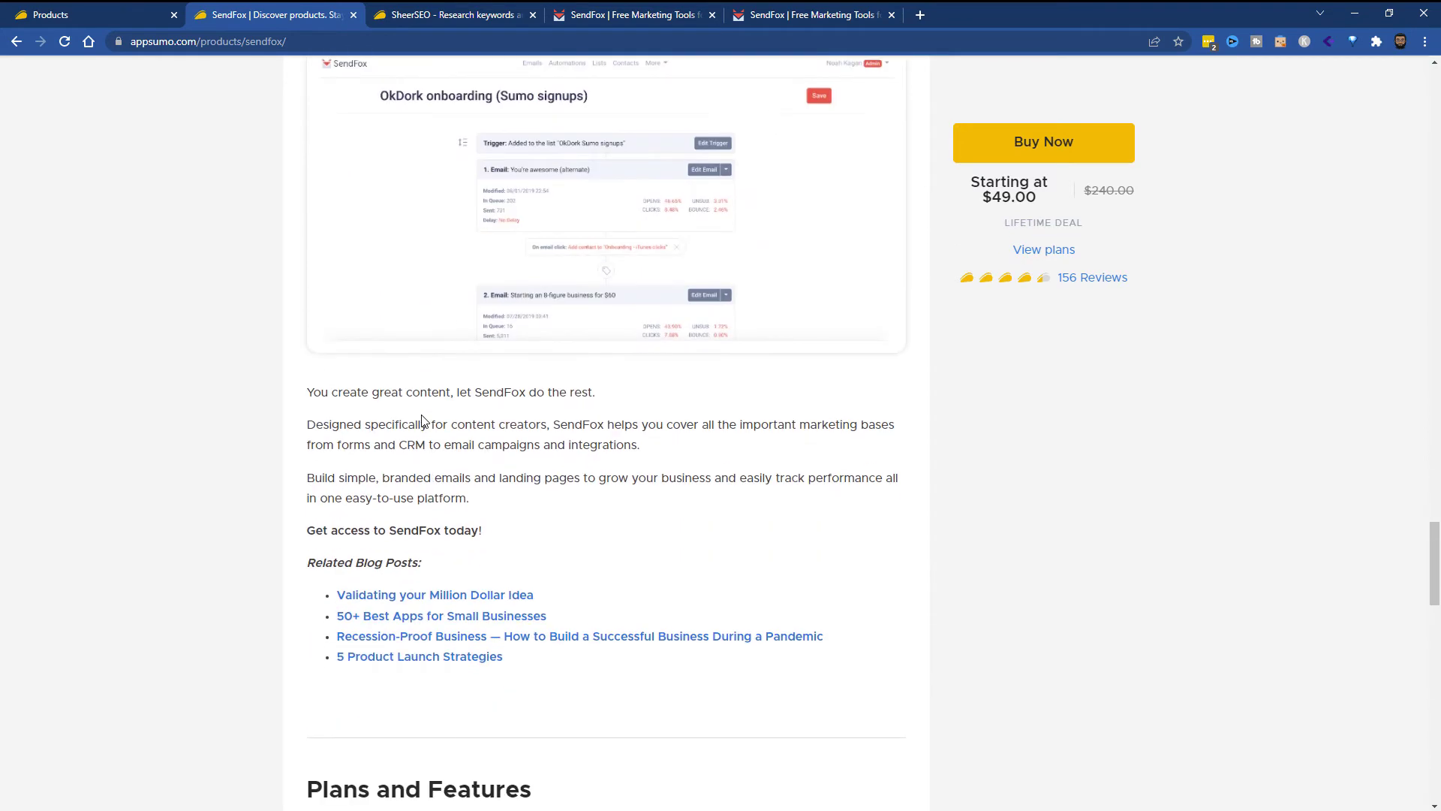
pyautogui.scroll(-4, 421, 420)
pyautogui.scroll(-4, 405, 394)
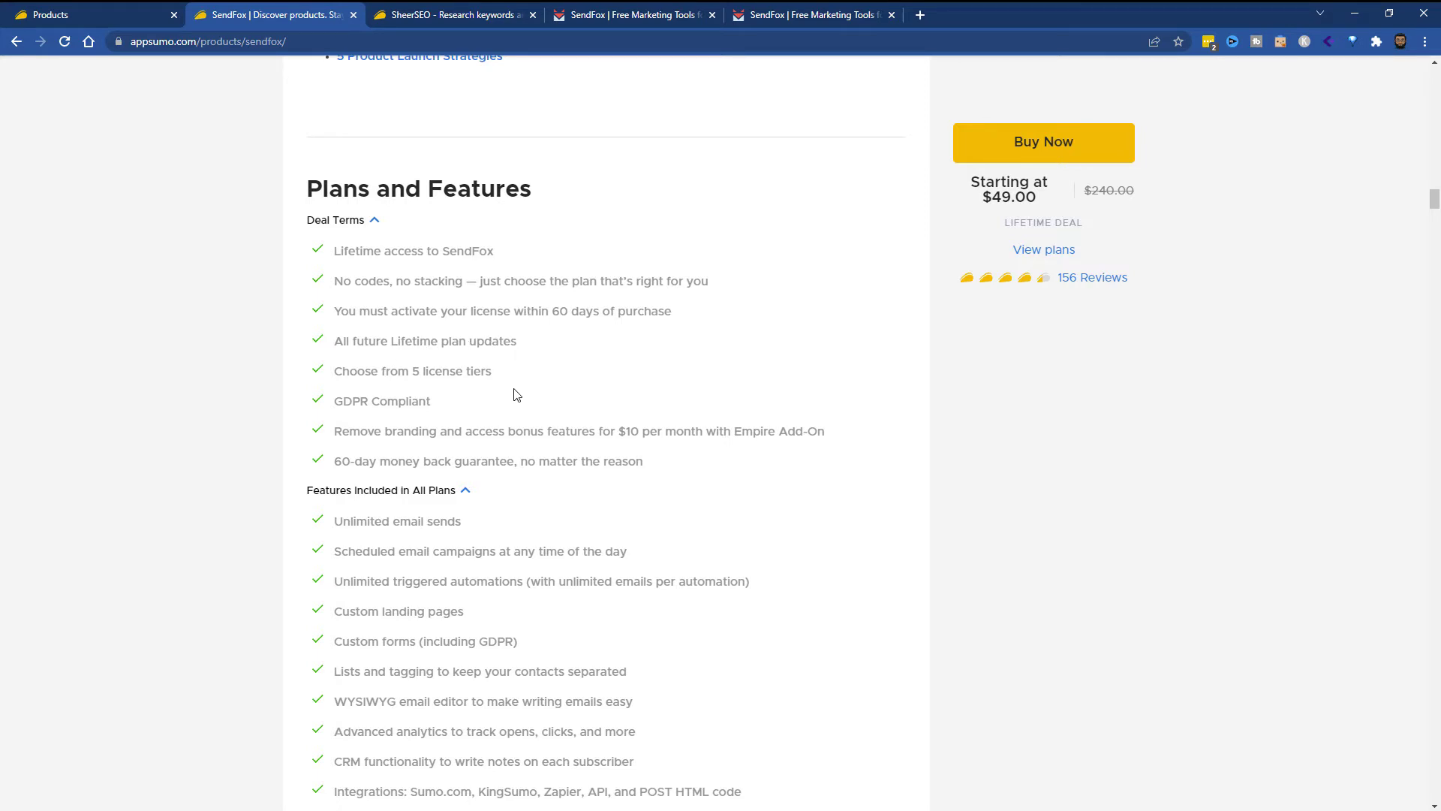
# Scroll past Features Included in All Plans to the $49, $98 and $147 tier cards
pyautogui.scroll(-2, 514, 394)
pyautogui.scroll(-1, 503, 392)
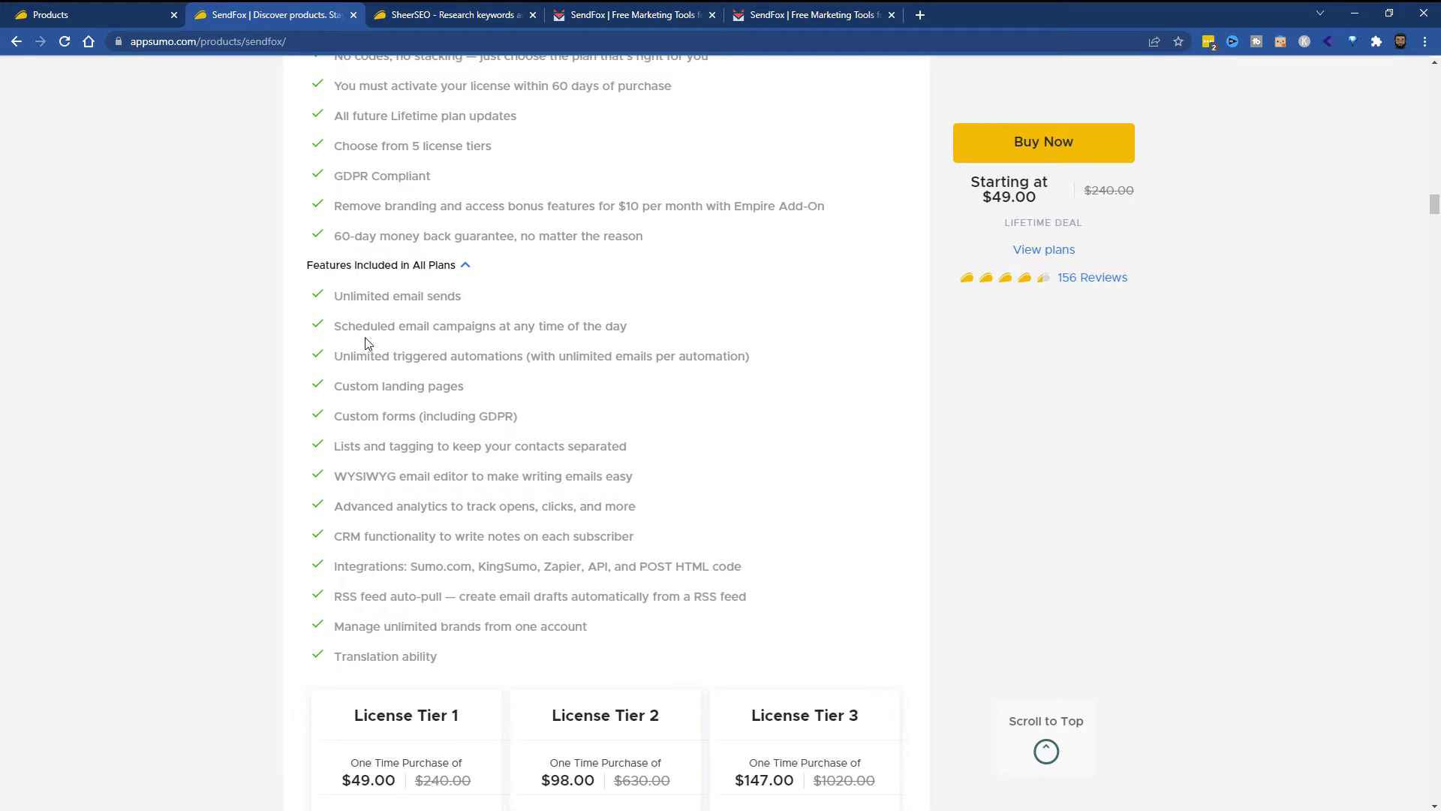
pyautogui.scroll(-1, 368, 346)
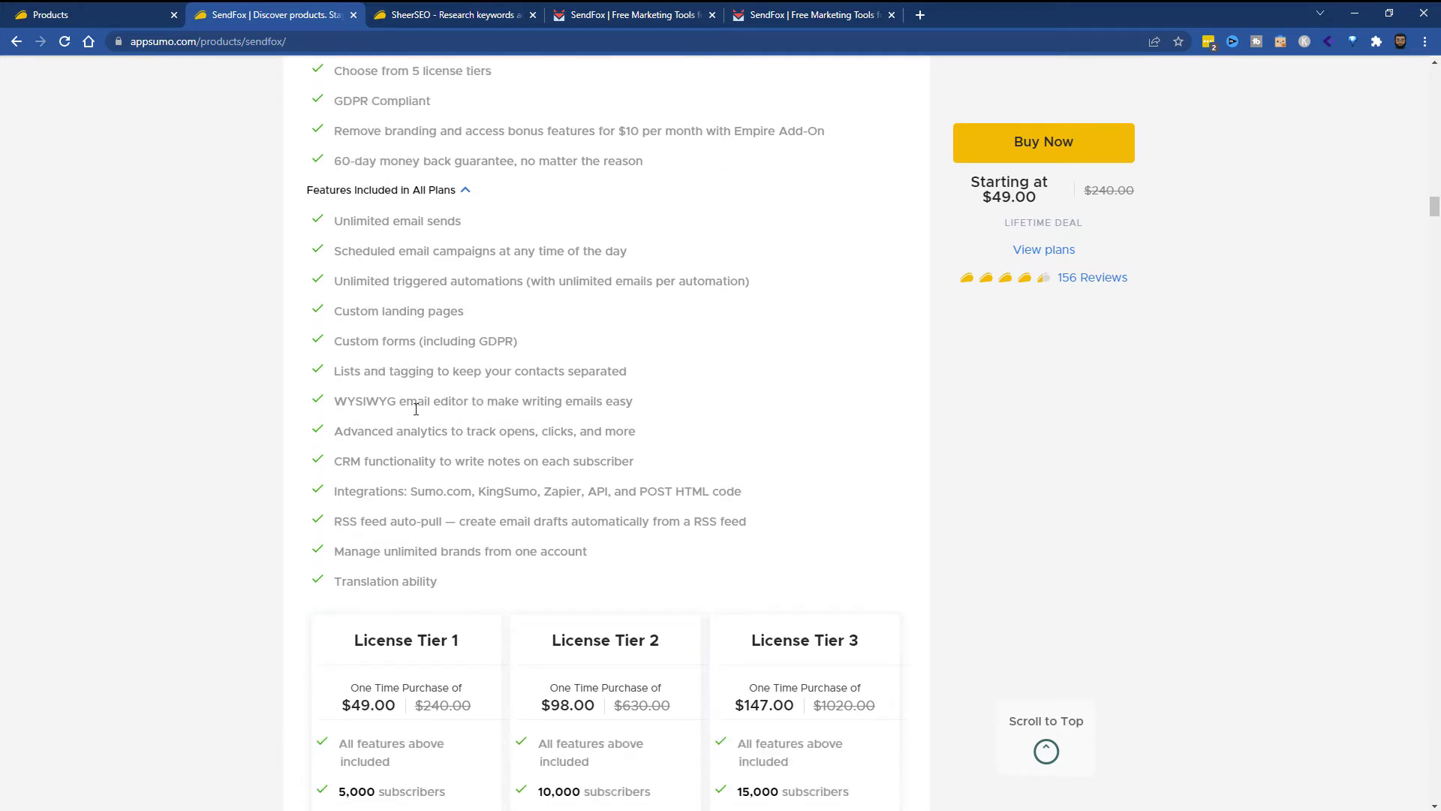
pyautogui.scroll(-1, 458, 403)
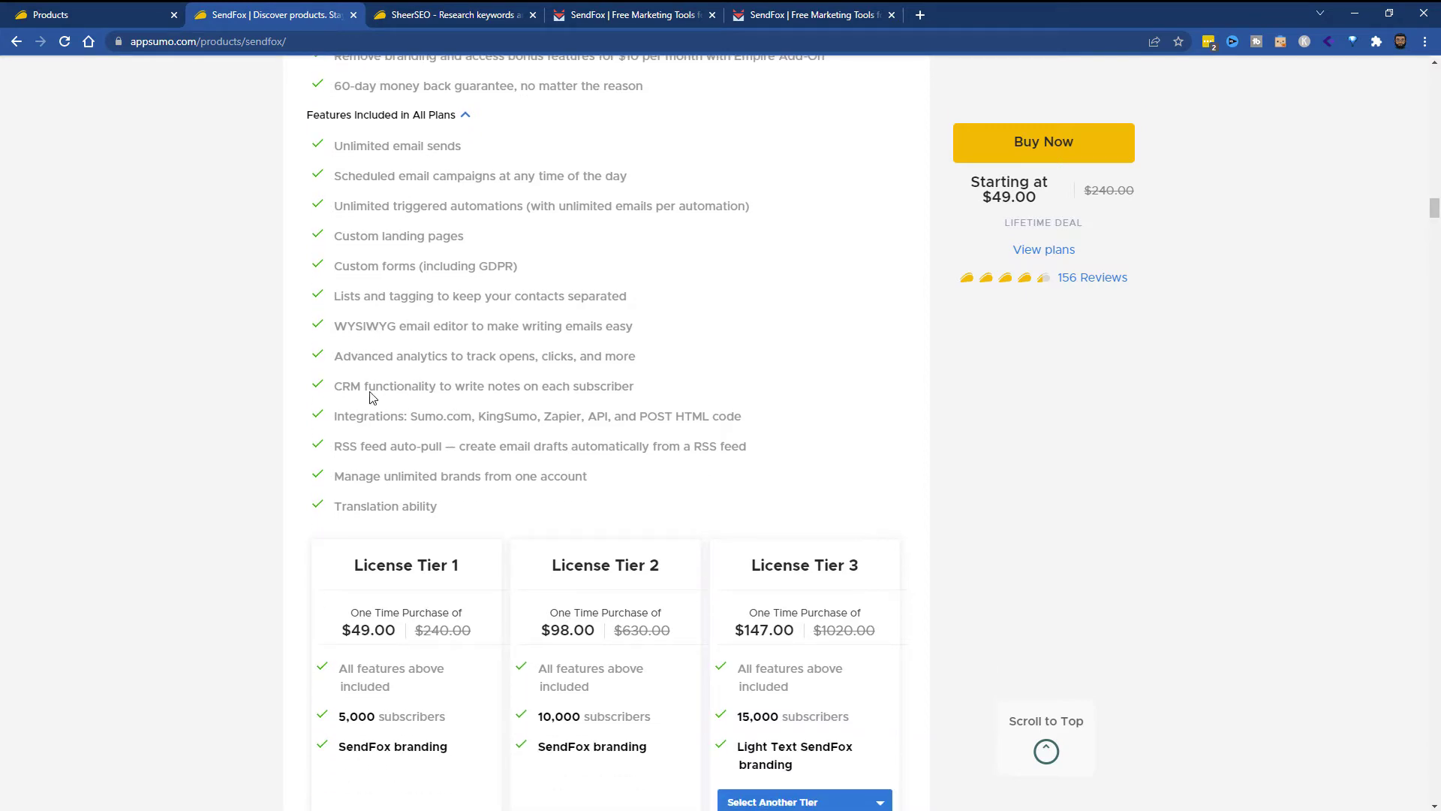
pyautogui.scroll(-3, 448, 396)
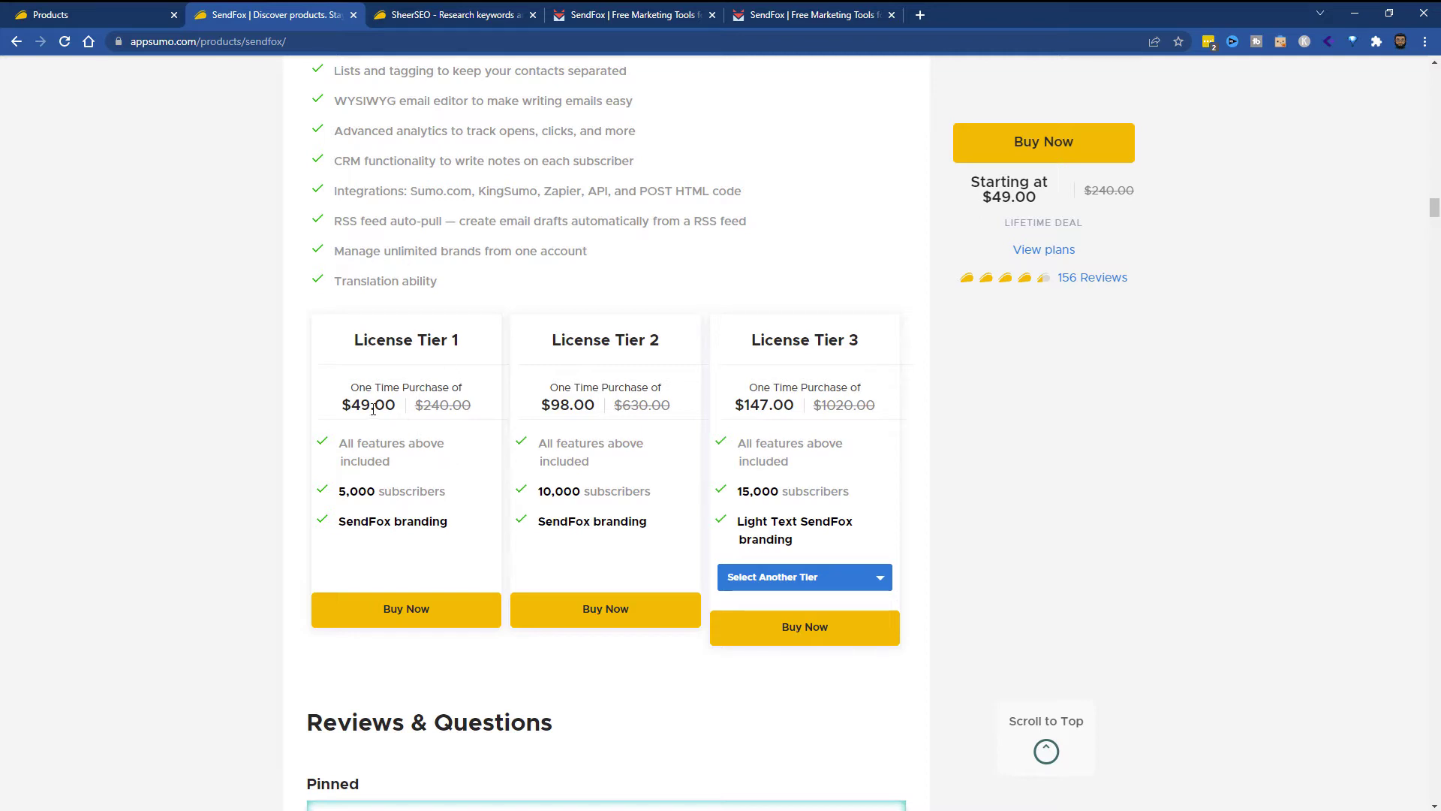
# Highlight the Tier 1 price and the Tier 2 and Tier 3 subscriber counts in turn
pyautogui.moveTo(395, 406); pyautogui.dragTo(345, 406)
pyautogui.click(345, 408)
pyautogui.moveTo(542, 491)
pyautogui.mouseDown()
pyautogui.moveTo(624, 492)
pyautogui.moveTo(617, 521)
pyautogui.mouseUp()
pyautogui.click(602, 518)
pyautogui.click(636, 538)
pyautogui.moveTo(750, 490)
pyautogui.mouseDown()
pyautogui.moveTo(832, 492)
pyautogui.moveTo(827, 526)
pyautogui.mouseUp()
pyautogui.click(839, 525)
# Switch the third card to License Tier 5, $245.00 for 25,000 subscribers
pyautogui.scroll(-2, 723, 466)
pyautogui.click(812, 426)
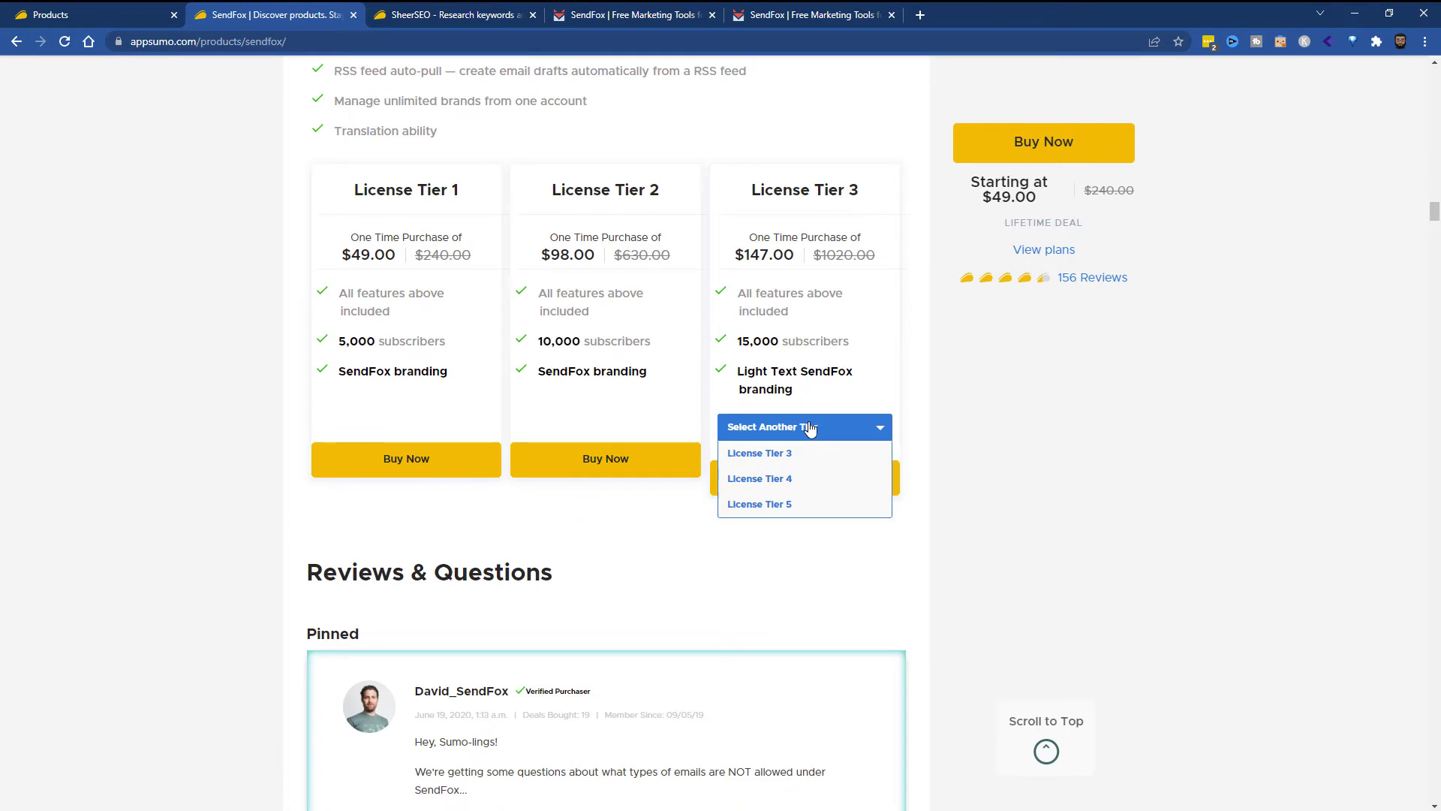
pyautogui.click(813, 501)
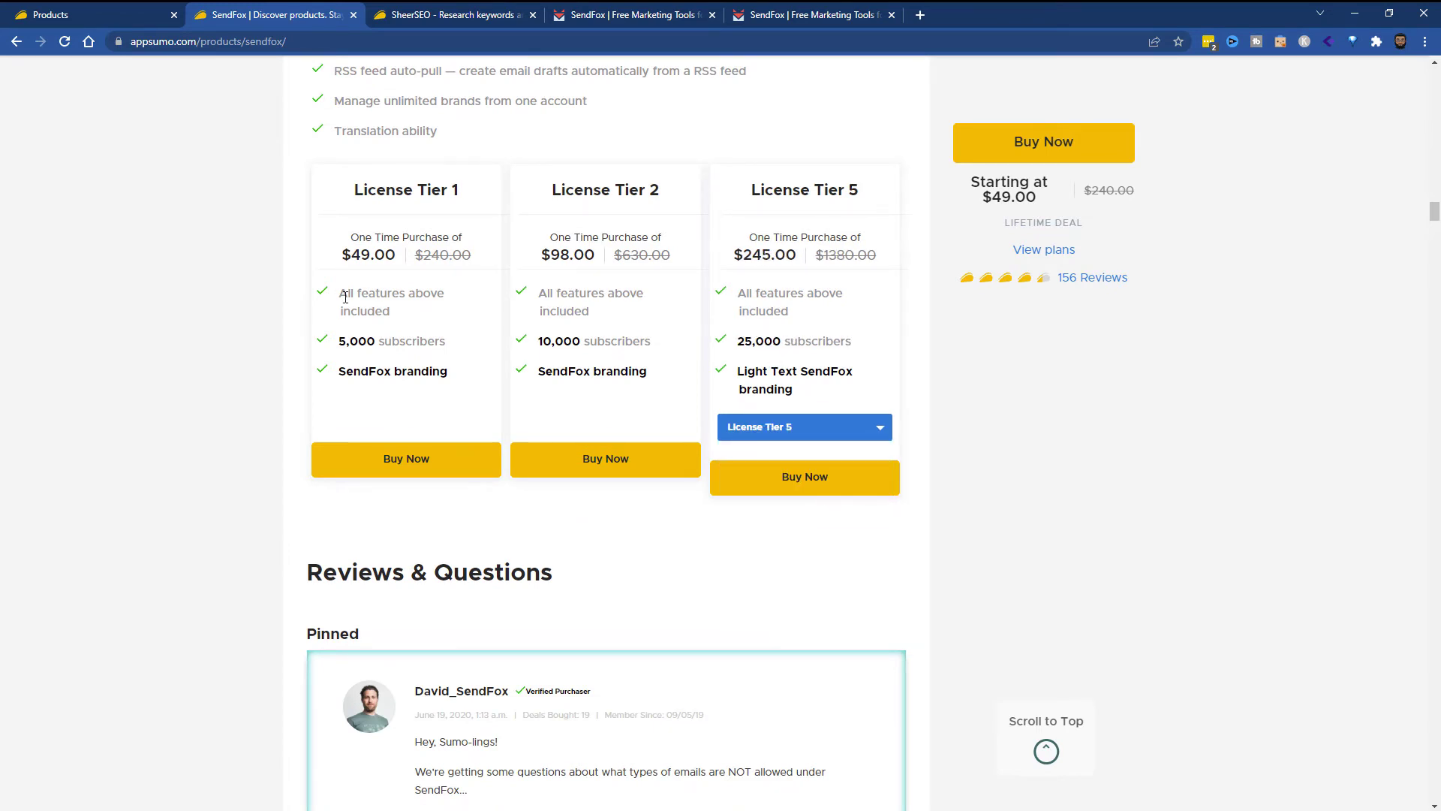
# Scroll down to the reviews area and switch it to the Questions list
pyautogui.scroll(-2, 158, 318)
pyautogui.scroll(-2, 267, 408)
pyautogui.scroll(-1, 286, 415)
pyautogui.scroll(-6, 326, 354)
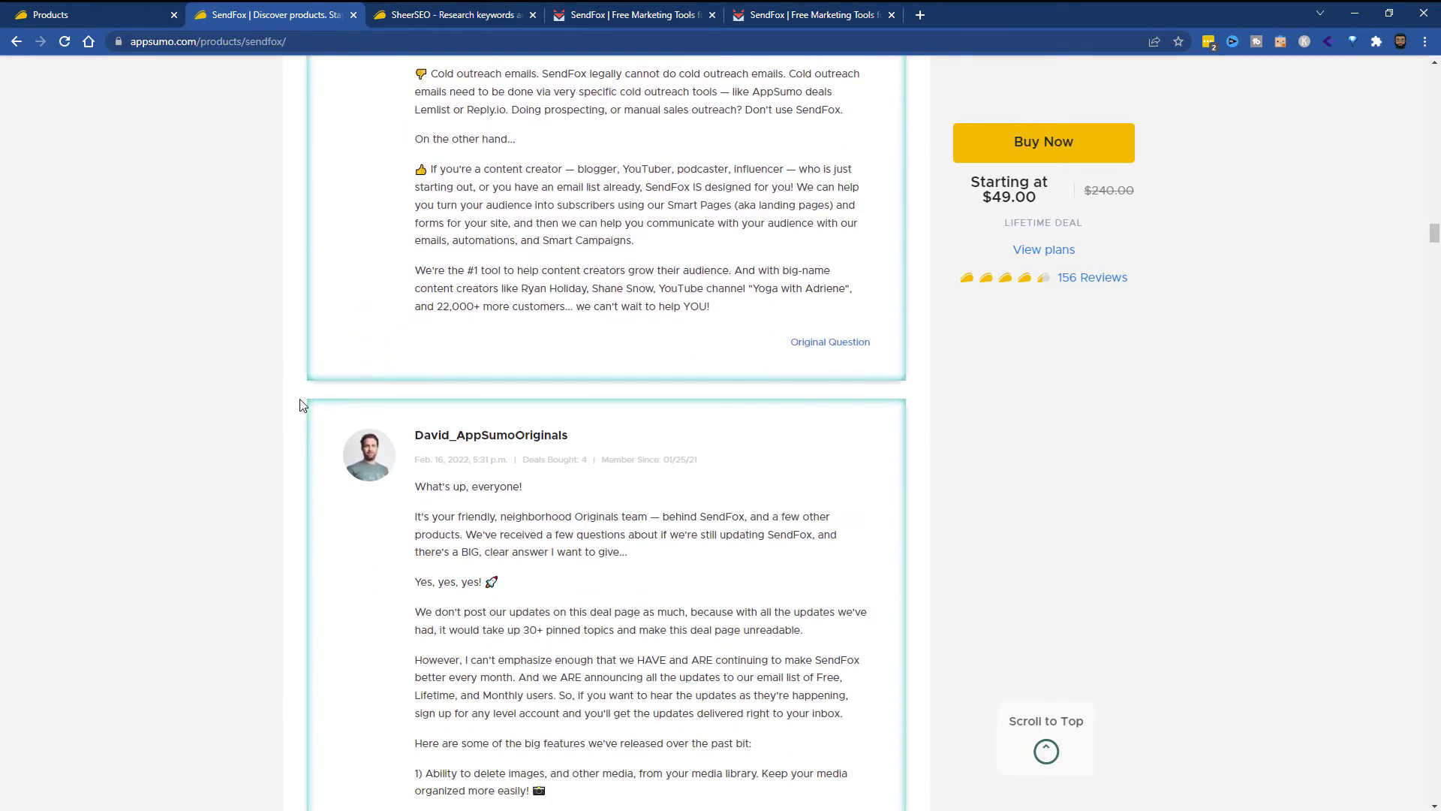
pyautogui.scroll(-6, 451, 406)
pyautogui.scroll(-2, 460, 433)
pyautogui.scroll(-3, 498, 355)
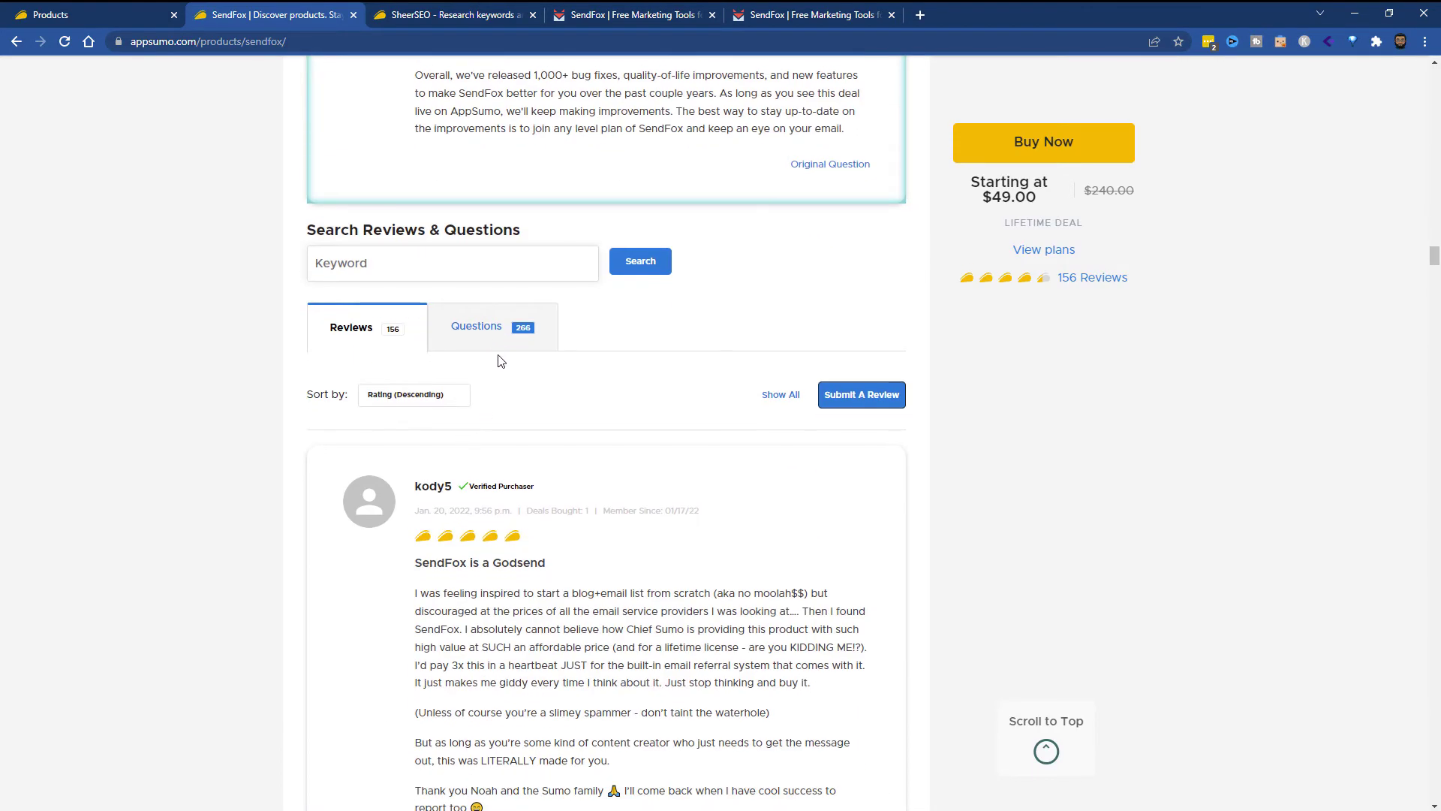
pyautogui.click(497, 336)
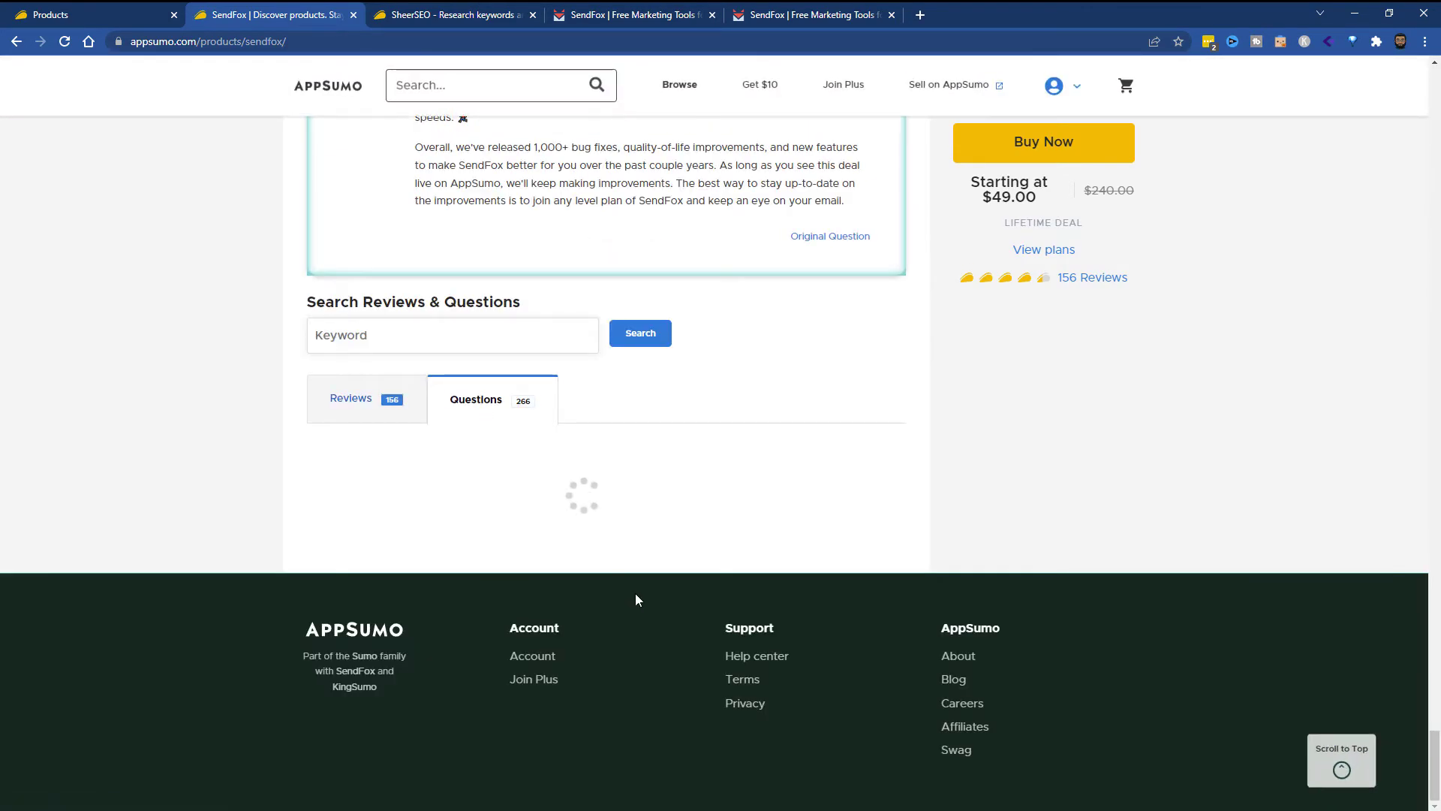
# Expand the replies to the better-editor question, then autoscroll back to the page header
pyautogui.scroll(-1, 635, 593)
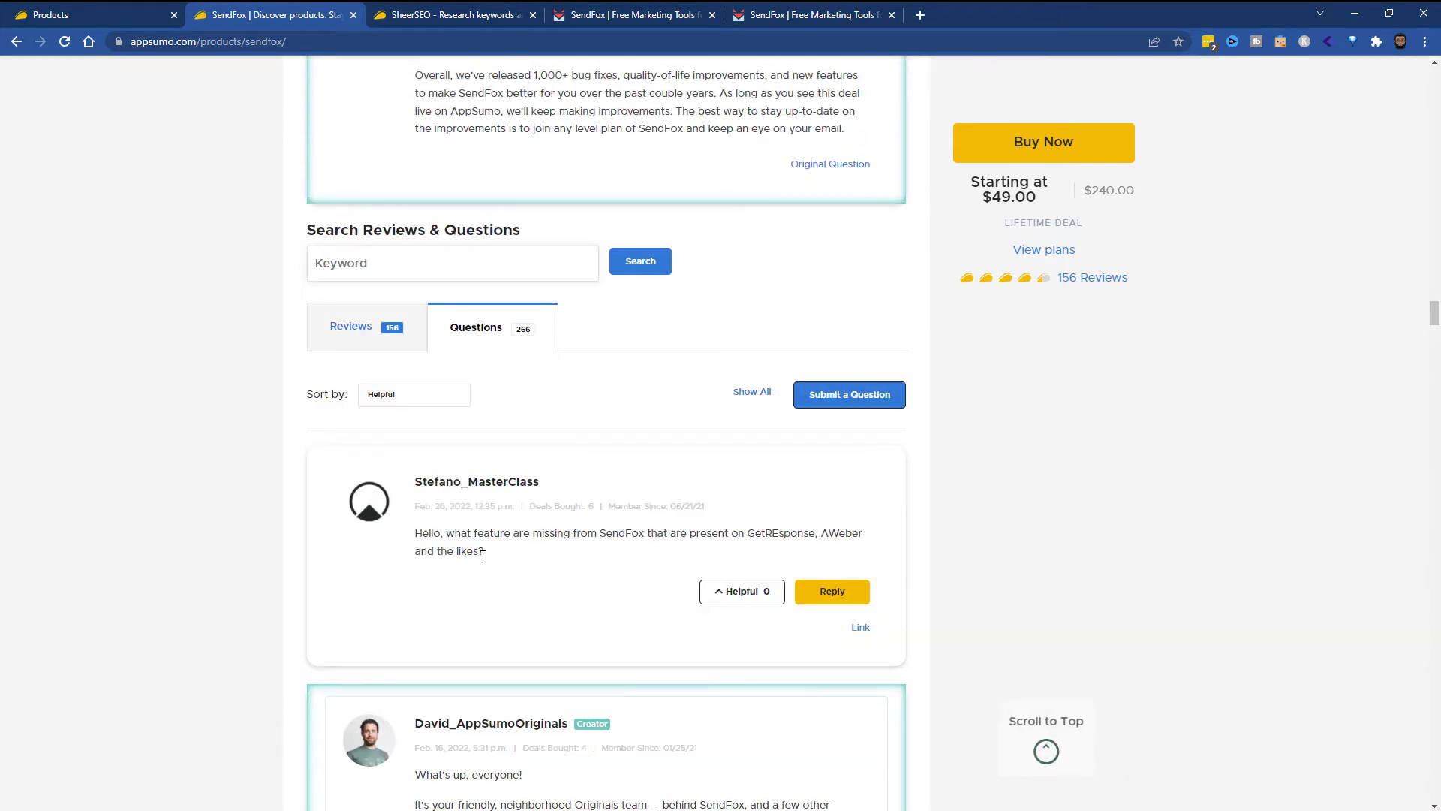
pyautogui.scroll(-2, 482, 555)
pyautogui.scroll(-2, 434, 466)
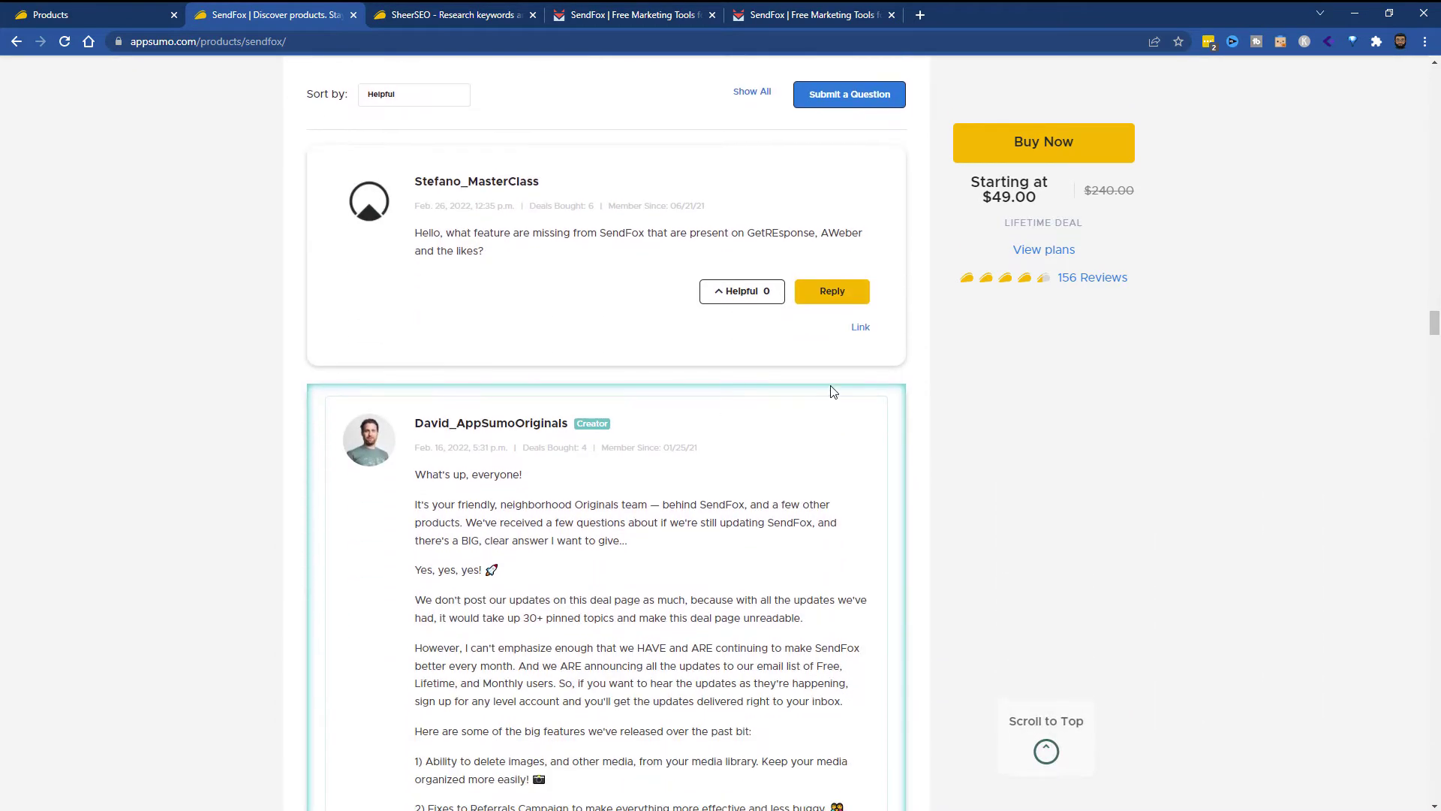
pyautogui.scroll(-4, 571, 345)
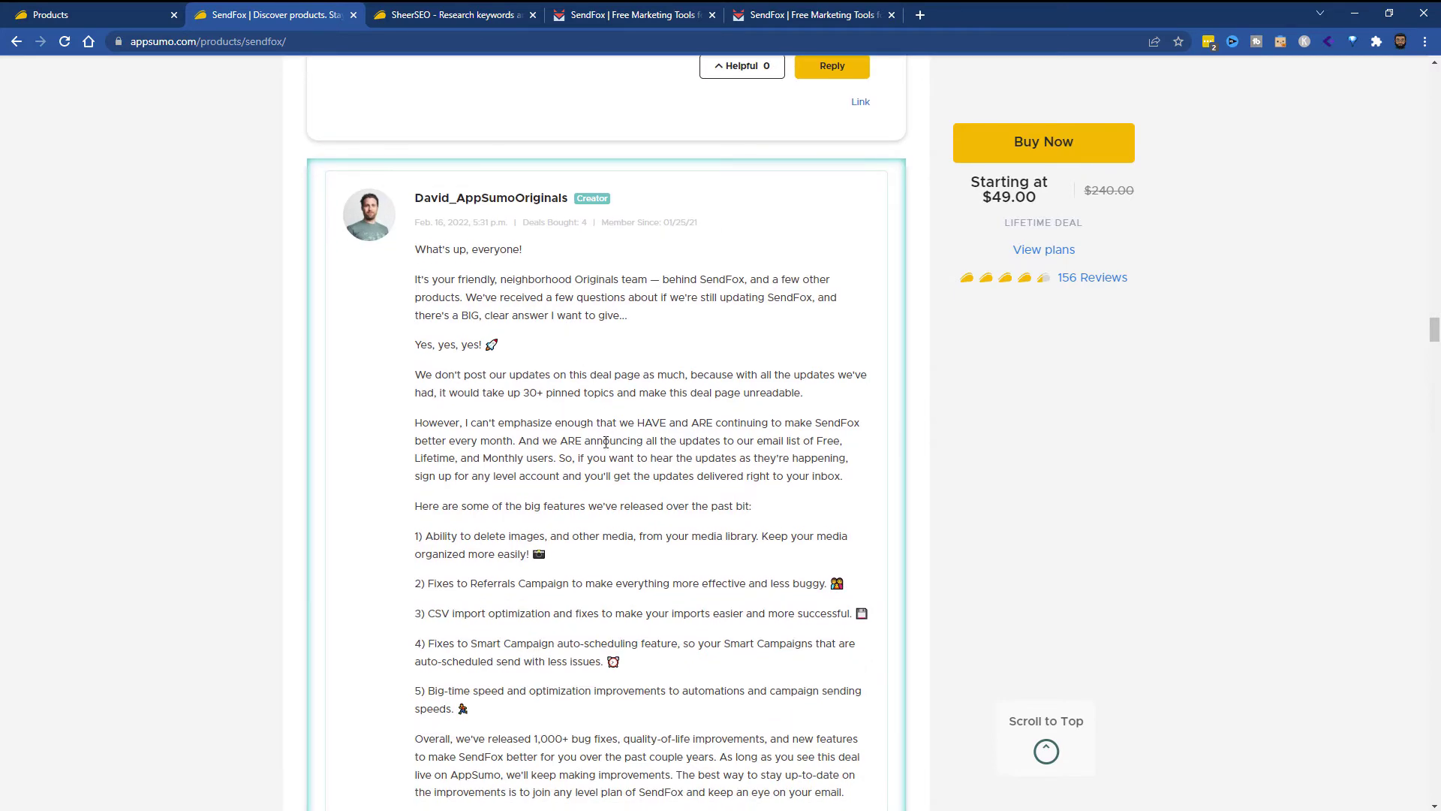
pyautogui.scroll(-5, 605, 449)
pyautogui.scroll(-3, 605, 449)
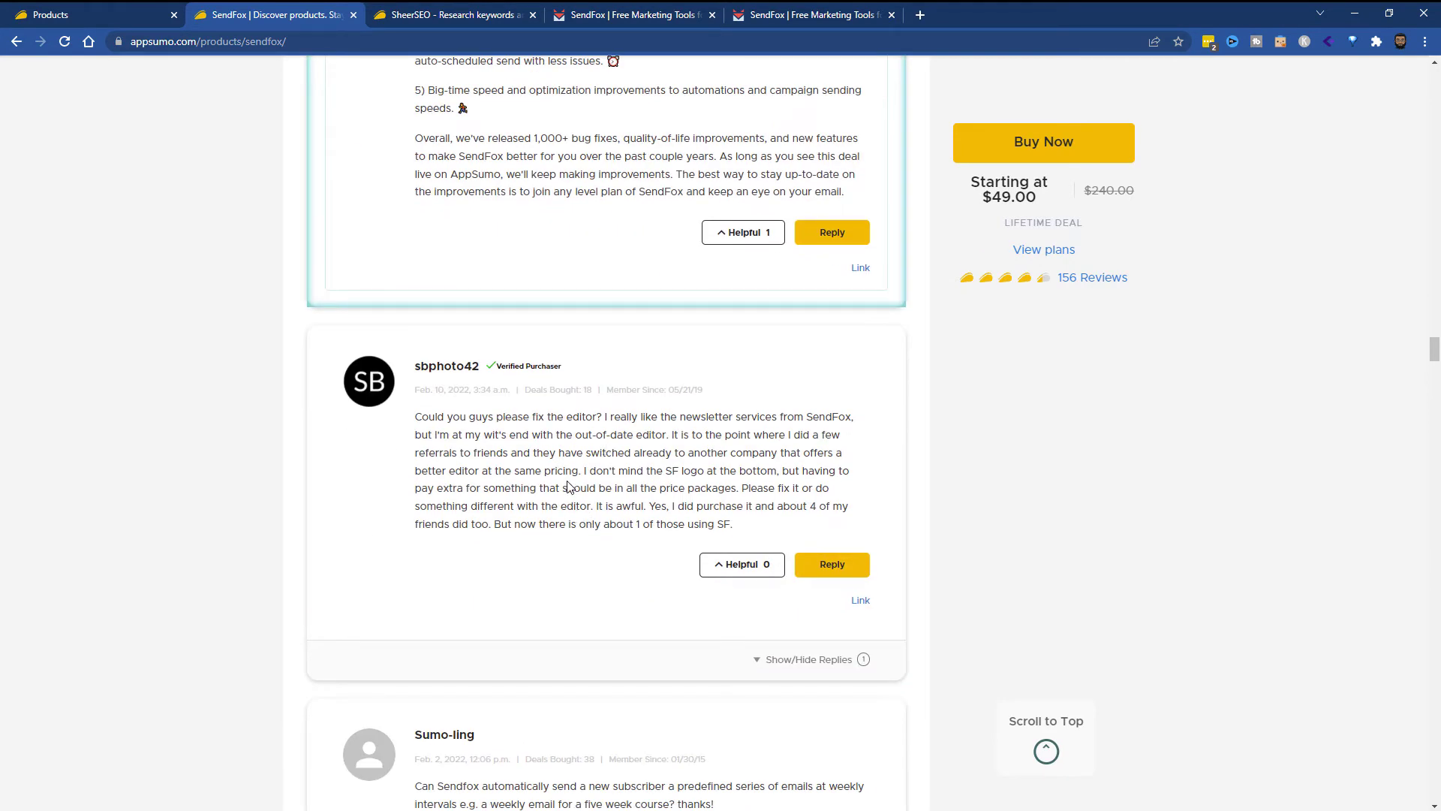
pyautogui.scroll(-3, 578, 492)
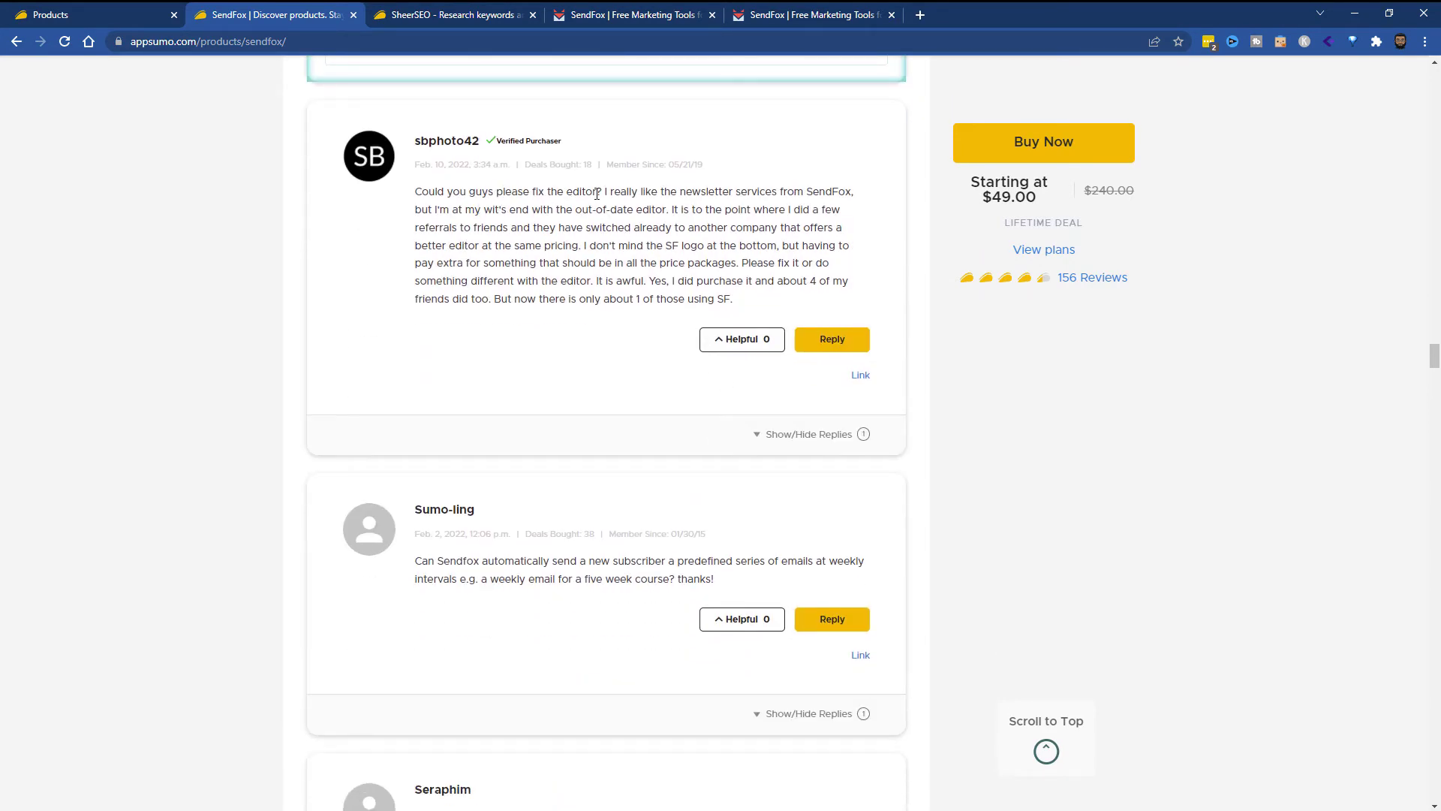
pyautogui.click(821, 435)
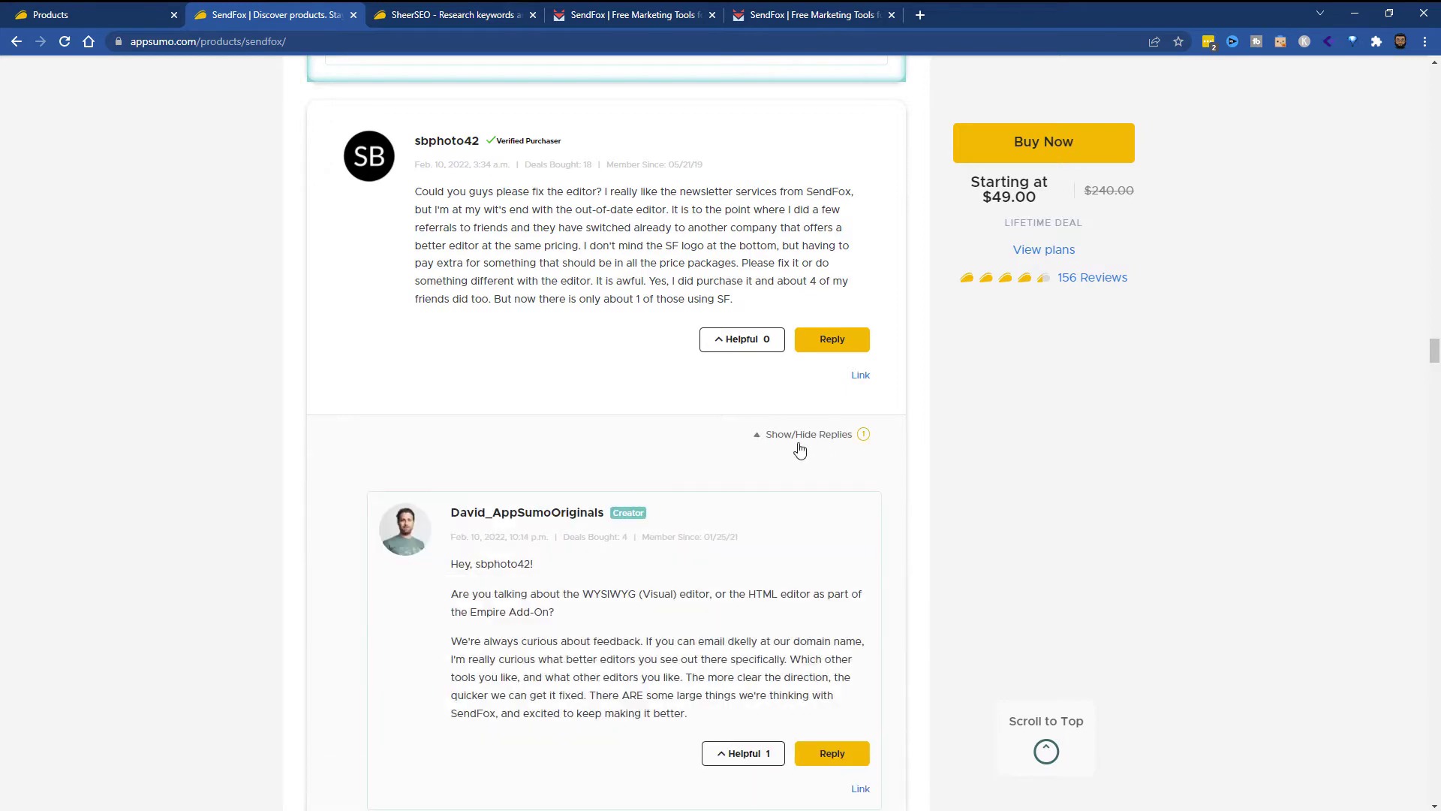
pyautogui.scroll(-5, 604, 499)
pyautogui.scroll(-2, 601, 518)
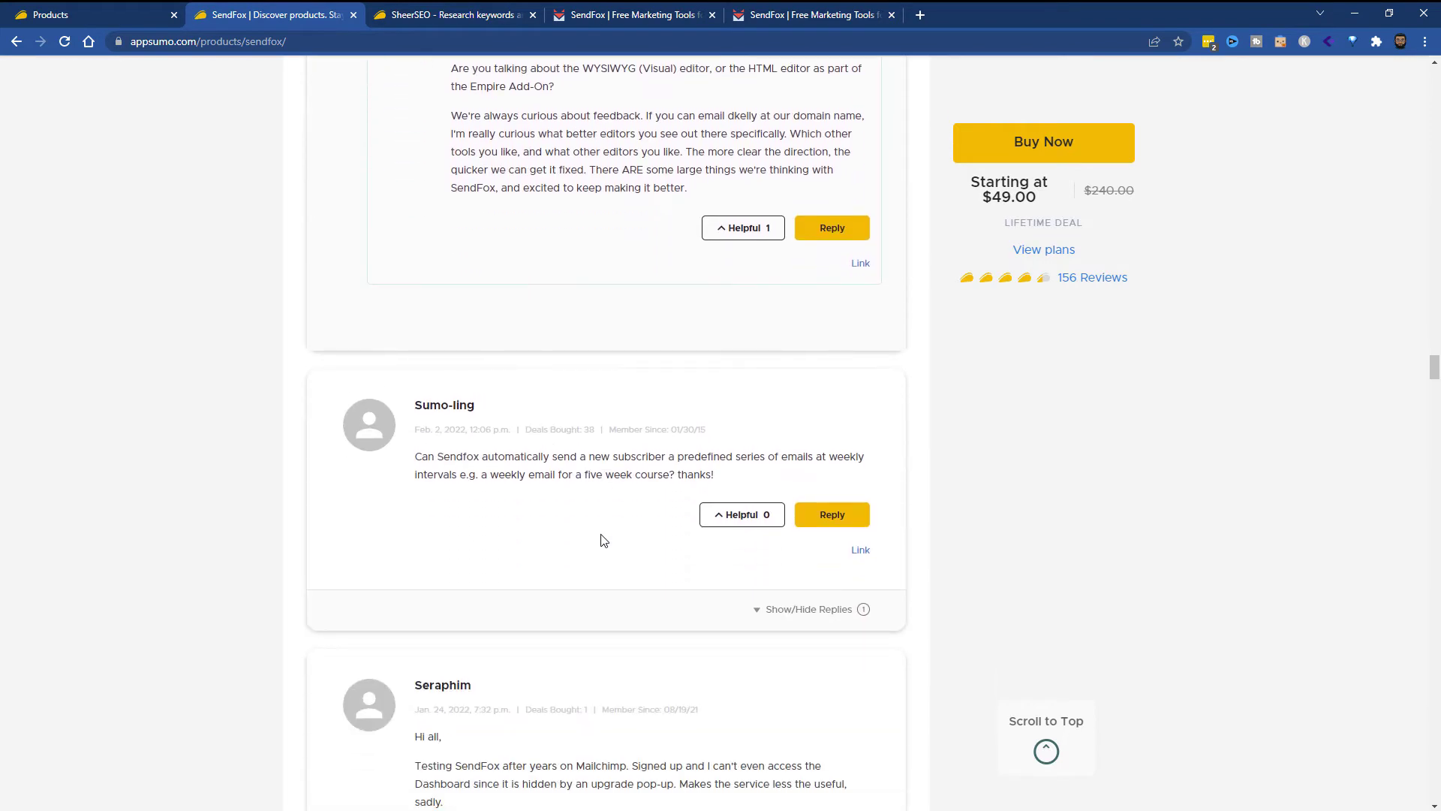
pyautogui.middleClick(593, 657)
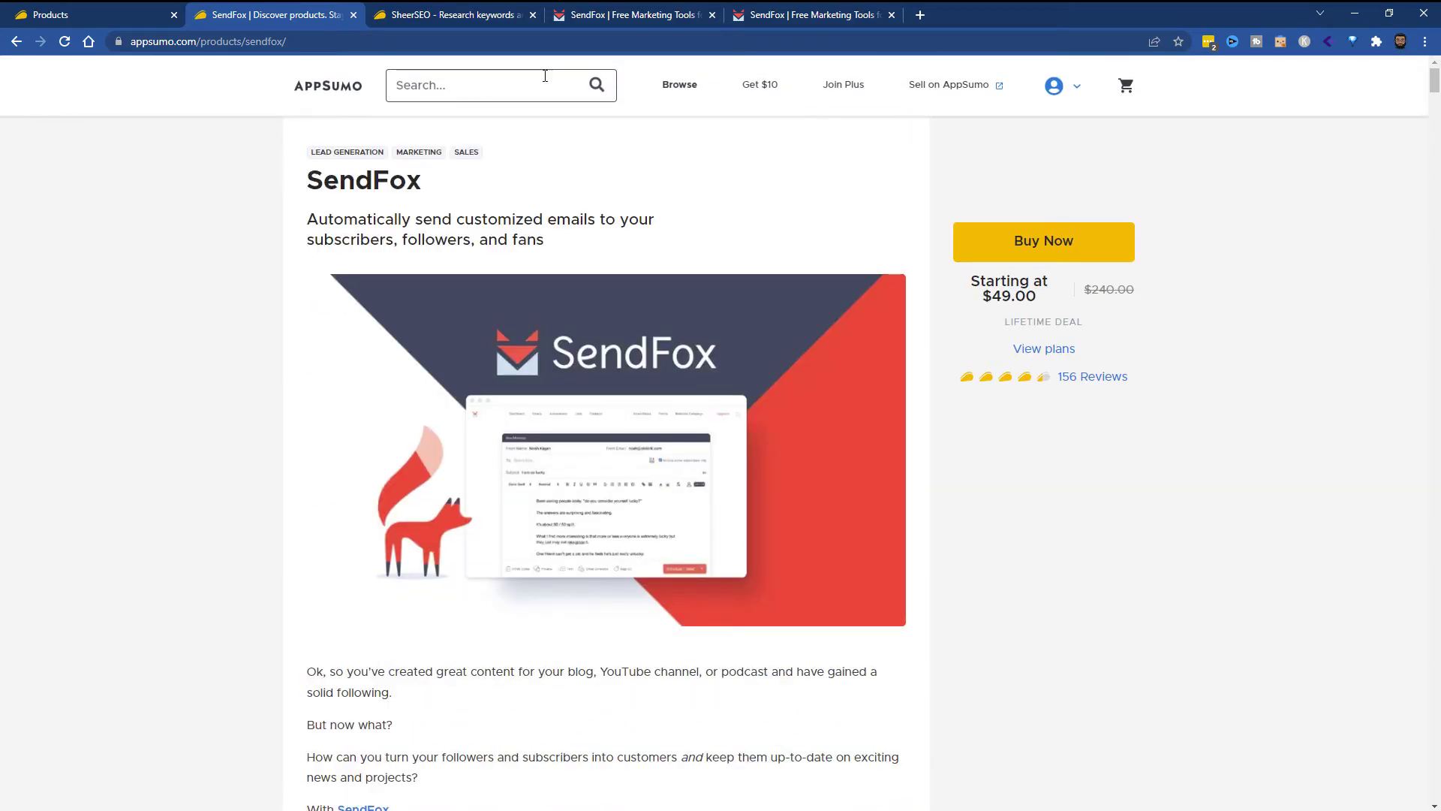
# Load sendfox.com in the SendFox tab to view the dashboard's 13 active subscribers and signups
pyautogui.click(625, 16)
pyautogui.click(848, 16)
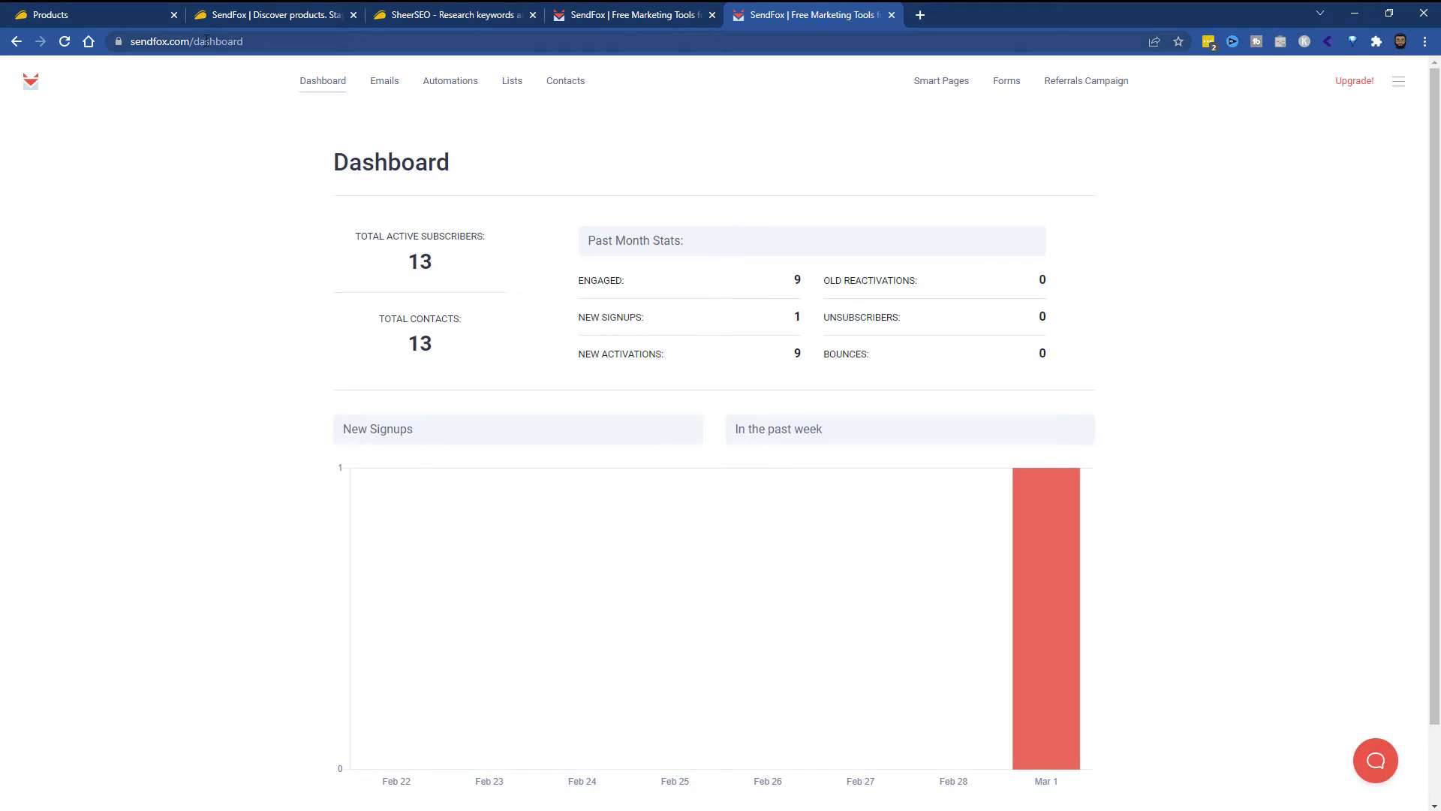
pyautogui.click(258, 42)
pyautogui.click(258, 42)
pyautogui.press('BackSpace')
pyautogui.press('BackSpace')
pyautogui.press('BackSpace')
pyautogui.press('BackSpace')
pyautogui.press('BackSpace')
pyautogui.press('BackSpace')
pyautogui.press('Return')
pyautogui.scroll(-2, 730, 363)
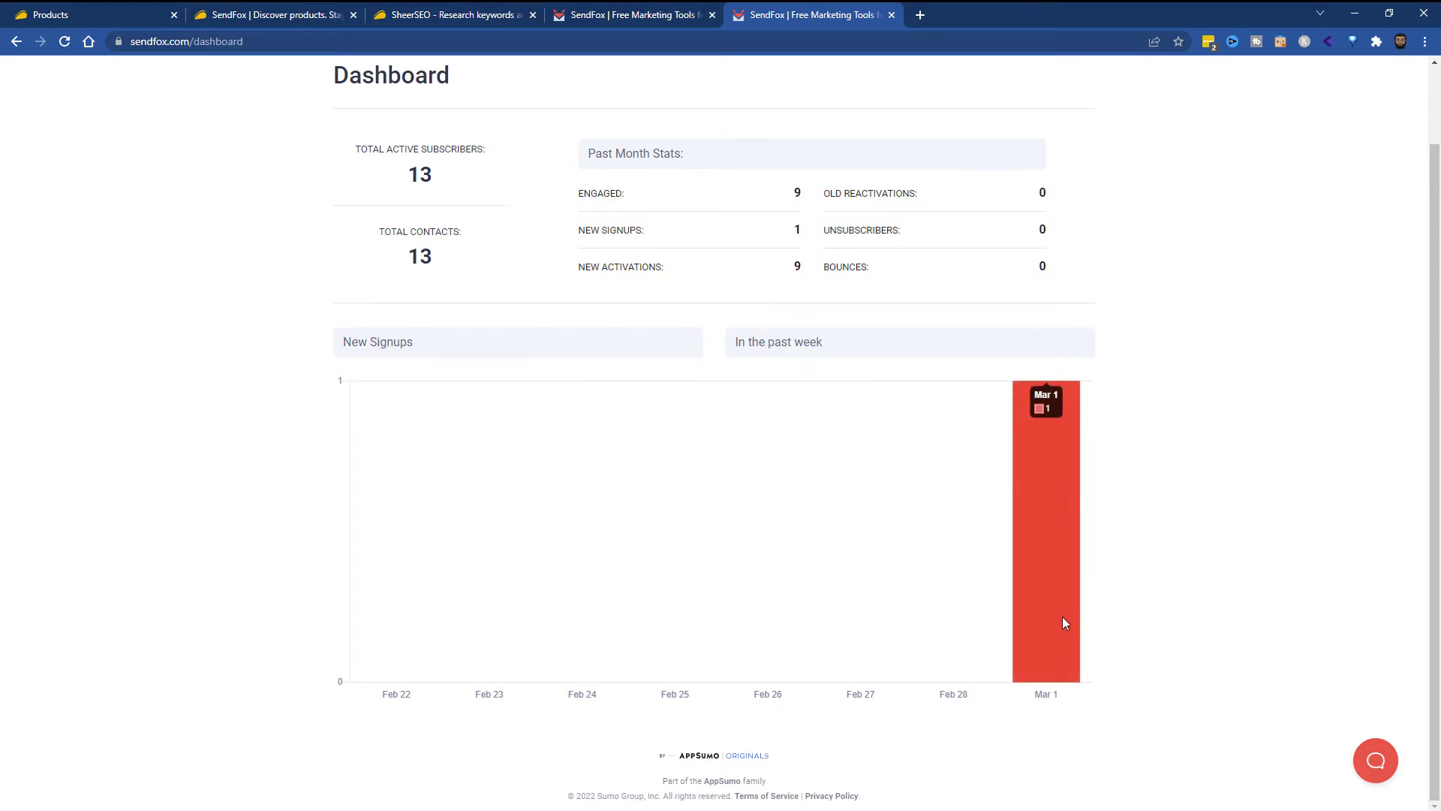
pyautogui.scroll(2, 1056, 620)
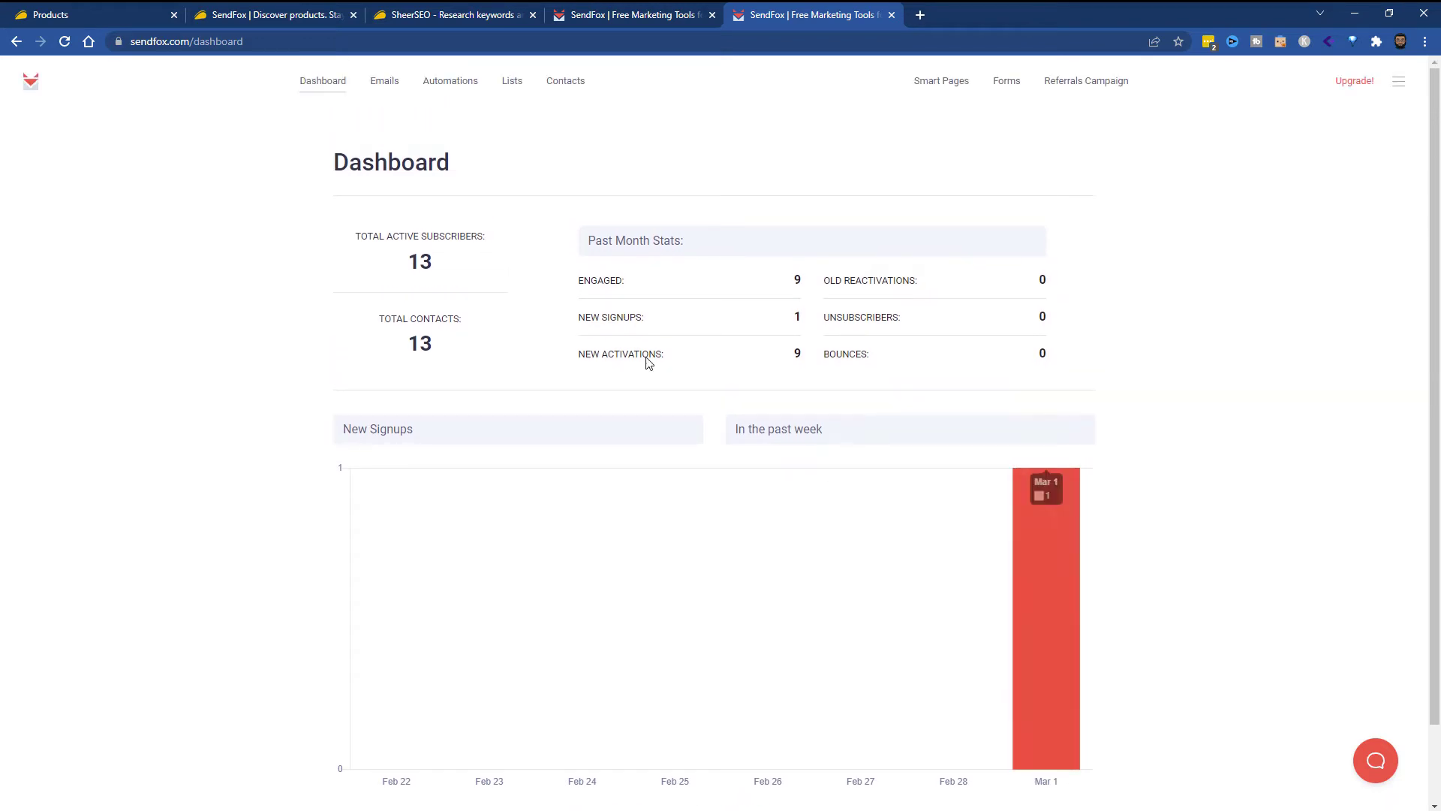
# Open the 'How to find Organic Keywords for Affiliate Marketing' email and read through it
pyautogui.click(390, 83)
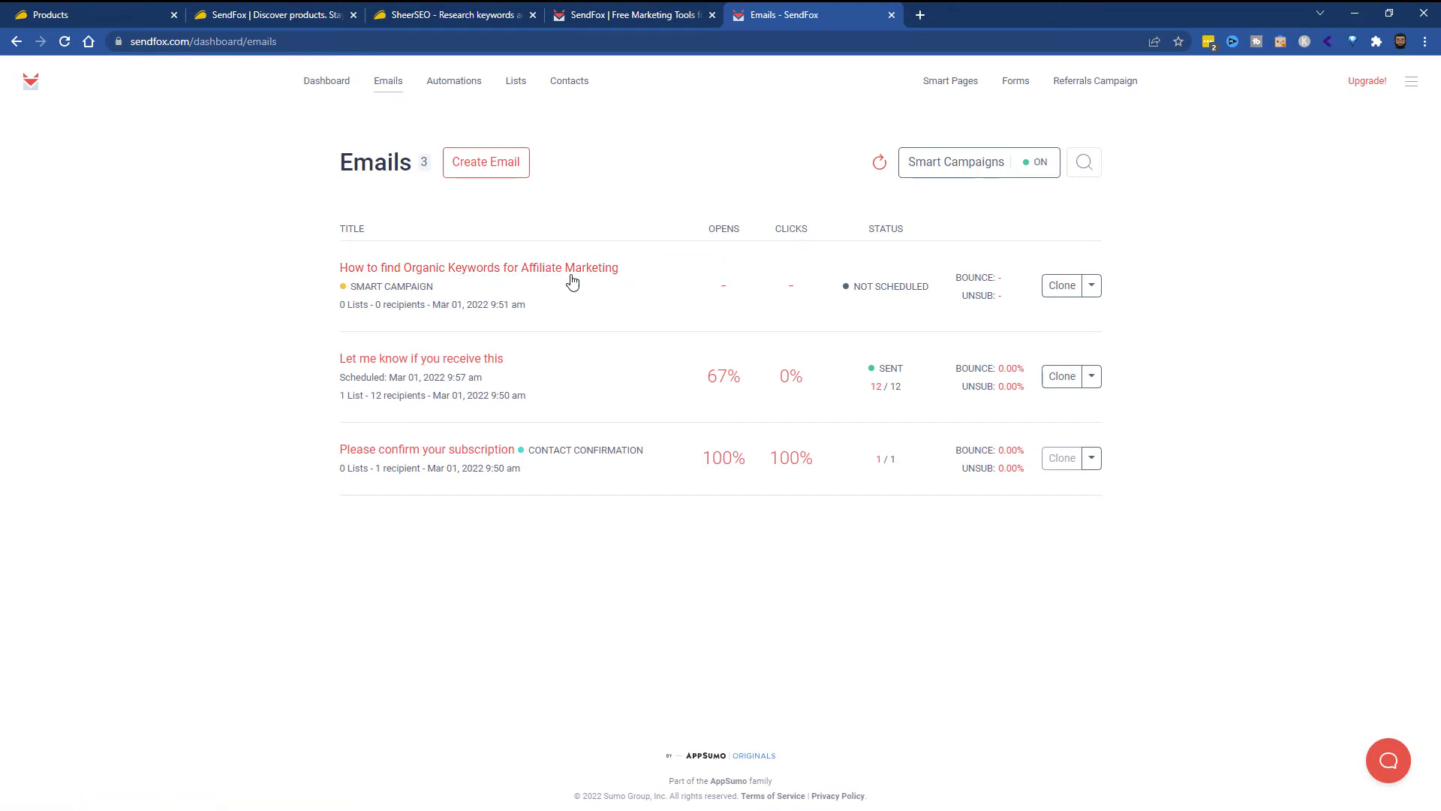
pyautogui.click(501, 270)
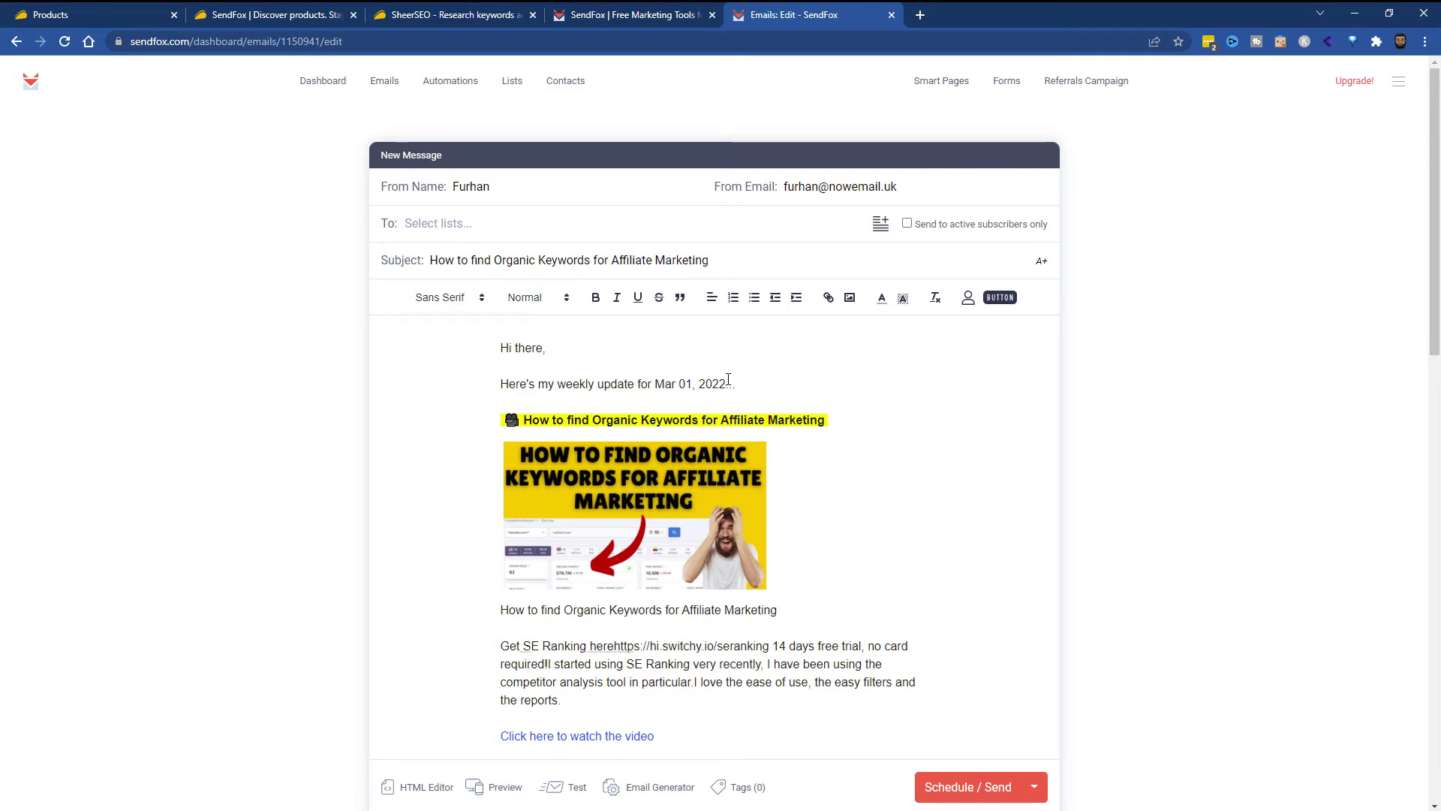
pyautogui.scroll(-1, 728, 379)
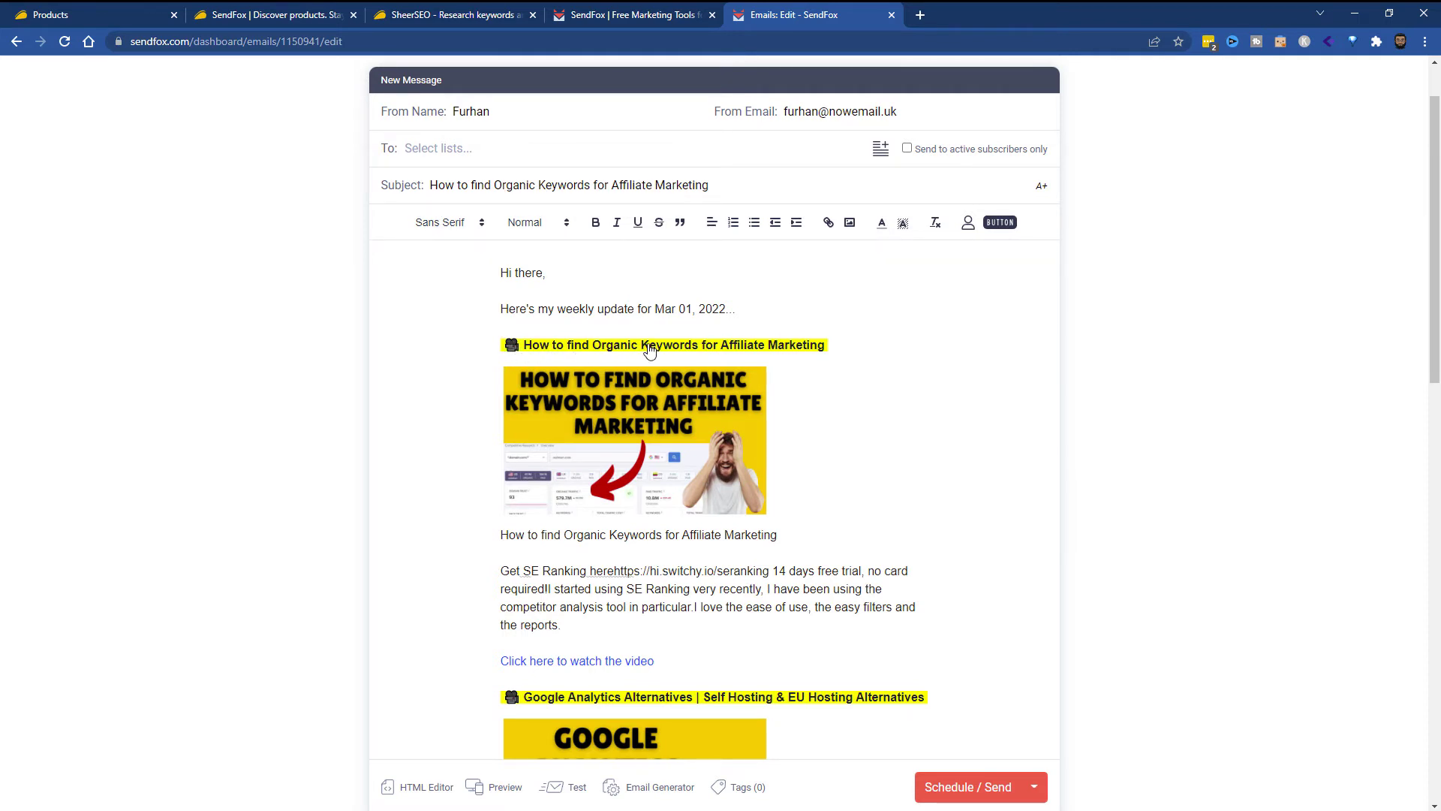
pyautogui.scroll(-1, 650, 365)
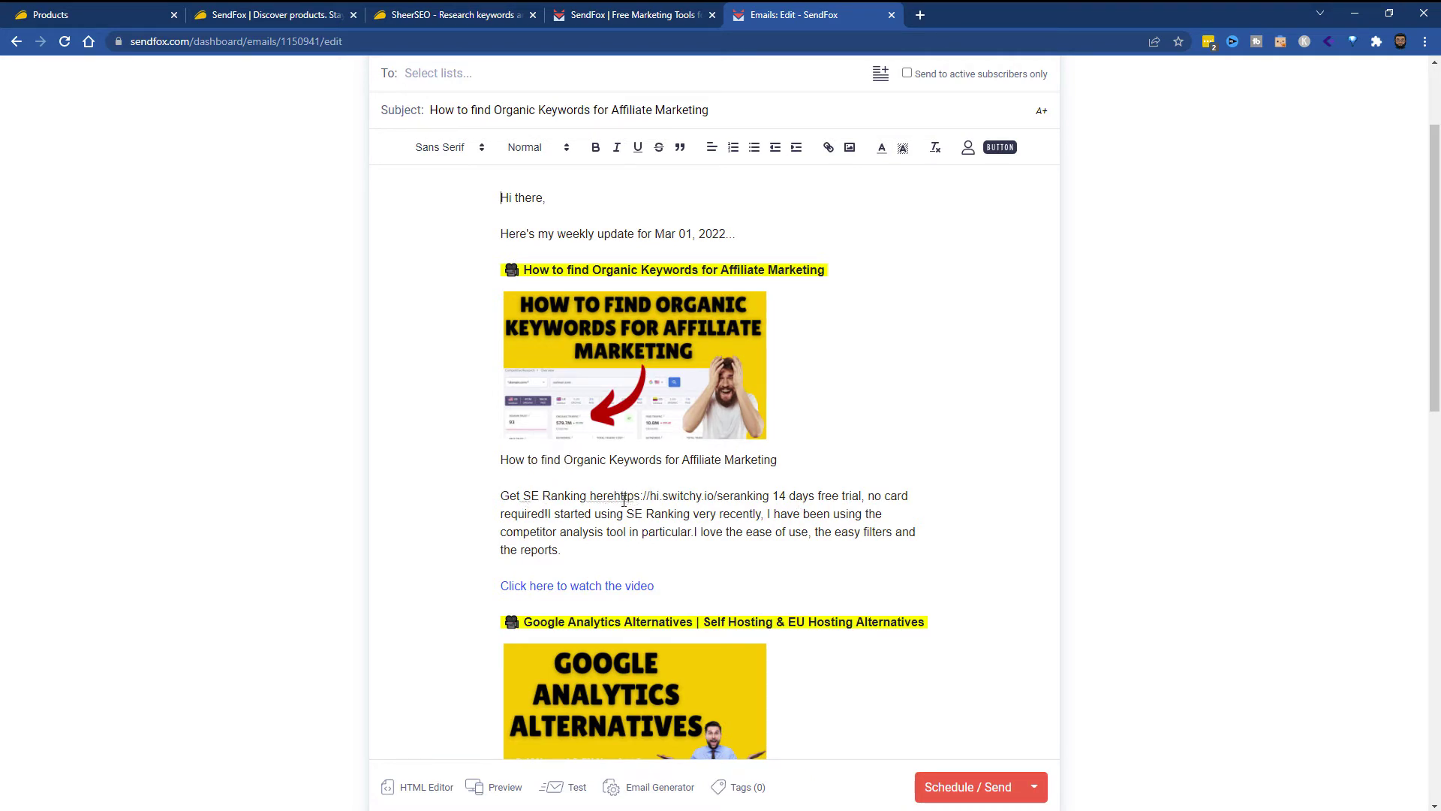
pyautogui.scroll(-2, 630, 500)
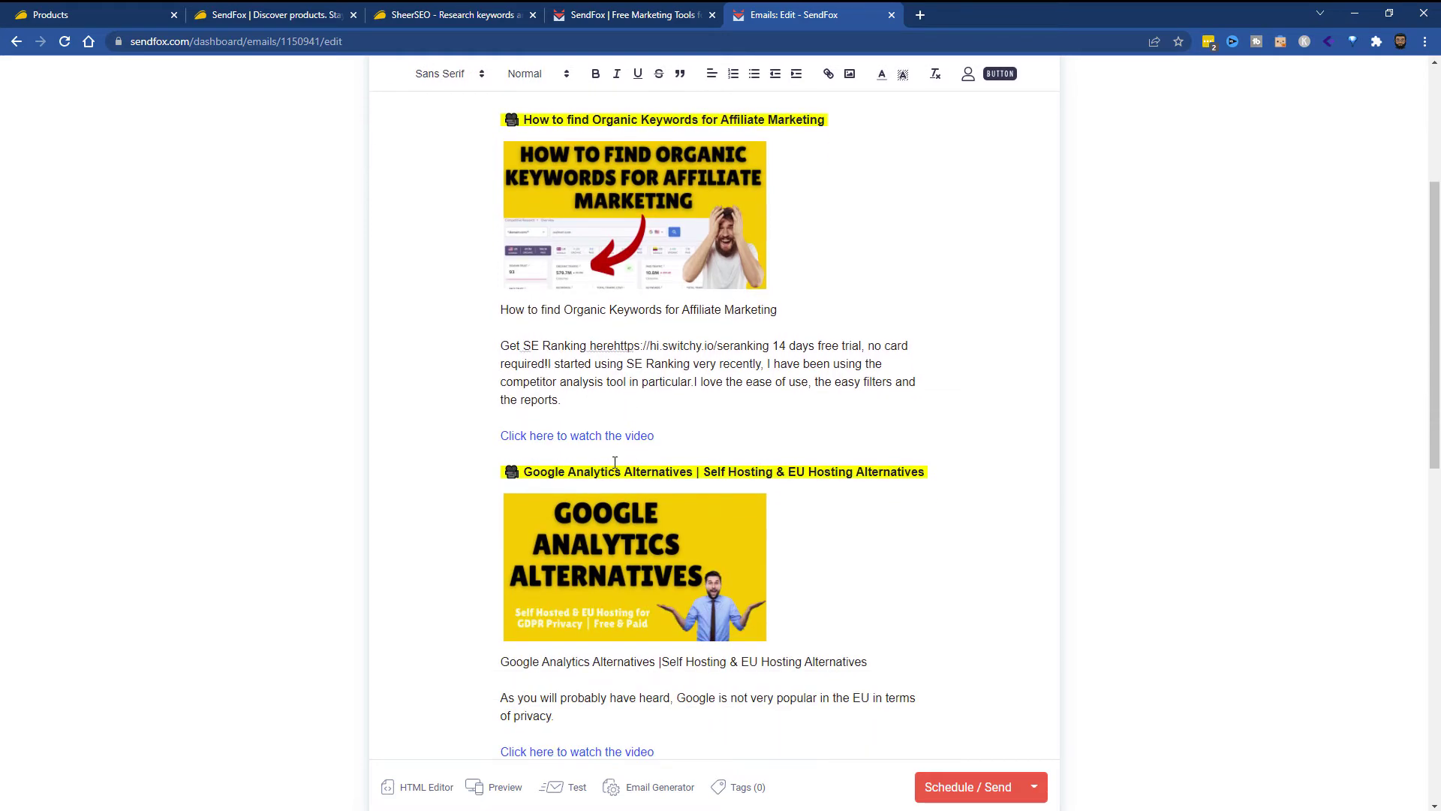
pyautogui.scroll(-2, 594, 474)
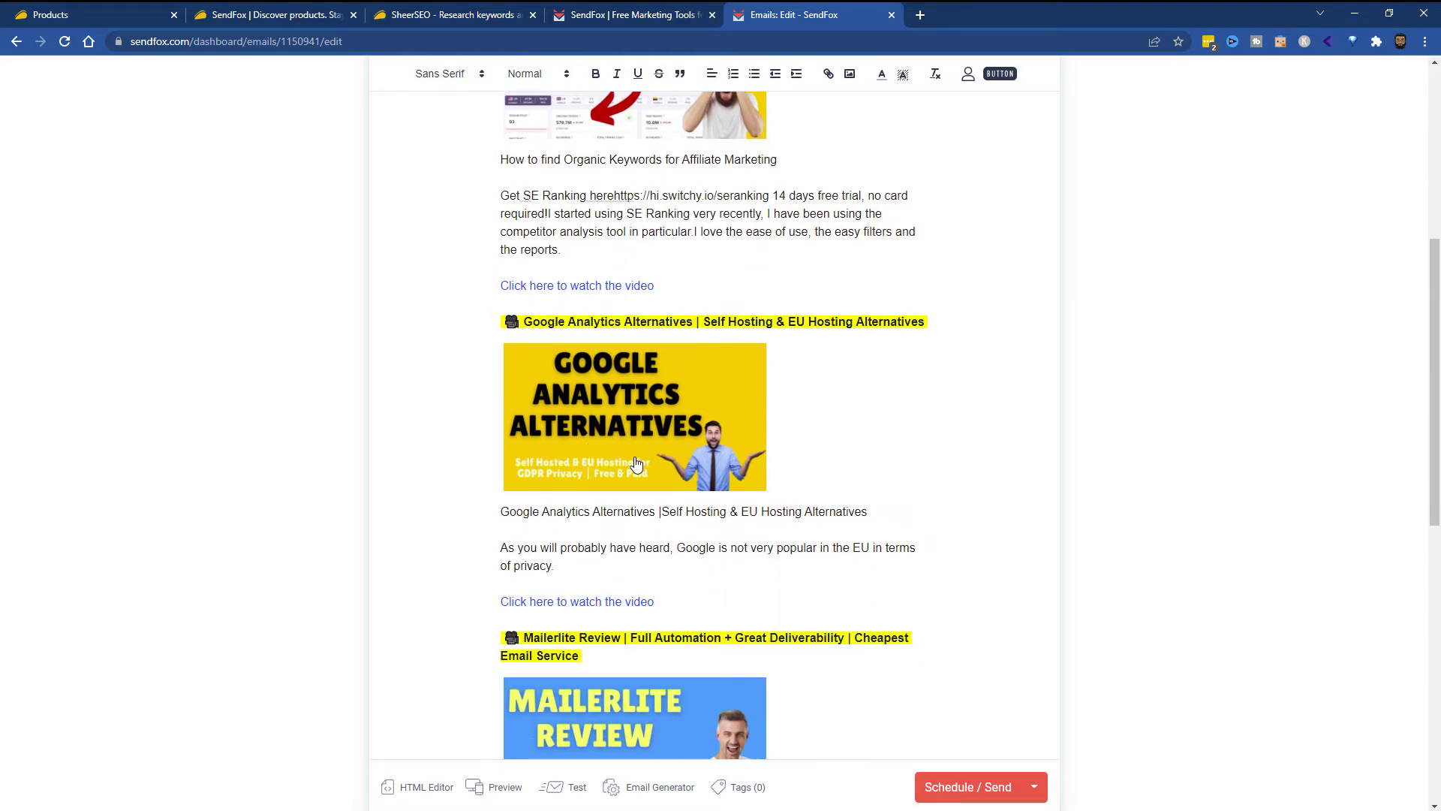
pyautogui.scroll(-2, 631, 448)
pyautogui.scroll(-3, 631, 448)
pyautogui.scroll(-5, 741, 625)
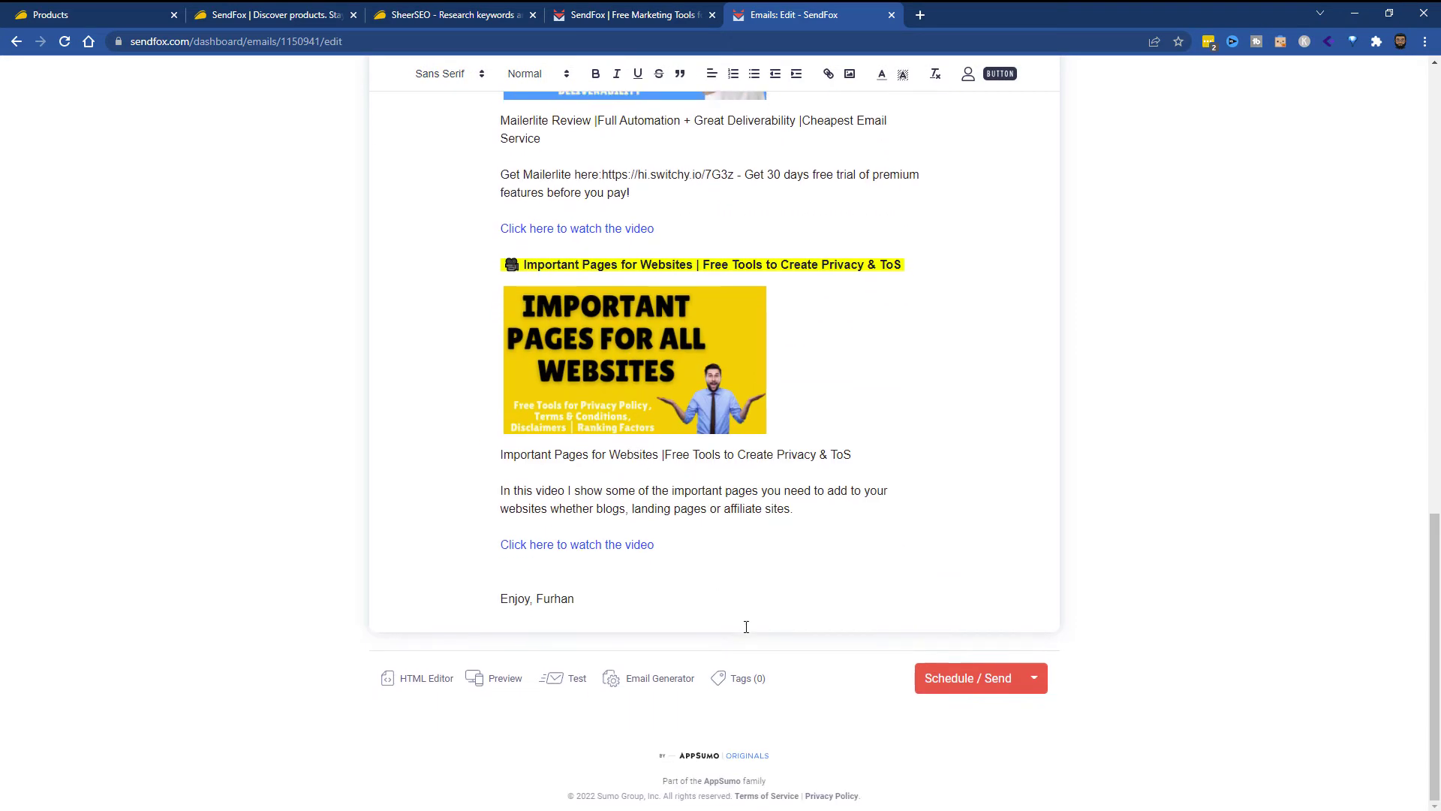
pyautogui.scroll(4, 729, 643)
pyautogui.scroll(5, 729, 644)
pyautogui.scroll(5, 729, 643)
pyautogui.scroll(-8, 725, 652)
pyautogui.scroll(-1, 724, 653)
pyautogui.scroll(-5, 724, 652)
pyautogui.scroll(5, 627, 391)
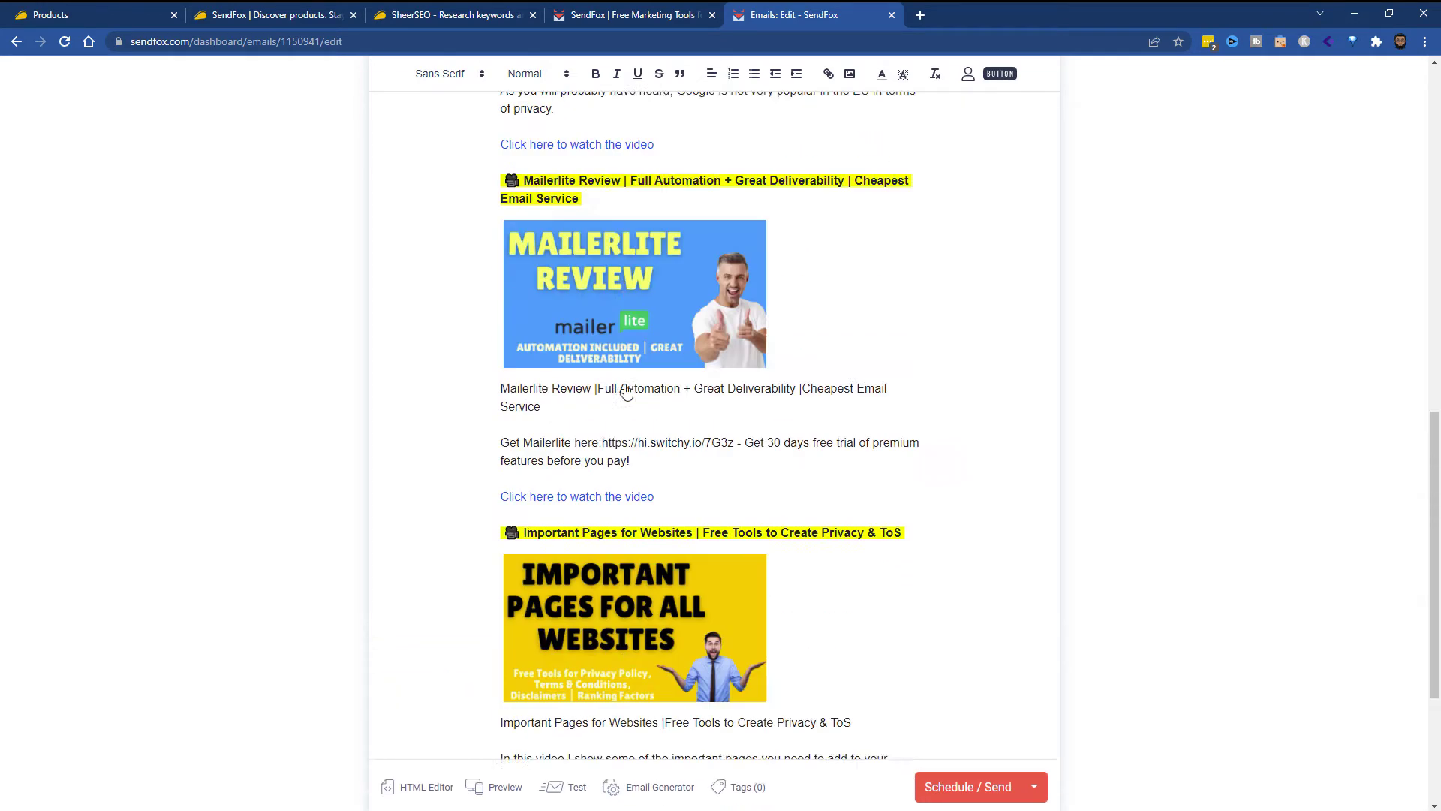
pyautogui.scroll(5, 653, 405)
pyautogui.scroll(5, 653, 406)
pyautogui.scroll(1, 781, 800)
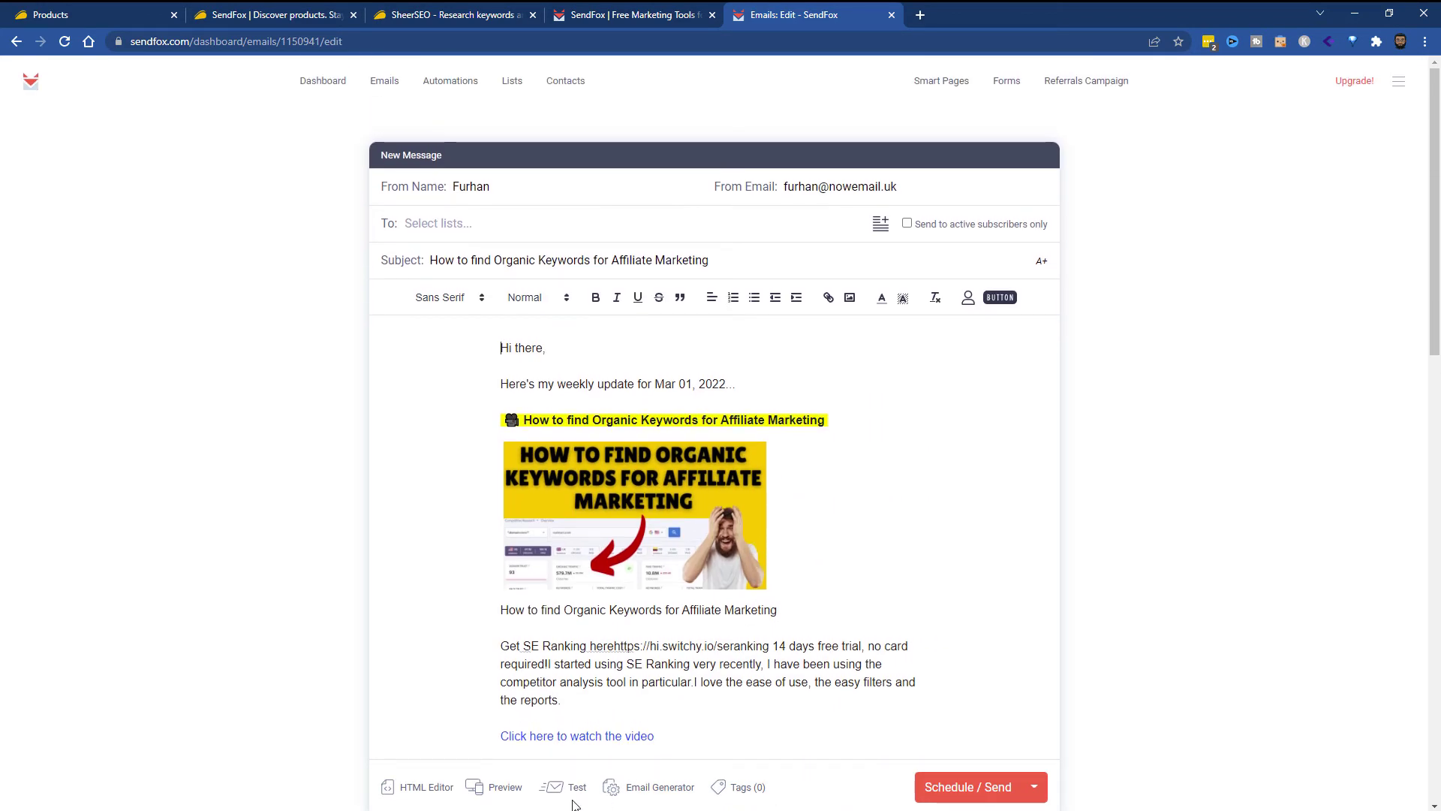
# Preview the email in the mobile layout, then close the preview
pyautogui.click(514, 792)
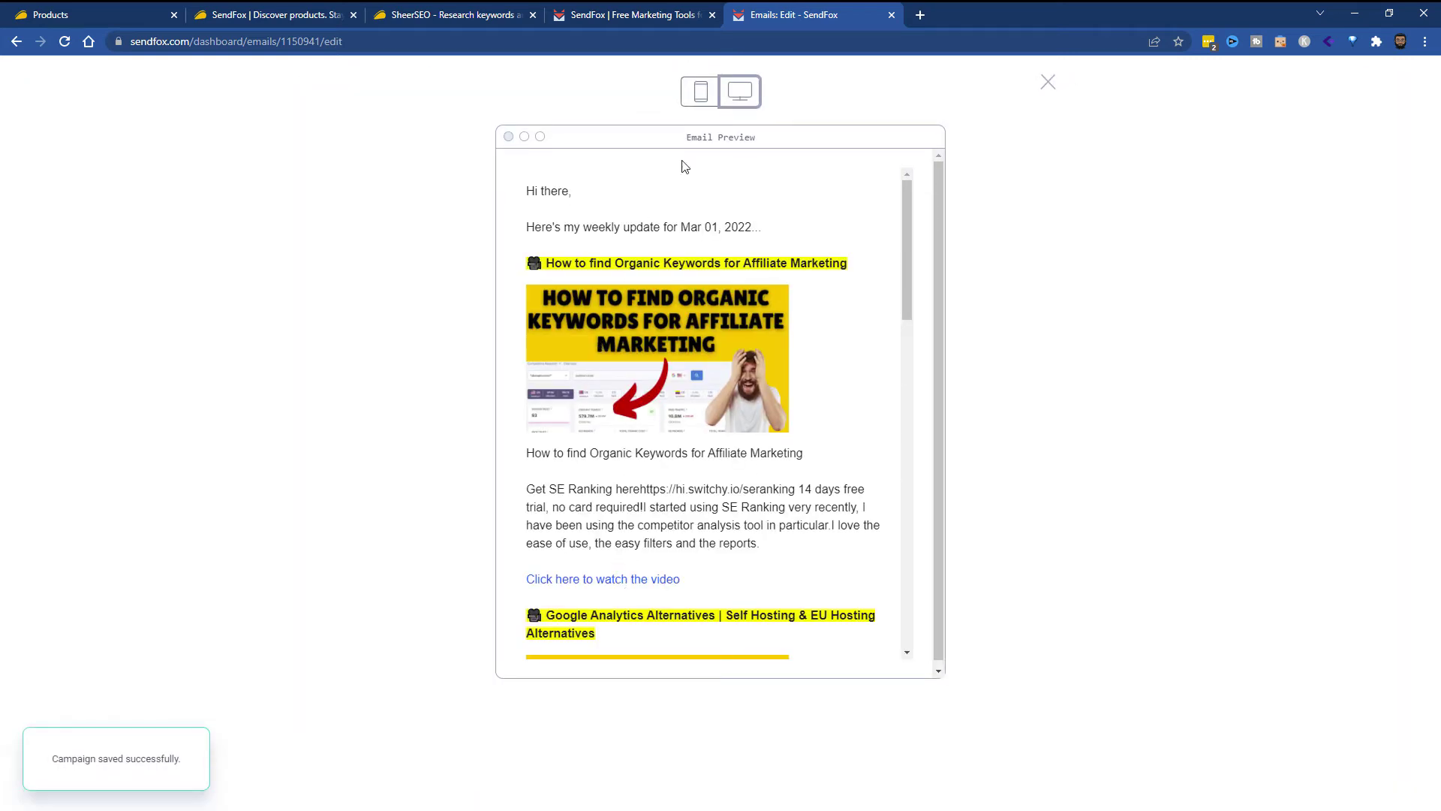
pyautogui.click(700, 91)
pyautogui.scroll(-2, 740, 346)
pyautogui.scroll(-3, 745, 359)
pyautogui.scroll(-2, 746, 359)
pyautogui.scroll(-2, 745, 359)
pyautogui.scroll(3, 745, 359)
pyautogui.click(1048, 81)
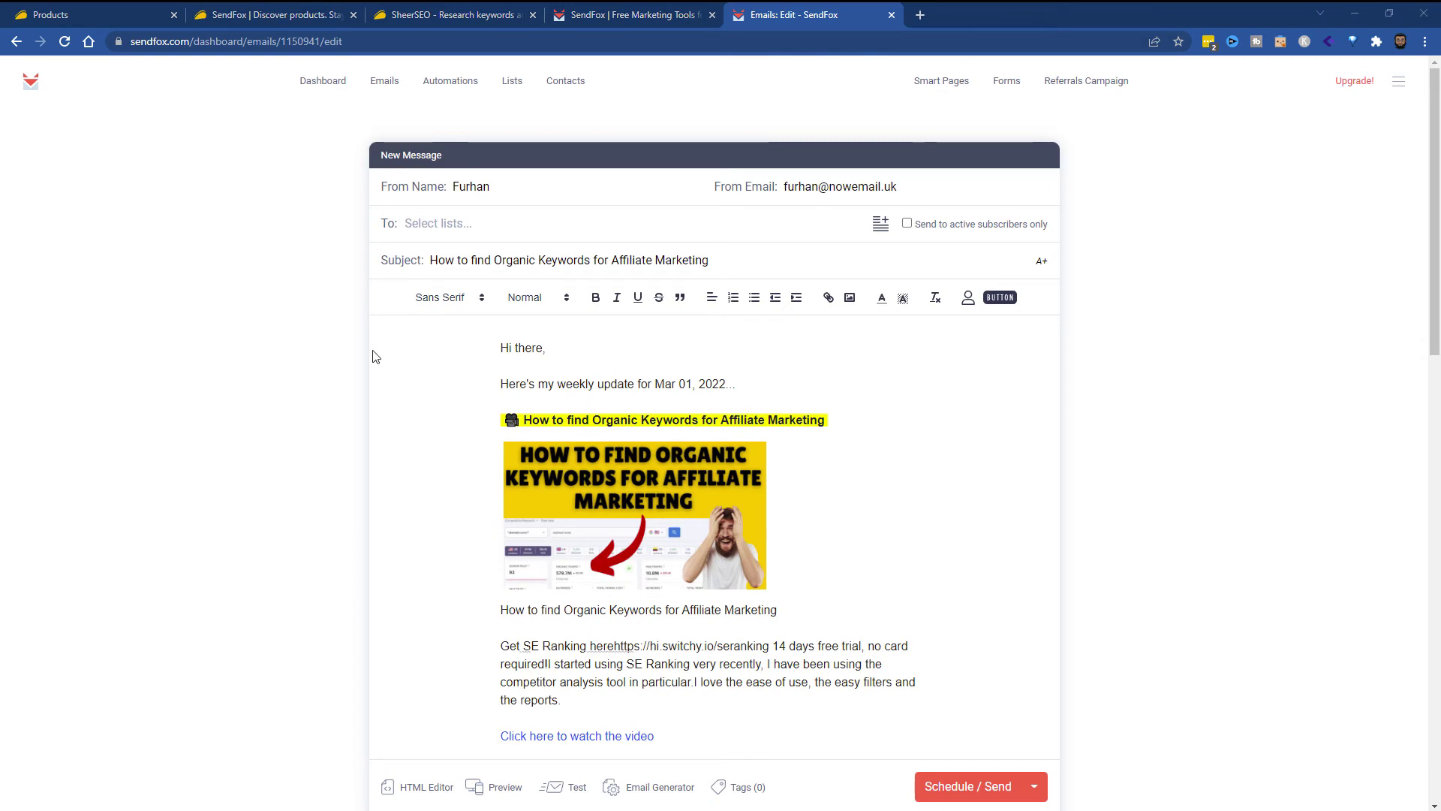
# Address the email to My First List (12) and check the sender address
pyautogui.doubleClick(852, 193)
pyautogui.doubleClick(852, 192)
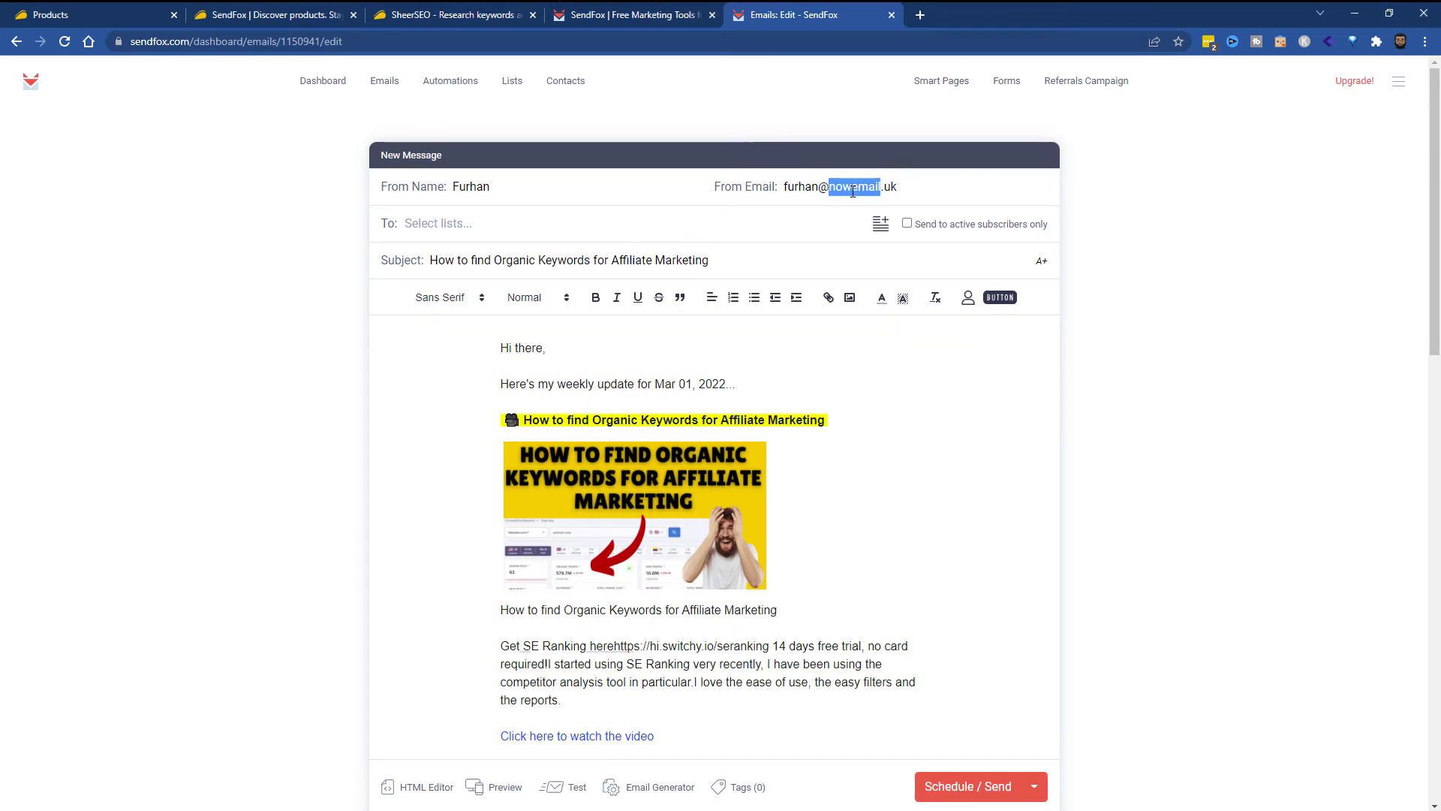
pyautogui.click(495, 229)
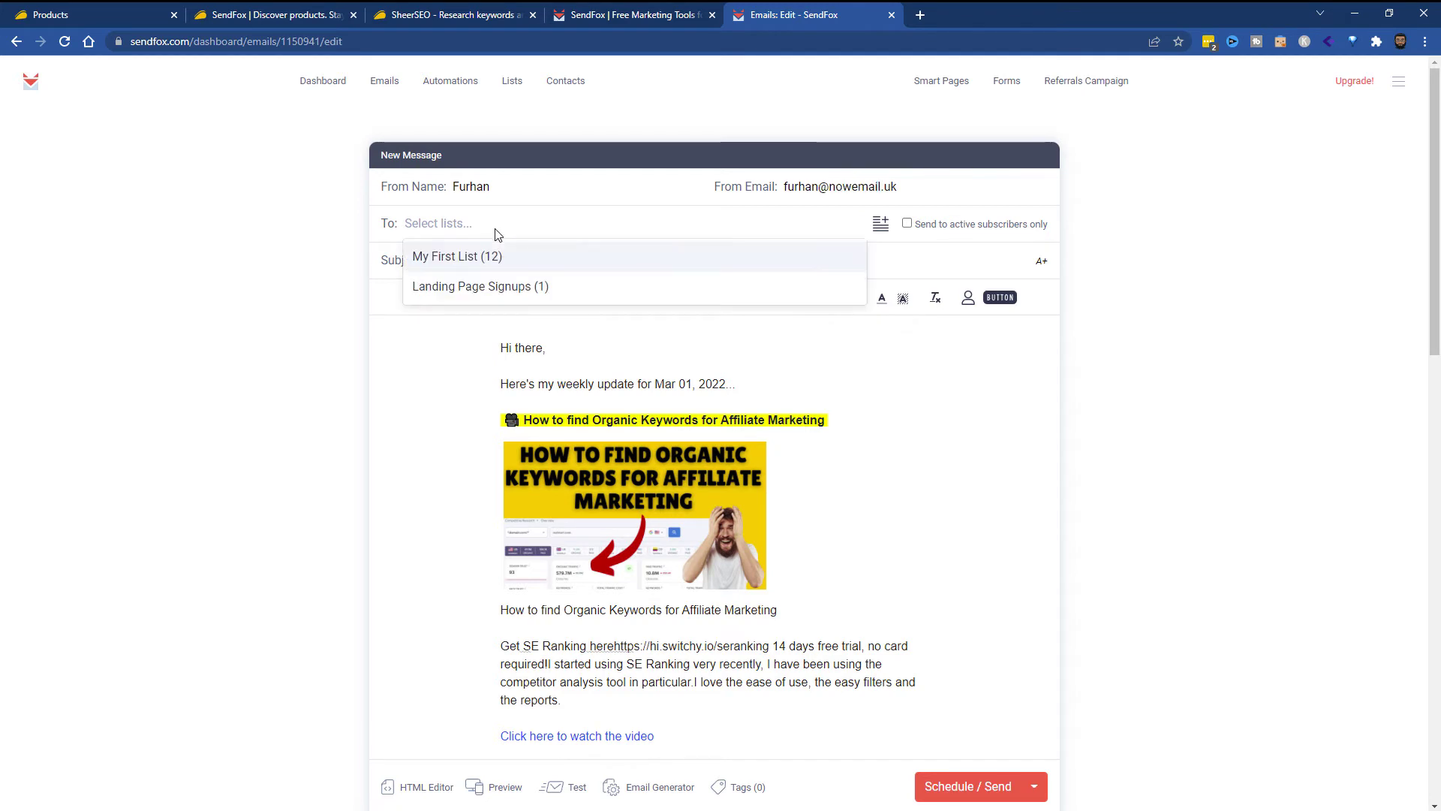
pyautogui.click(518, 262)
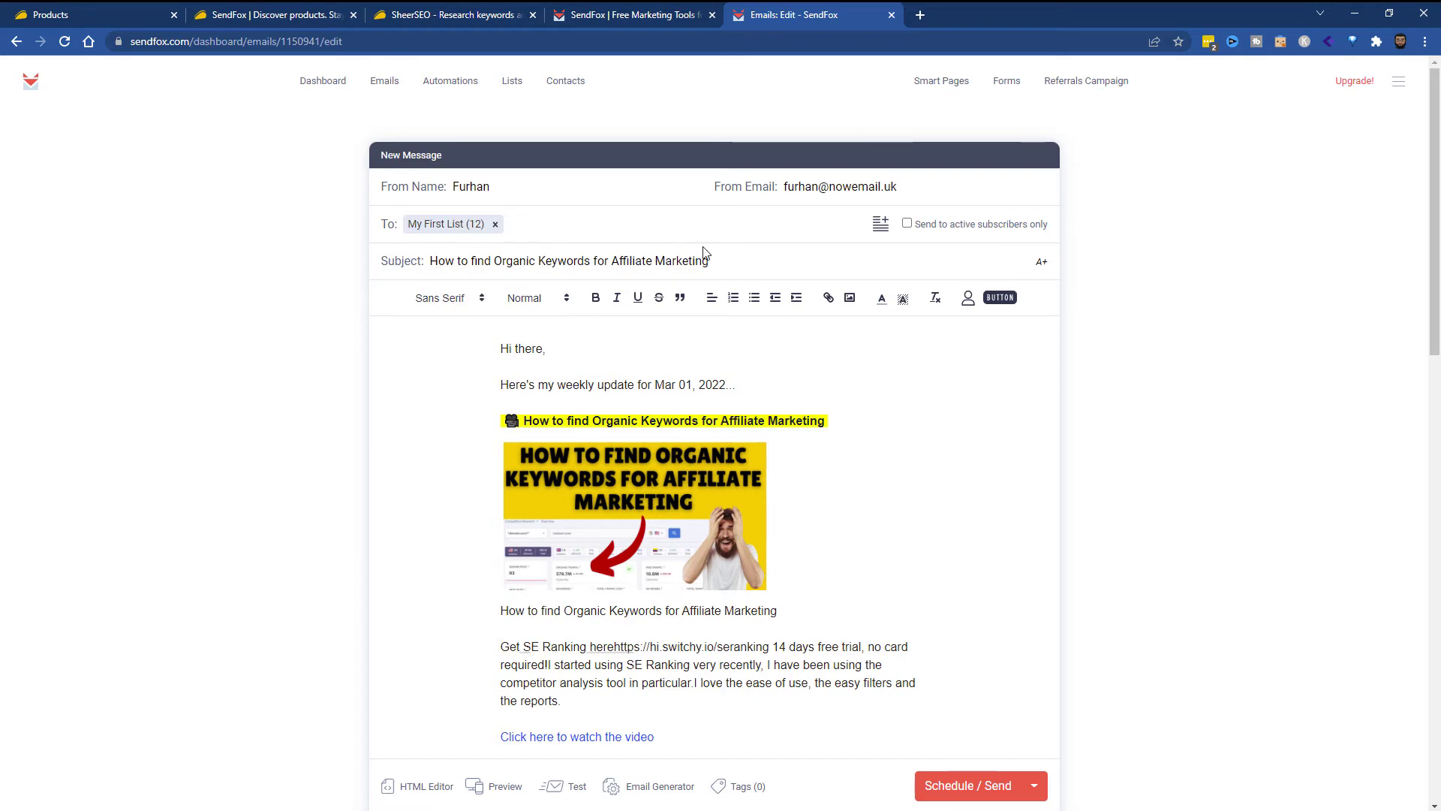
pyautogui.tripleClick(836, 184)
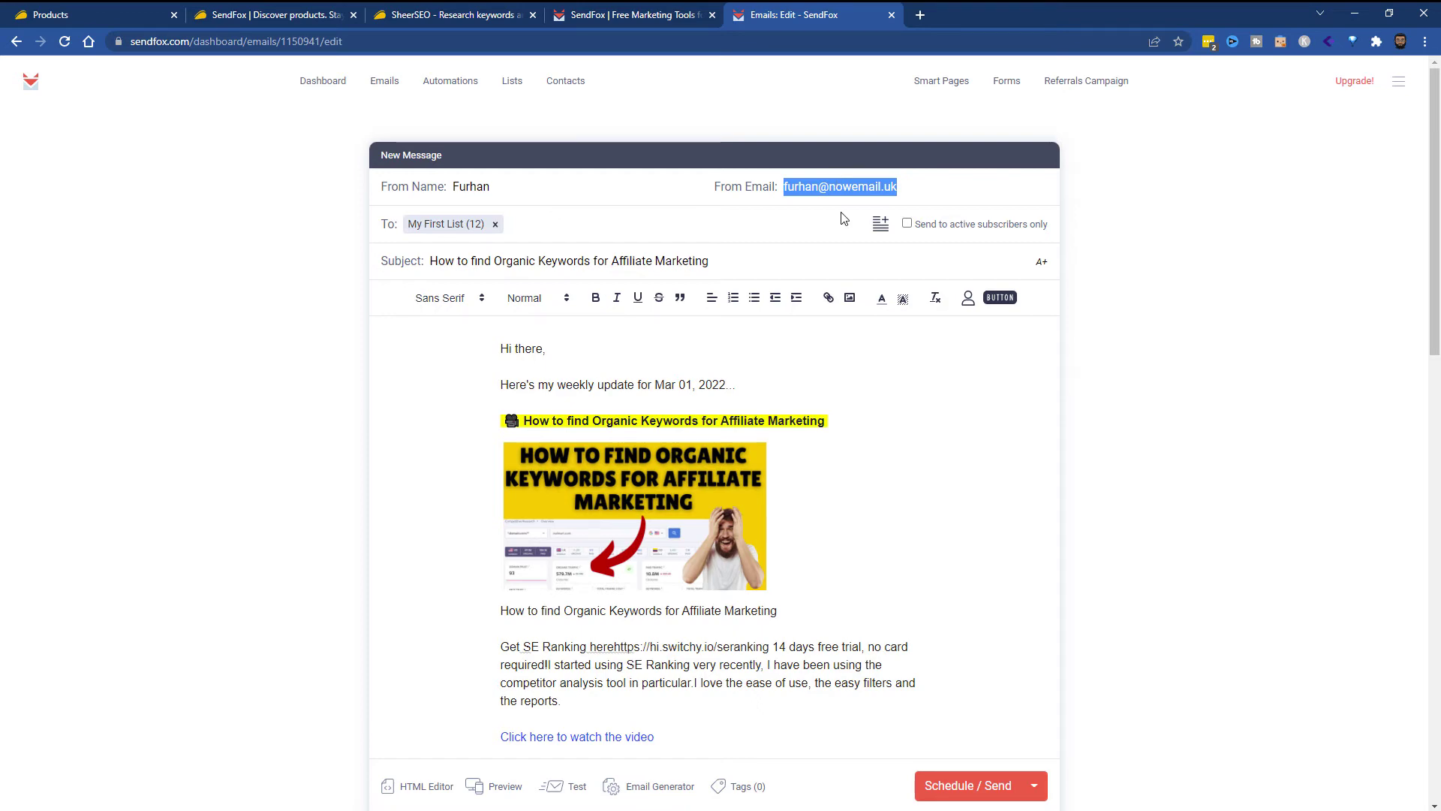
pyautogui.scroll(-4, 807, 338)
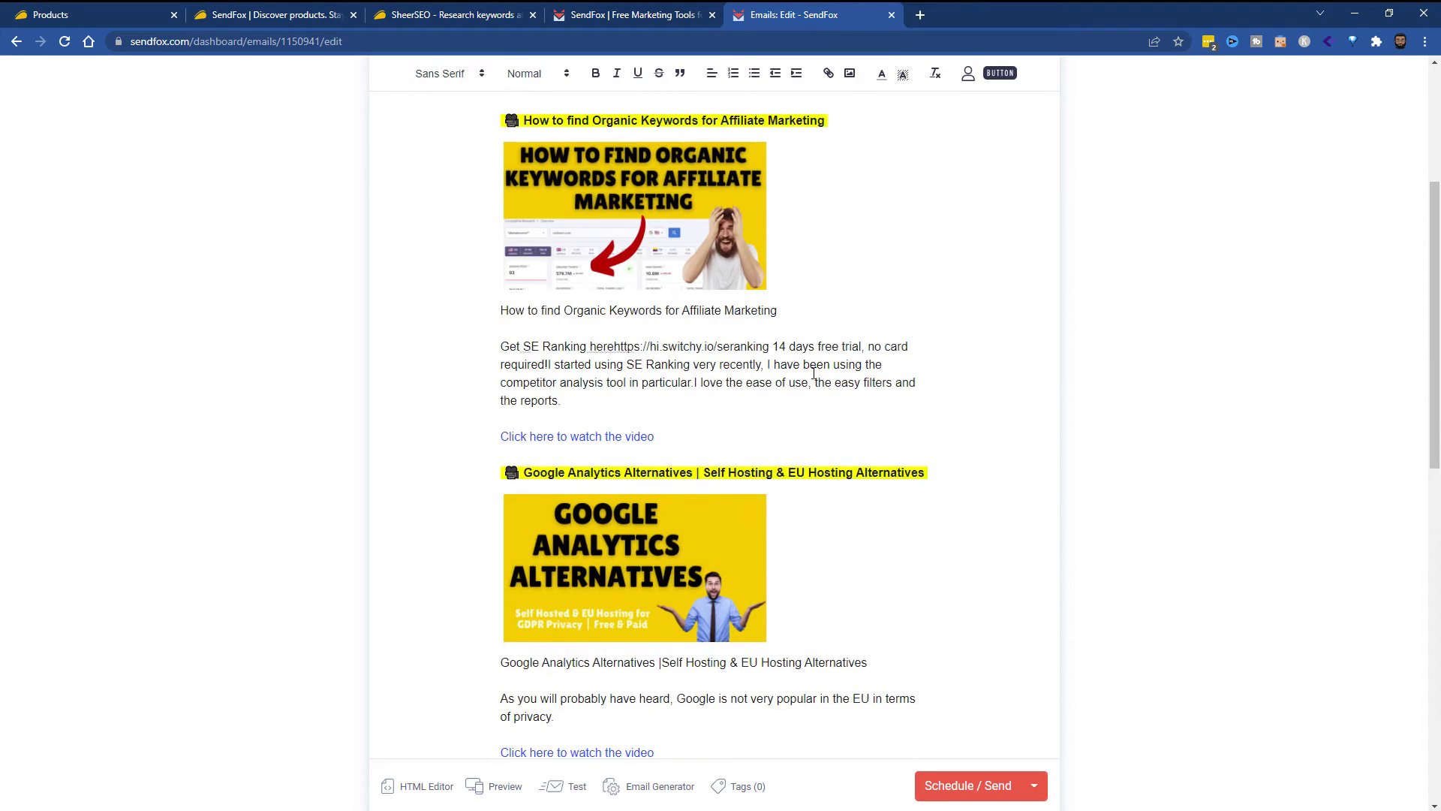
pyautogui.scroll(-5, 835, 515)
pyautogui.scroll(7, 835, 515)
pyautogui.scroll(4, 679, 316)
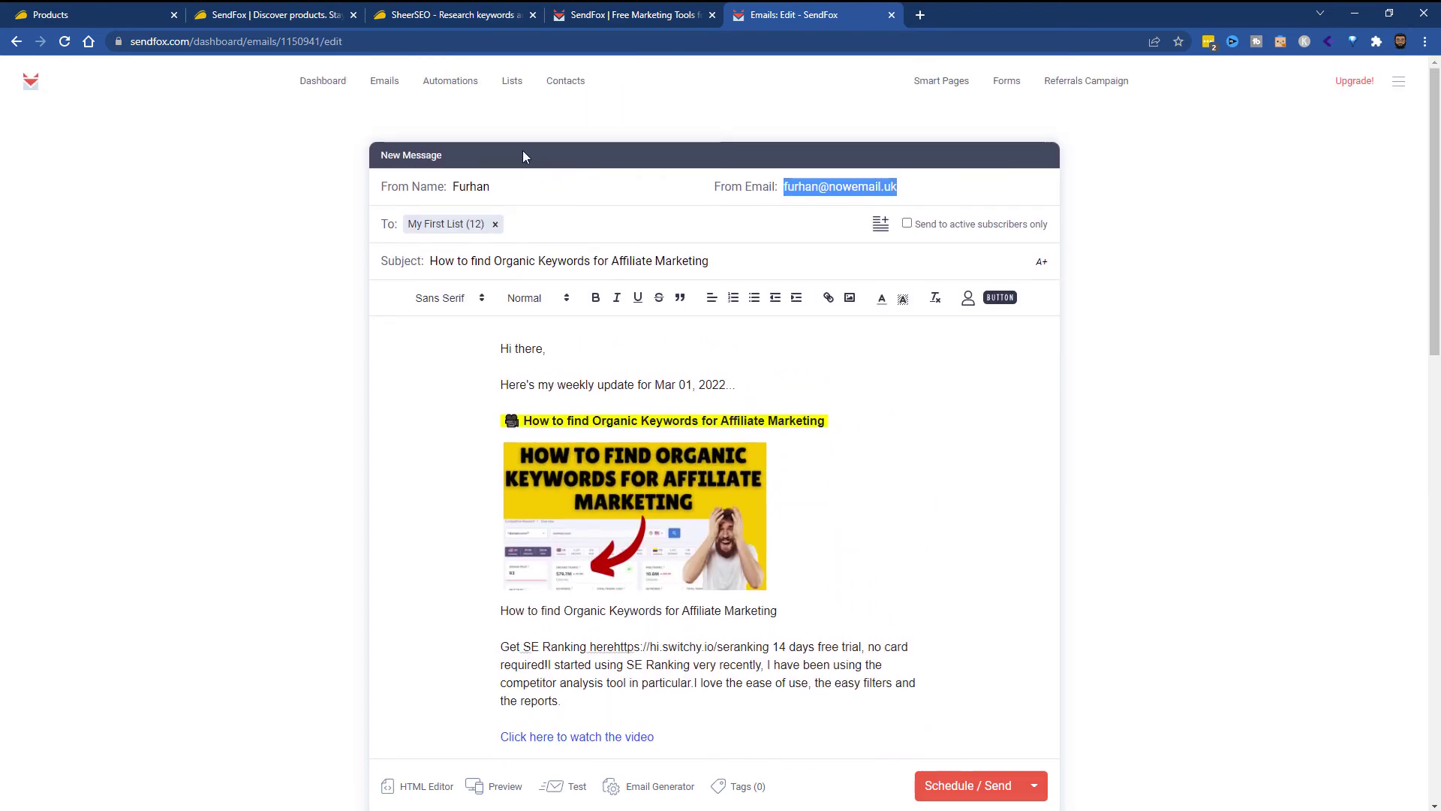
# Start a template automation, pass the website and social network questions, and pick Social Follow
pyautogui.click(449, 84)
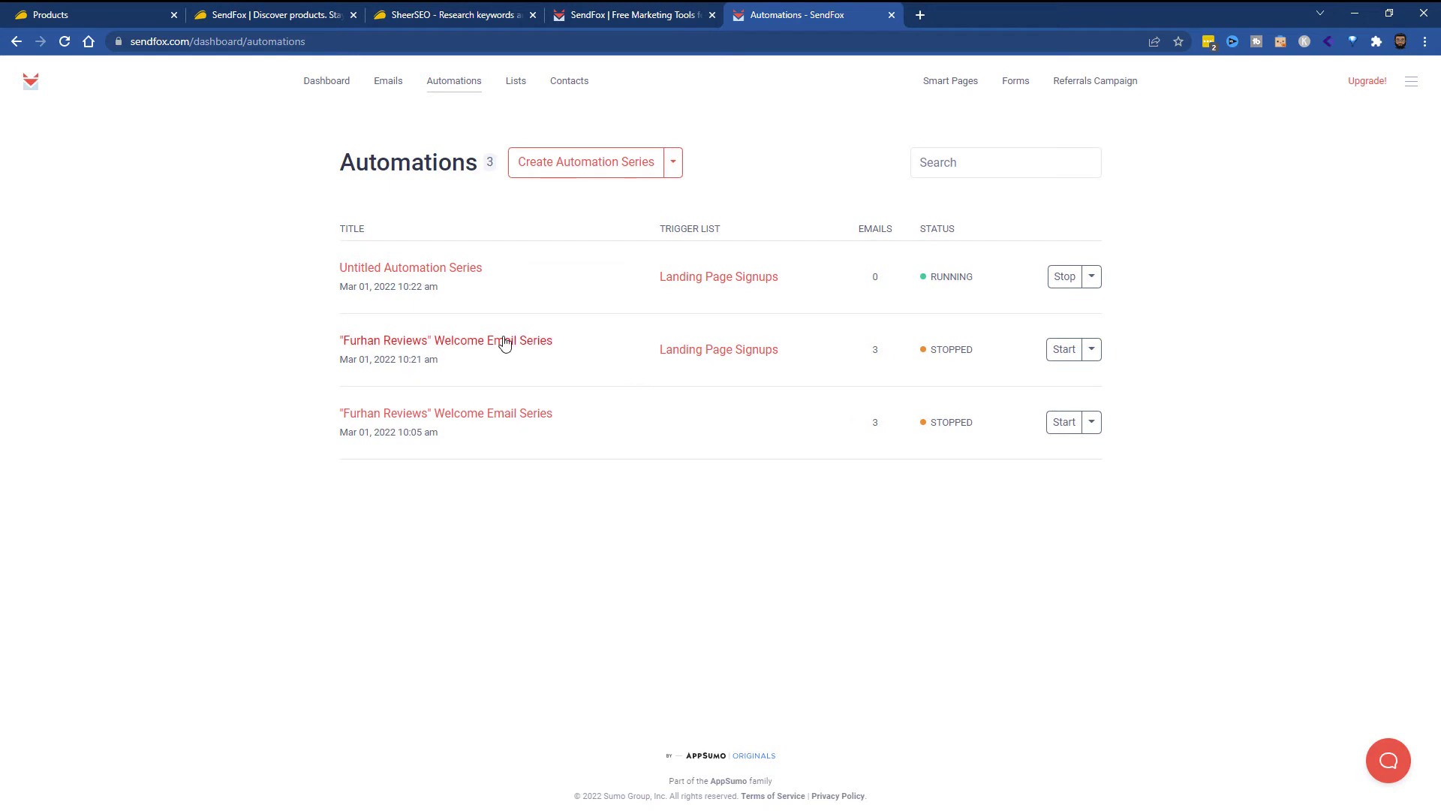
pyautogui.click(673, 163)
pyautogui.click(644, 198)
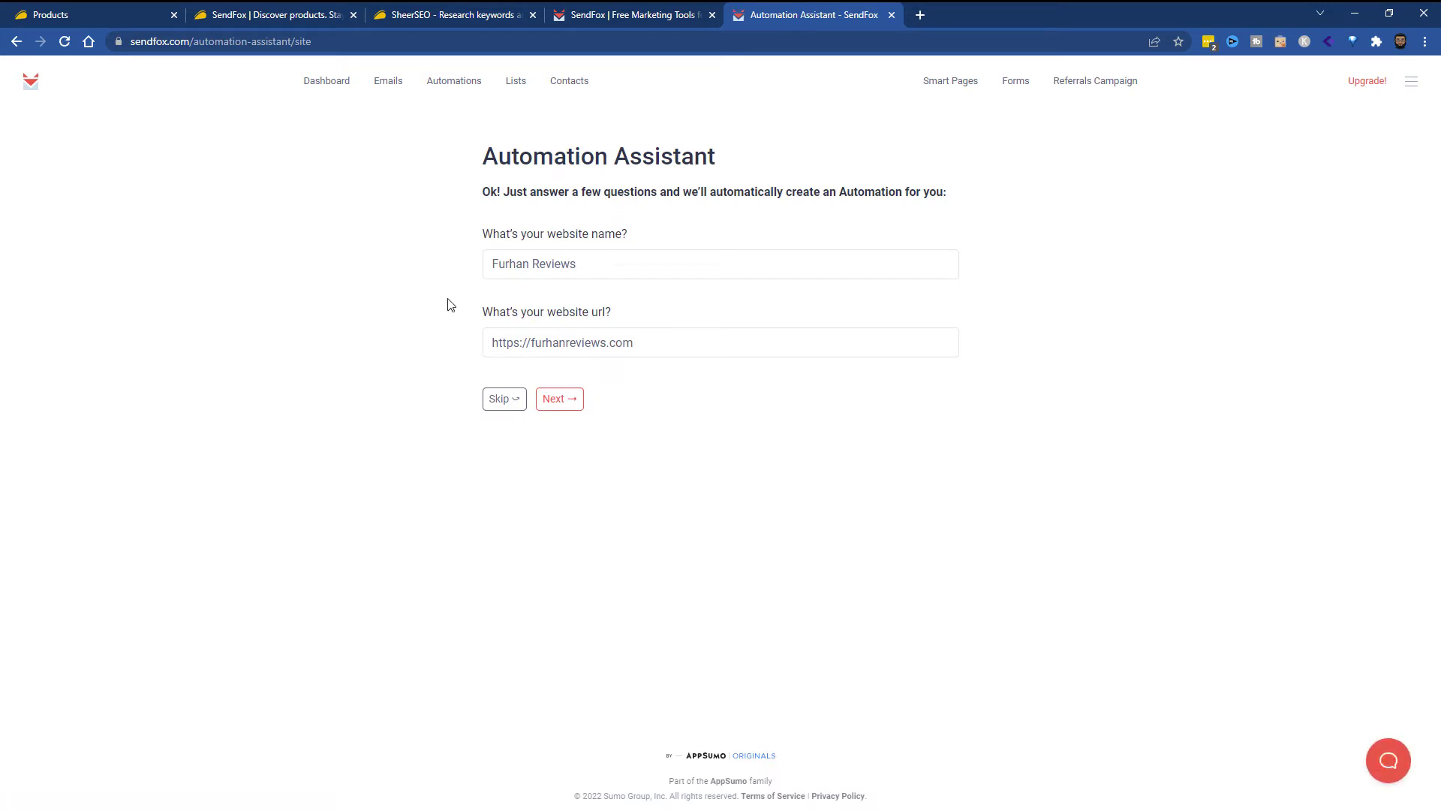
pyautogui.click(556, 405)
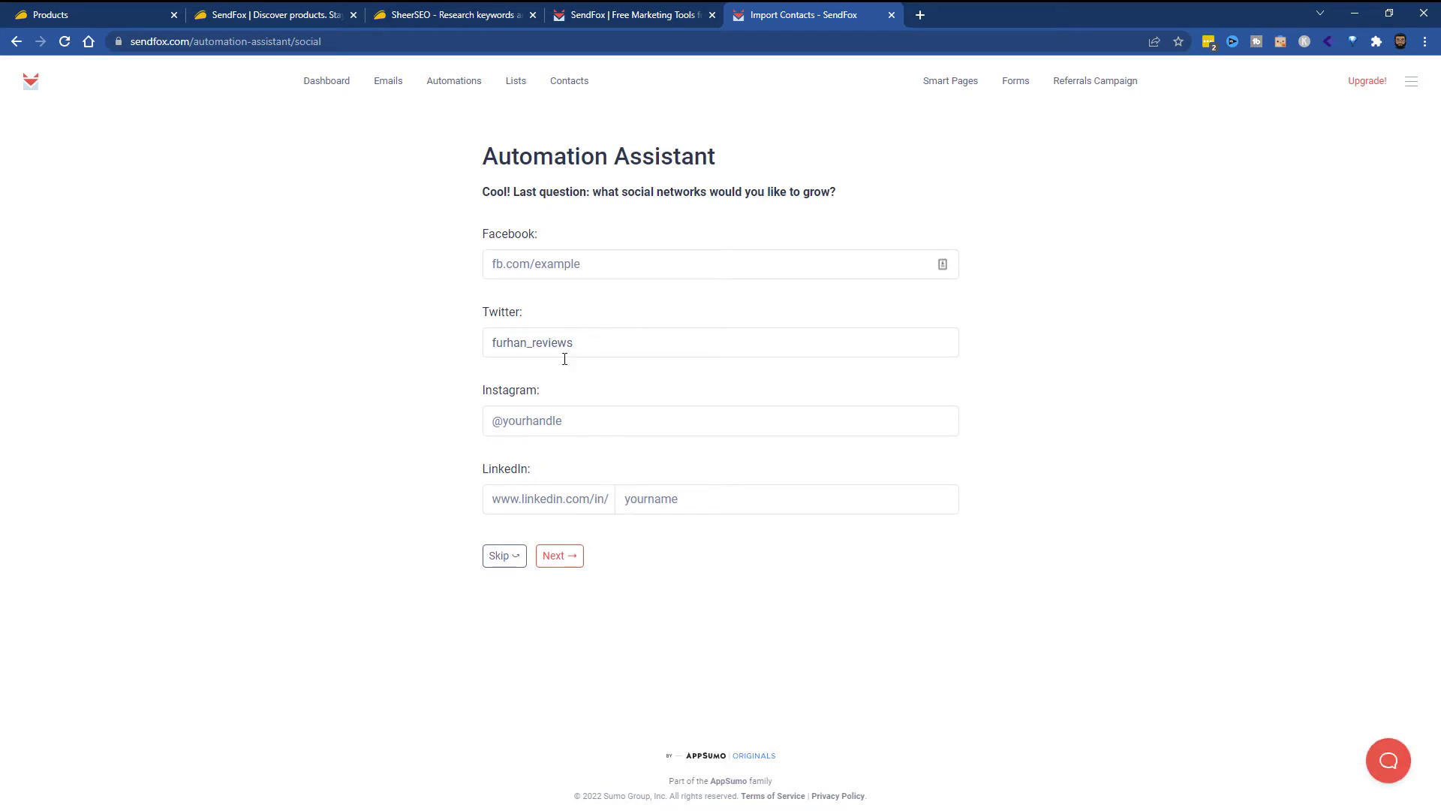
pyautogui.click(561, 557)
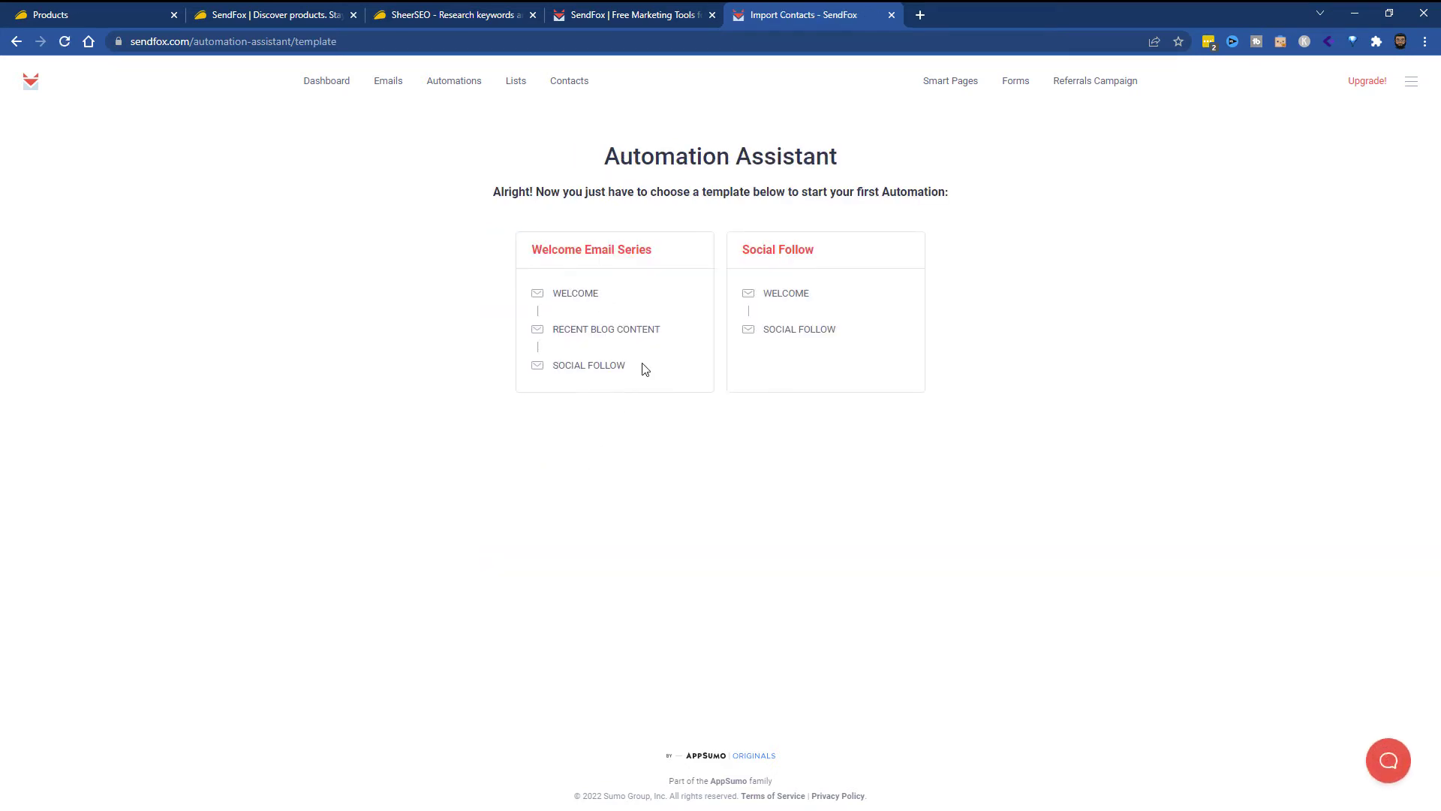
pyautogui.click(808, 258)
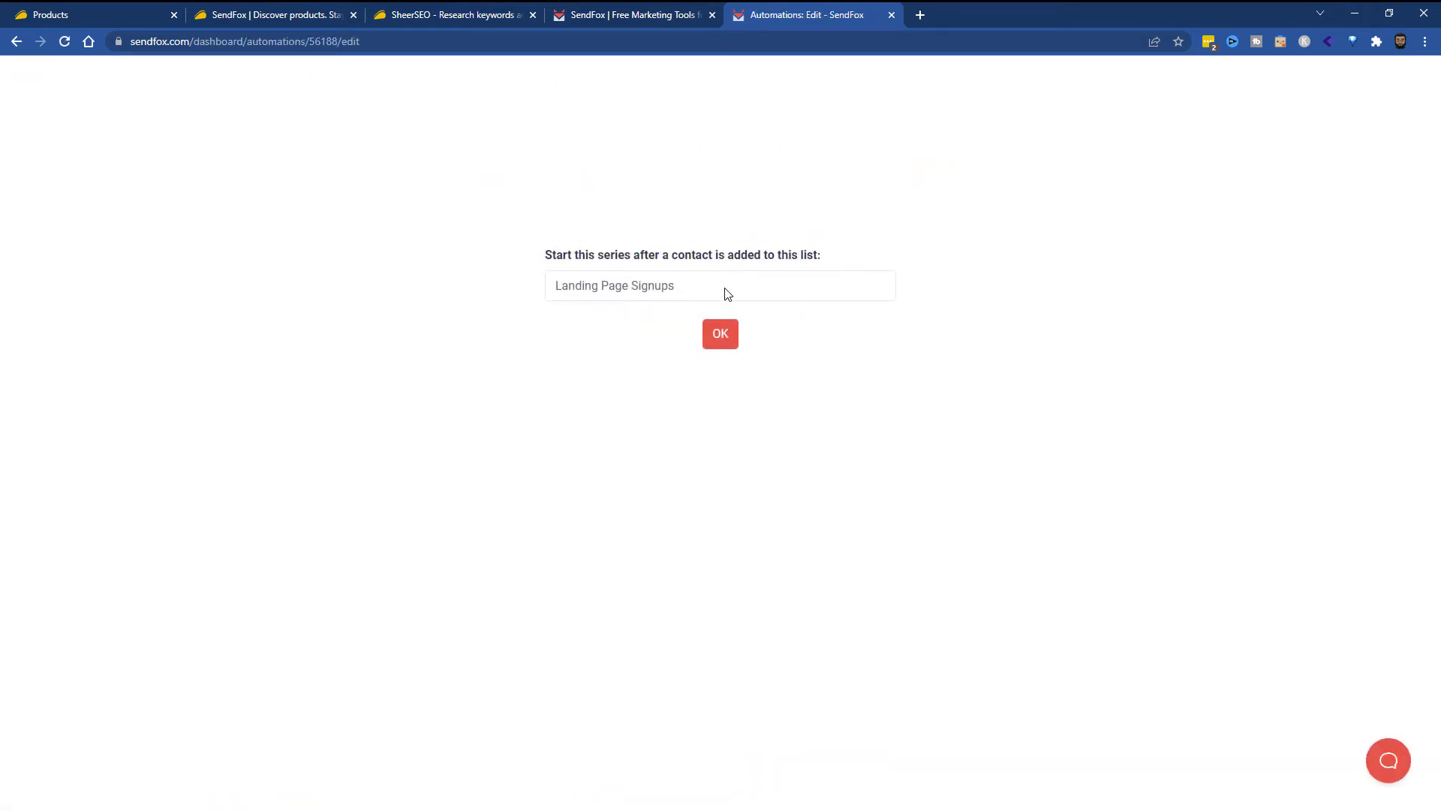
# Confirm Landing Page Signups as the trigger and review the Welcome to Furhan Reviews email
pyautogui.click(726, 339)
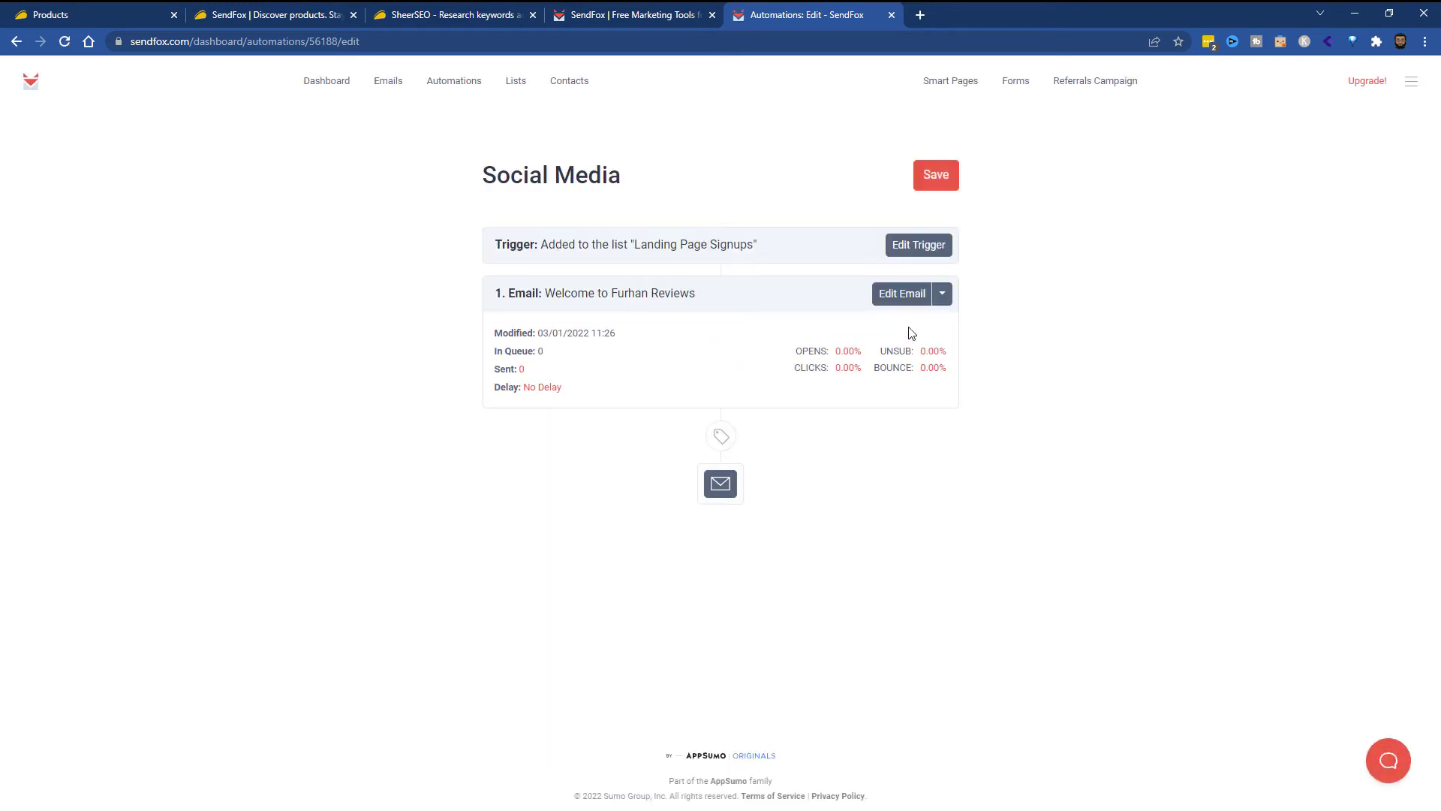
pyautogui.click(927, 251)
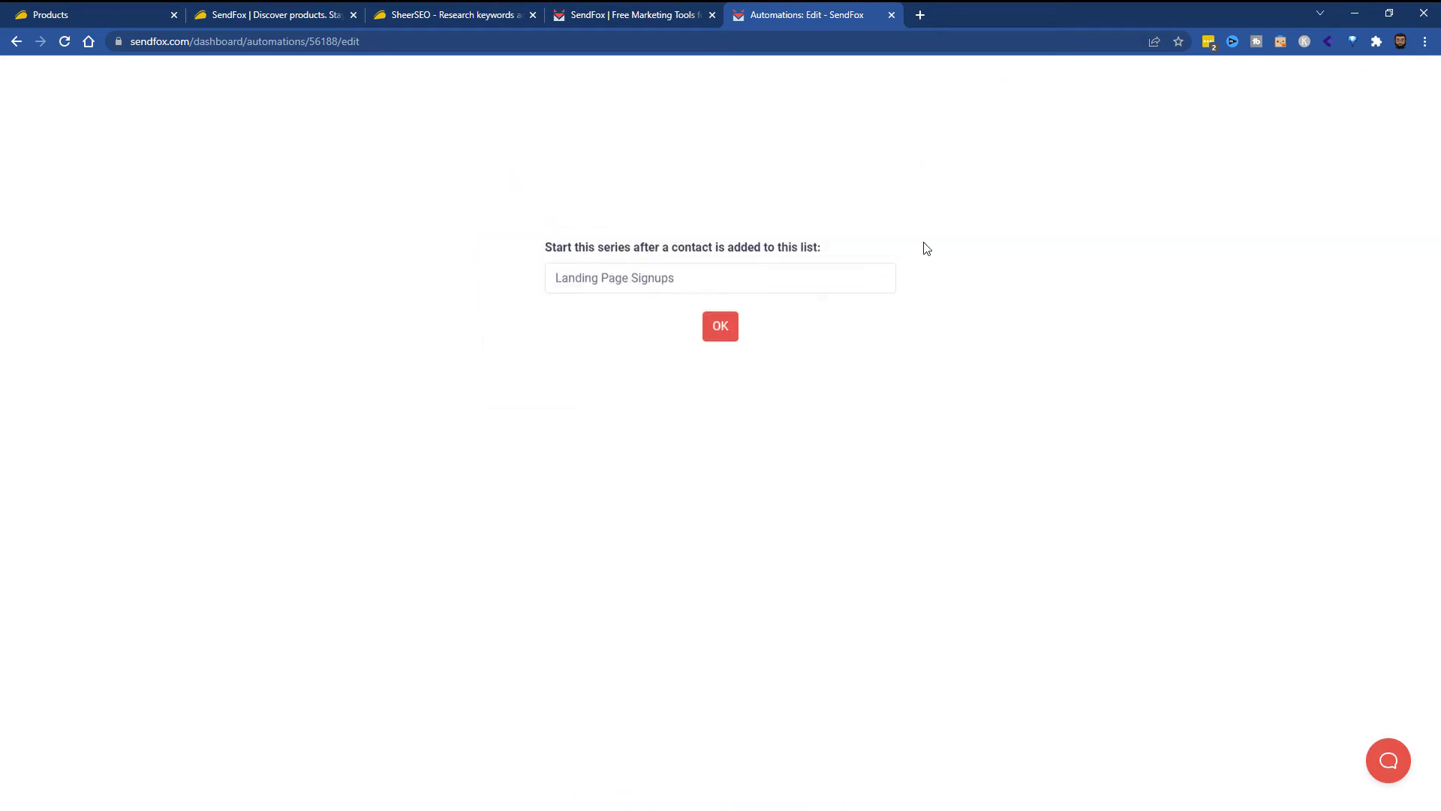
pyautogui.click(720, 333)
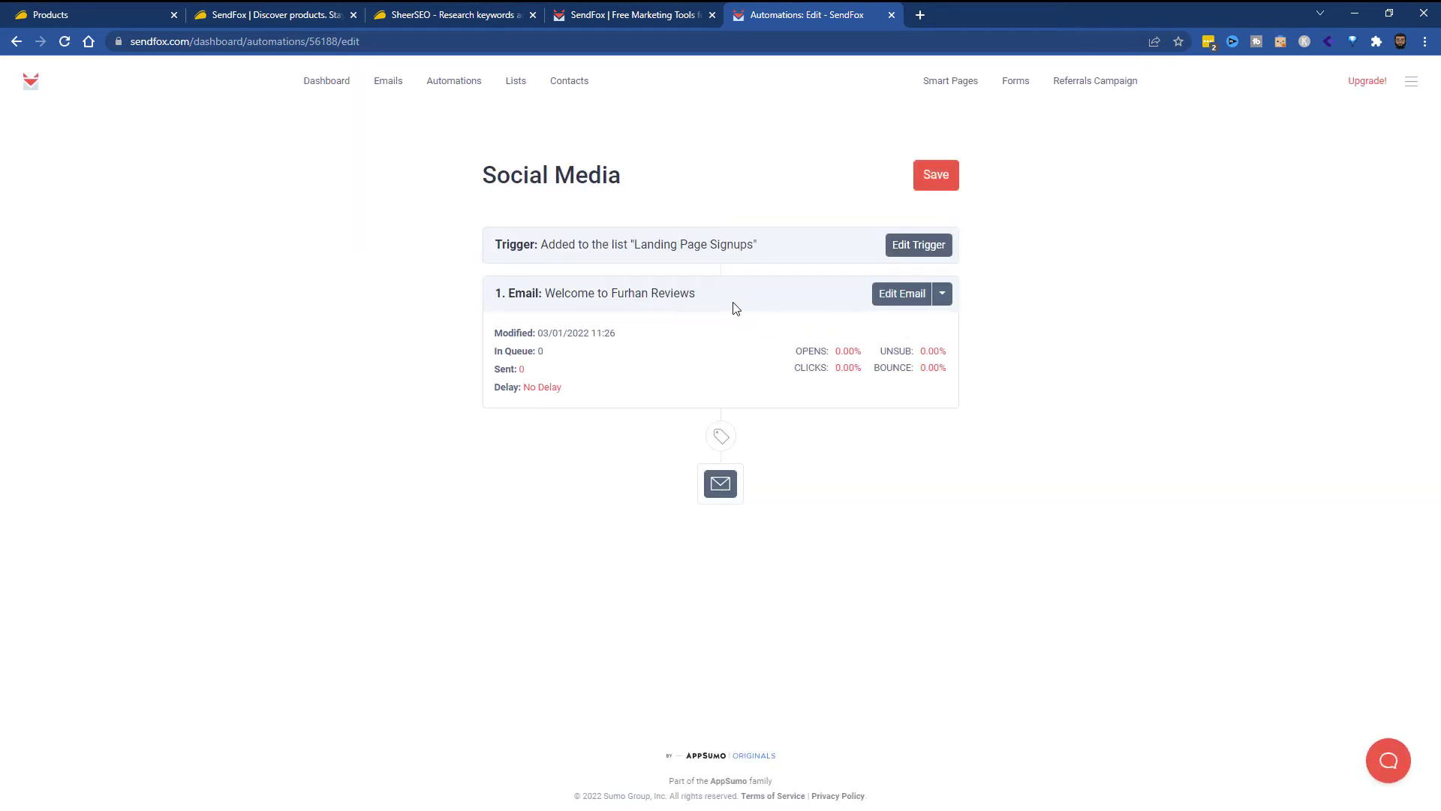
pyautogui.click(900, 296)
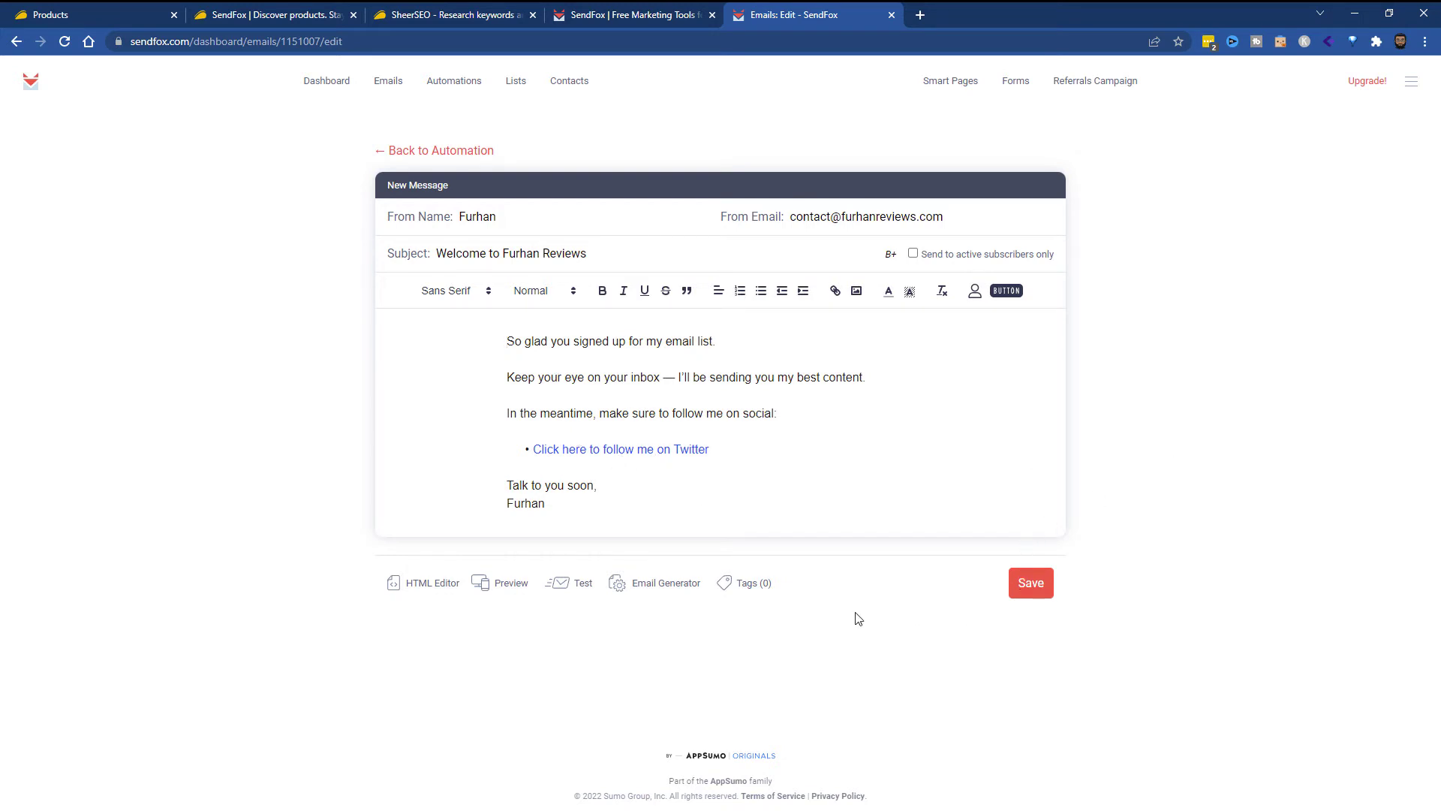
pyautogui.hotkey('alt', 'Left')
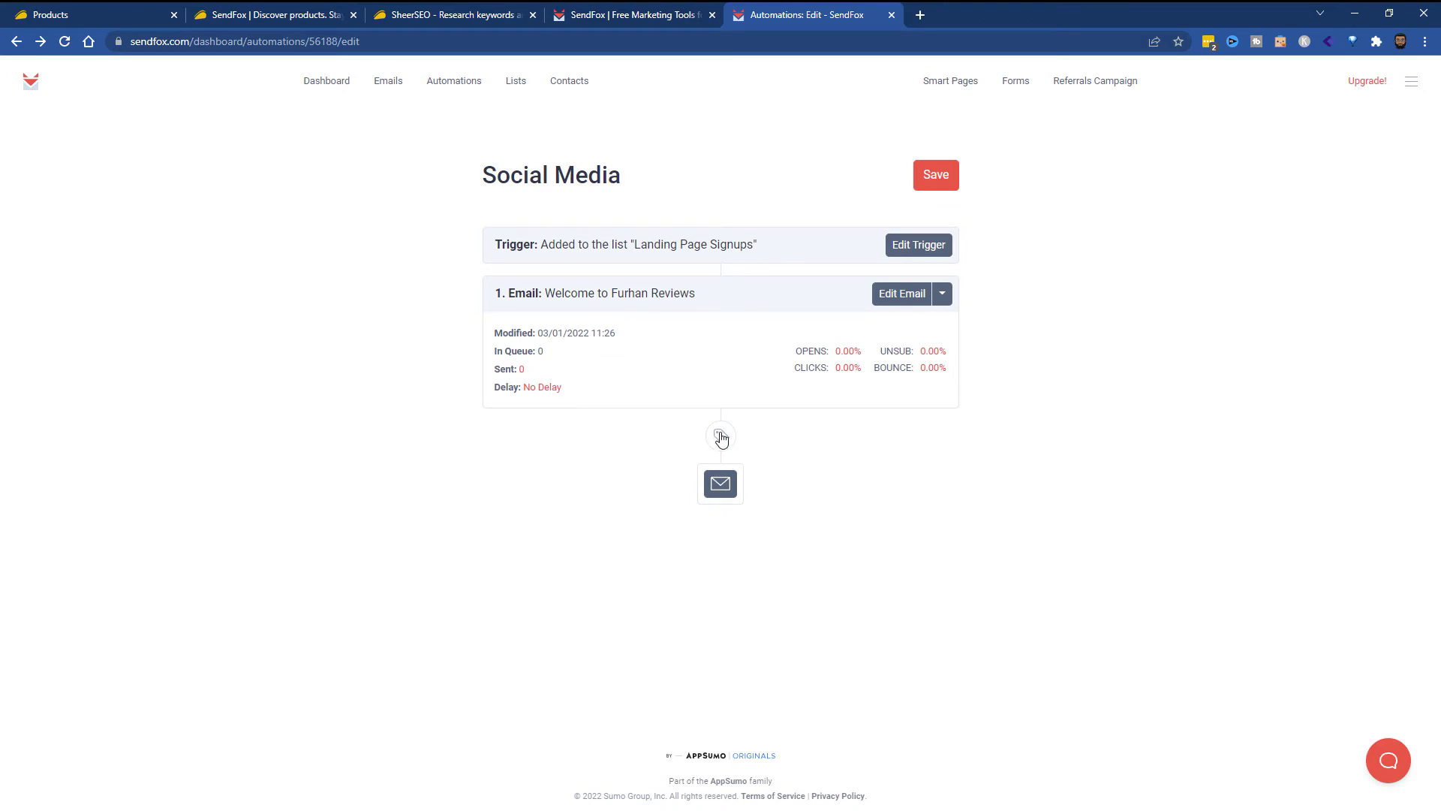
# Inspect the add-to-list step (after last email sent, Landing Page Signups) and close it unchanged
pyautogui.click(720, 436)
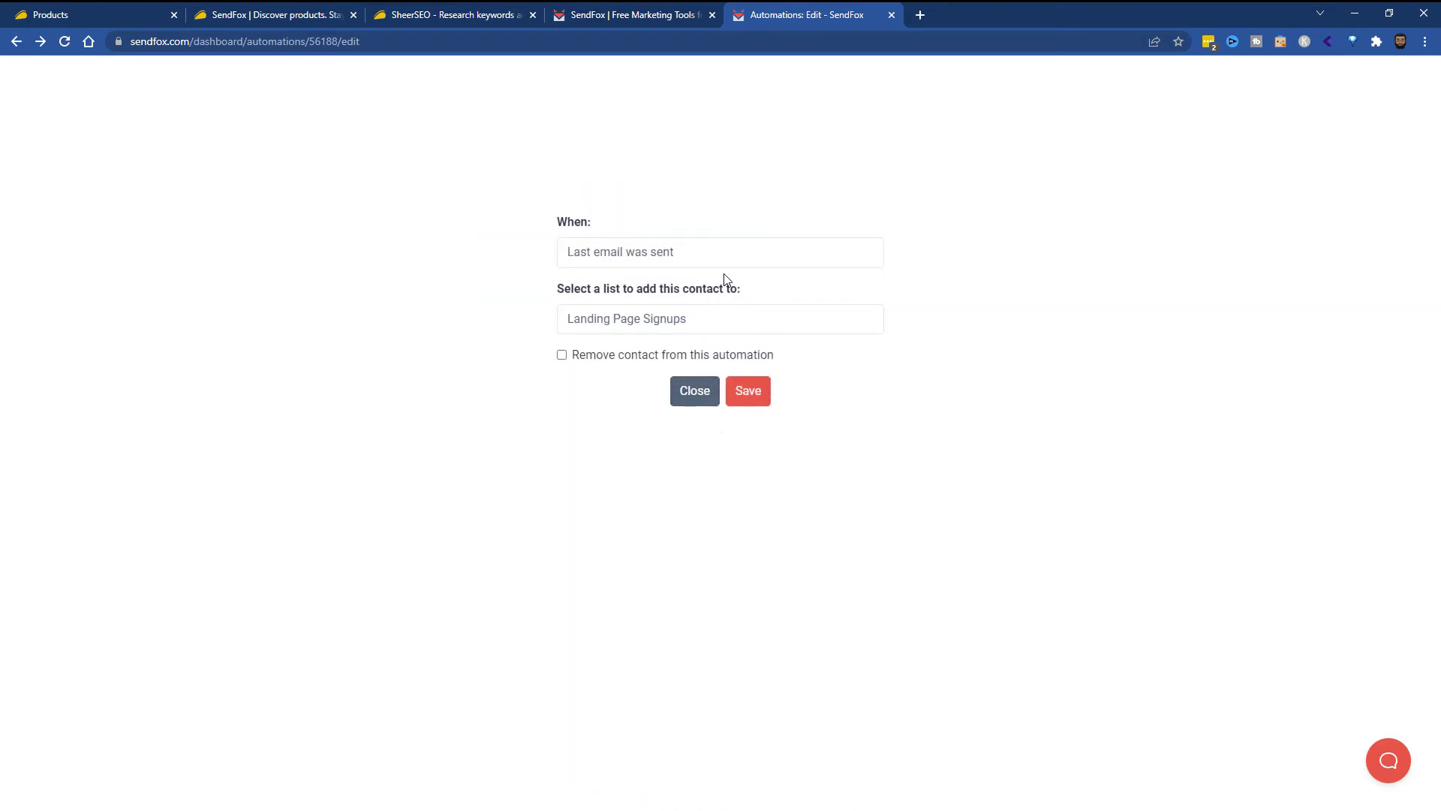
pyautogui.click(689, 257)
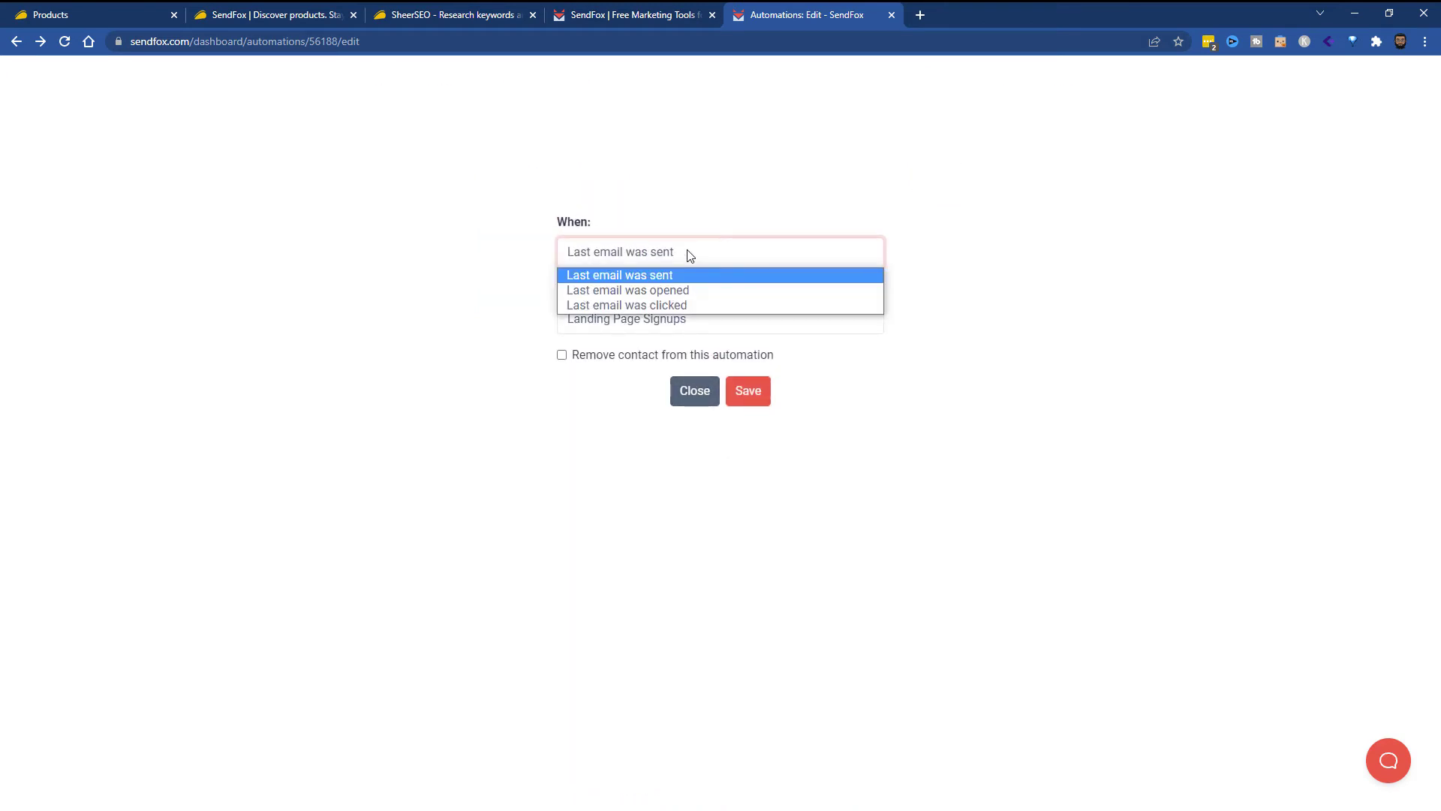
pyautogui.click(714, 275)
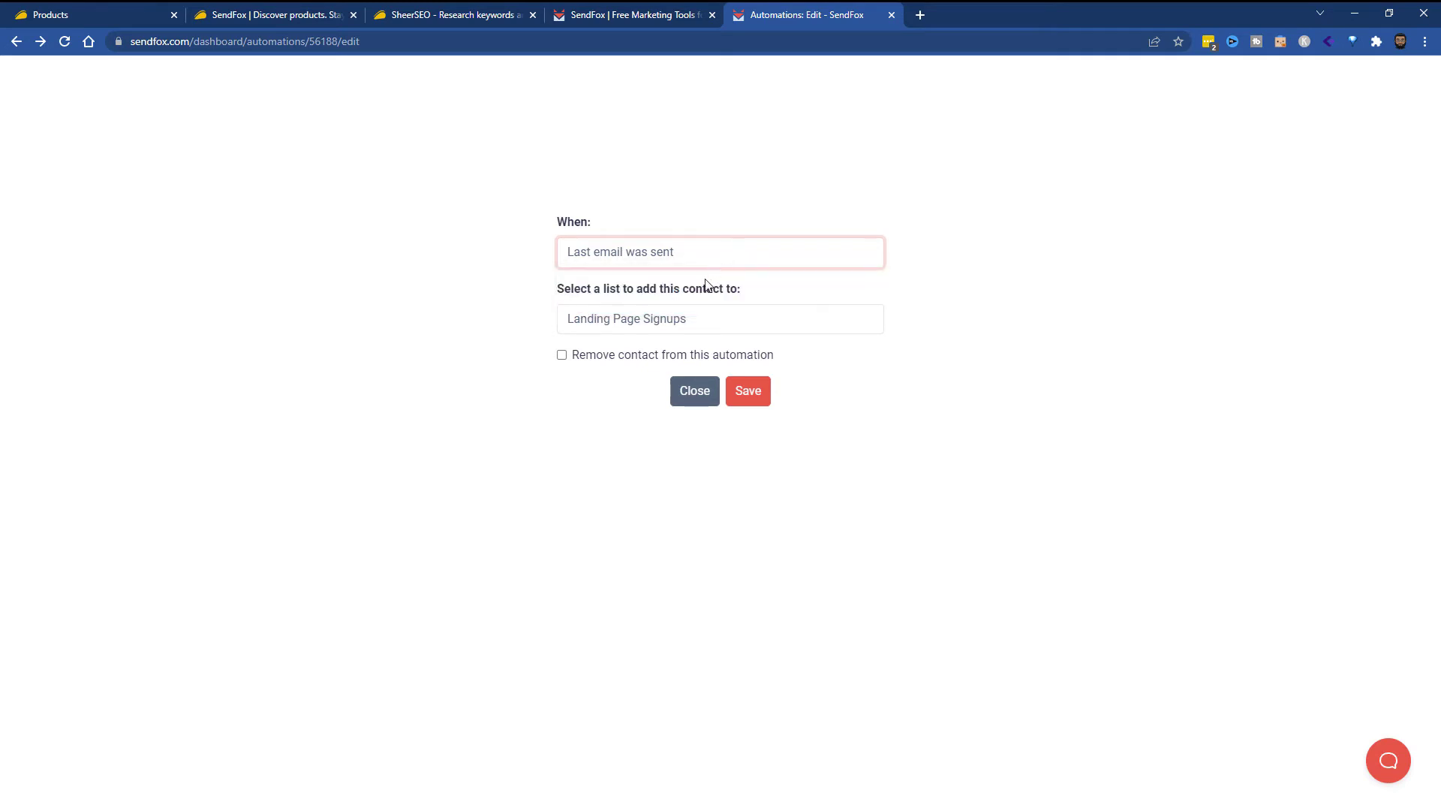
pyautogui.click(711, 325)
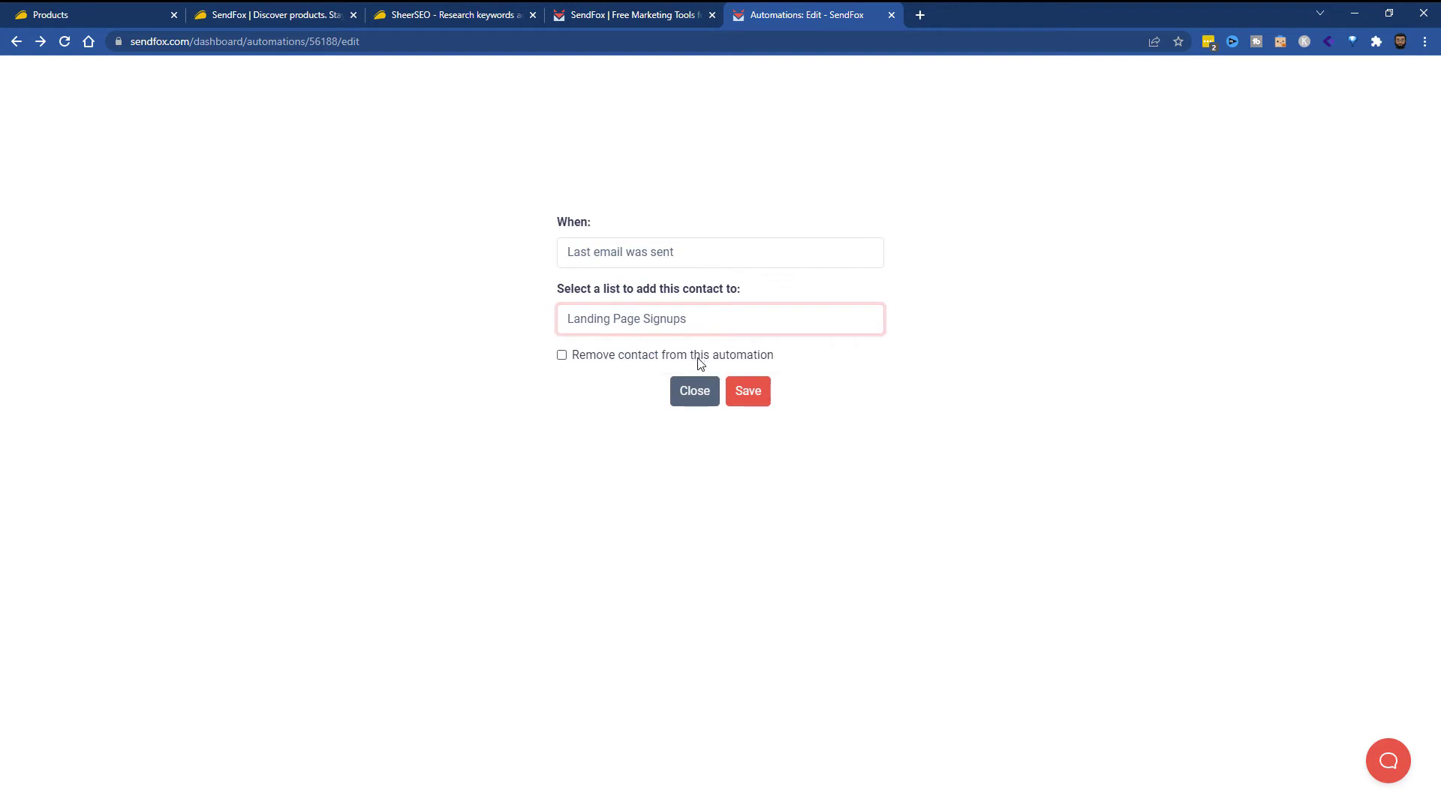
pyautogui.click(698, 392)
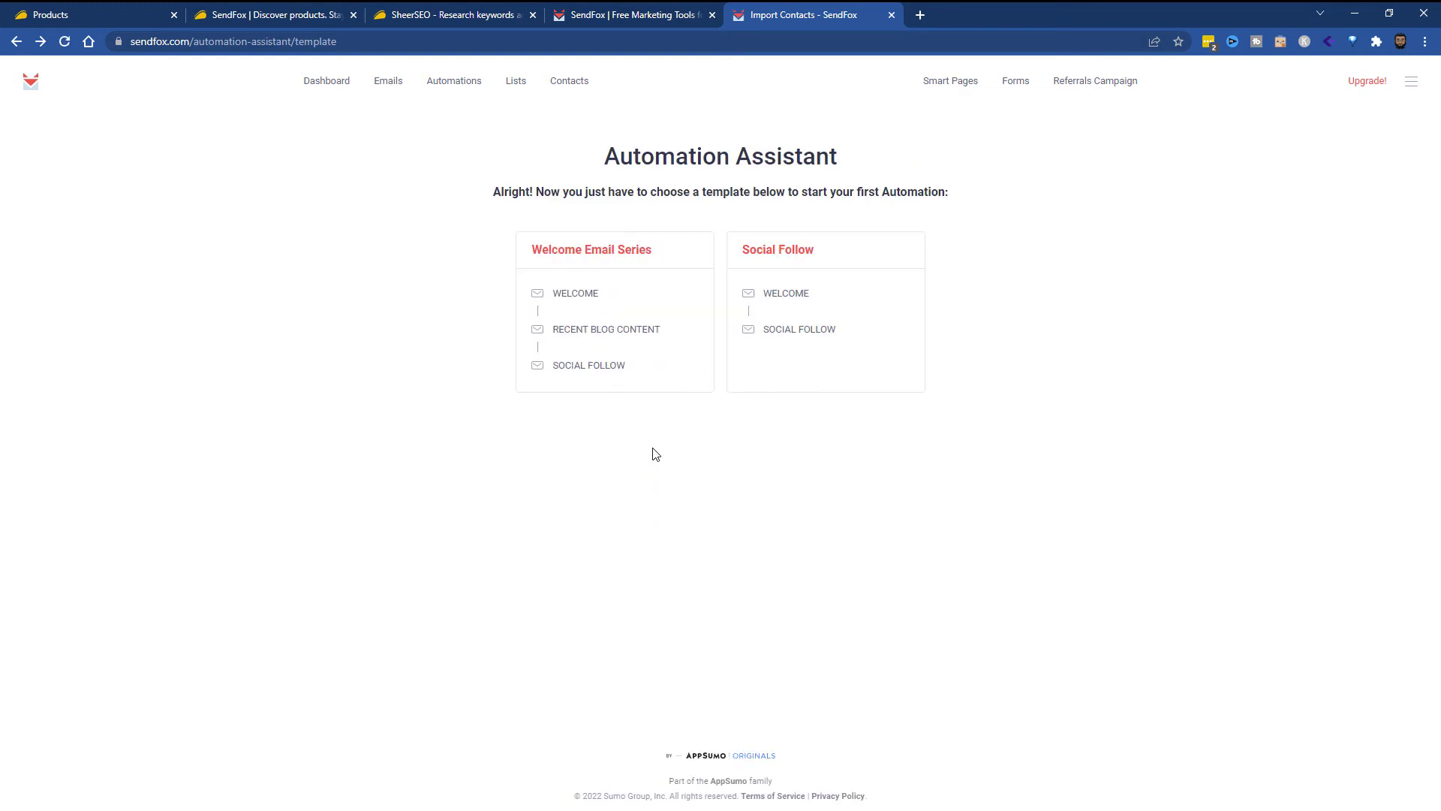
# Start a new automation series triggered by Landing Page Signups
pyautogui.click(471, 84)
pyautogui.click(673, 162)
pyautogui.click(576, 176)
pyautogui.click(720, 248)
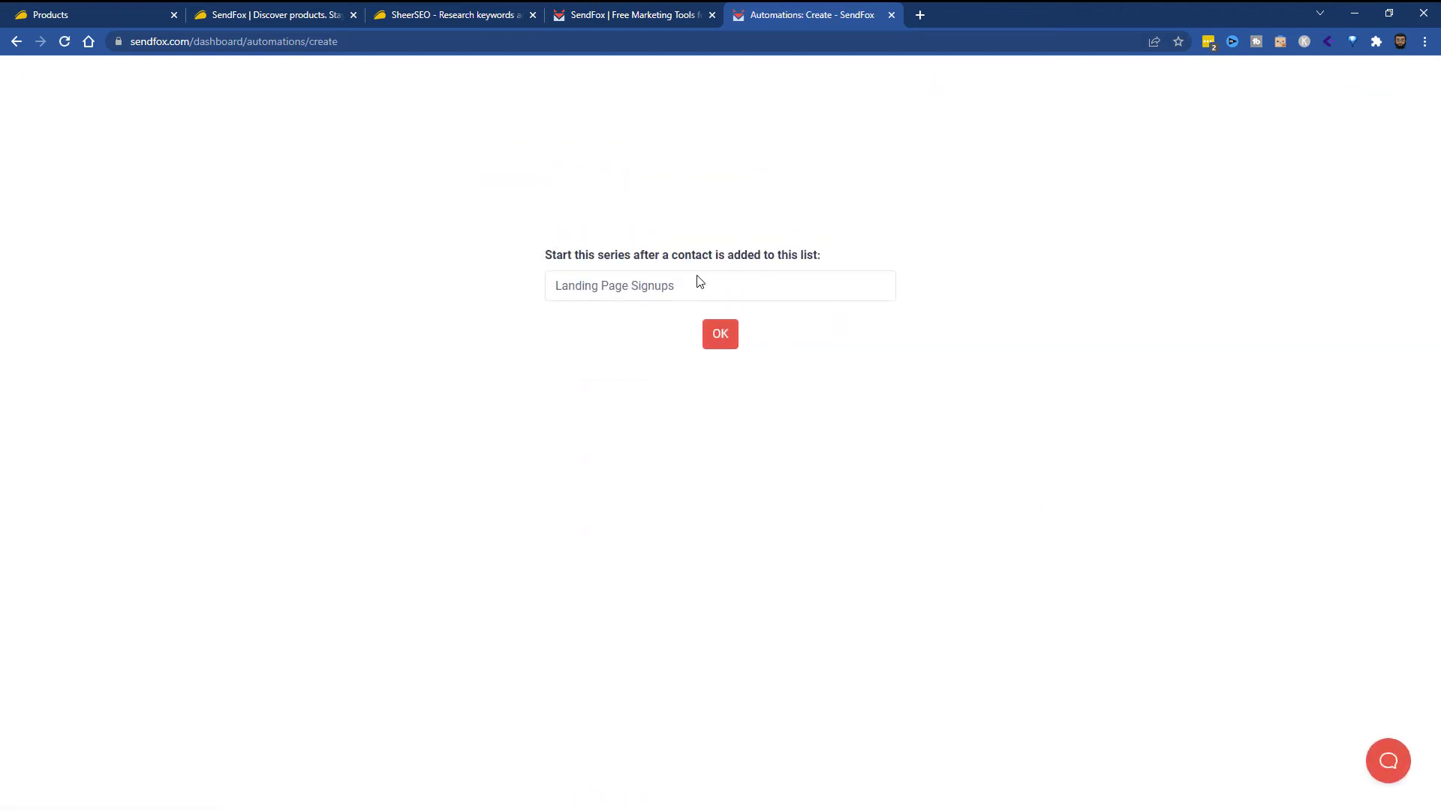
pyautogui.click(733, 342)
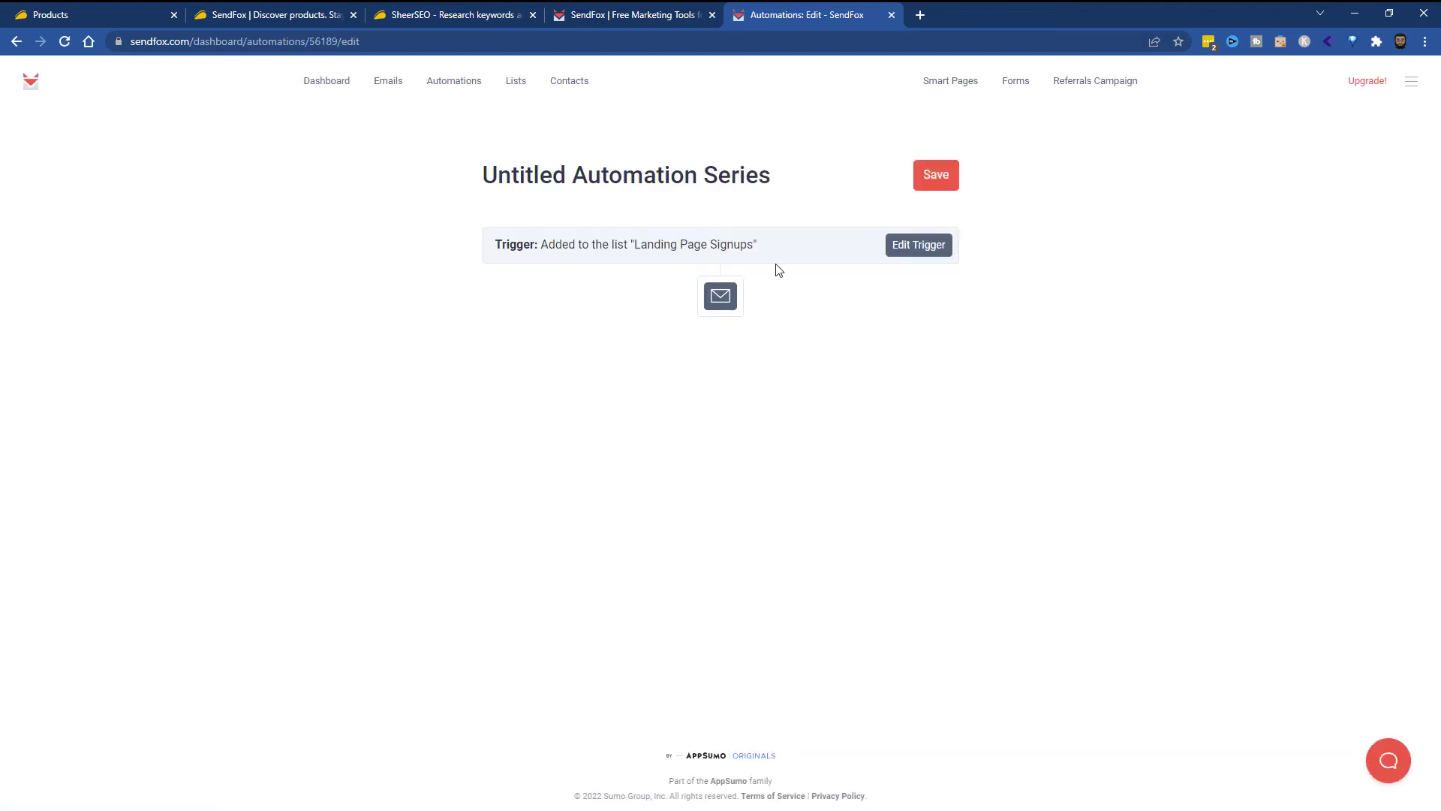
# Add a blank email step, keep active-subscribers-only sending on, and show its tags
pyautogui.click(721, 306)
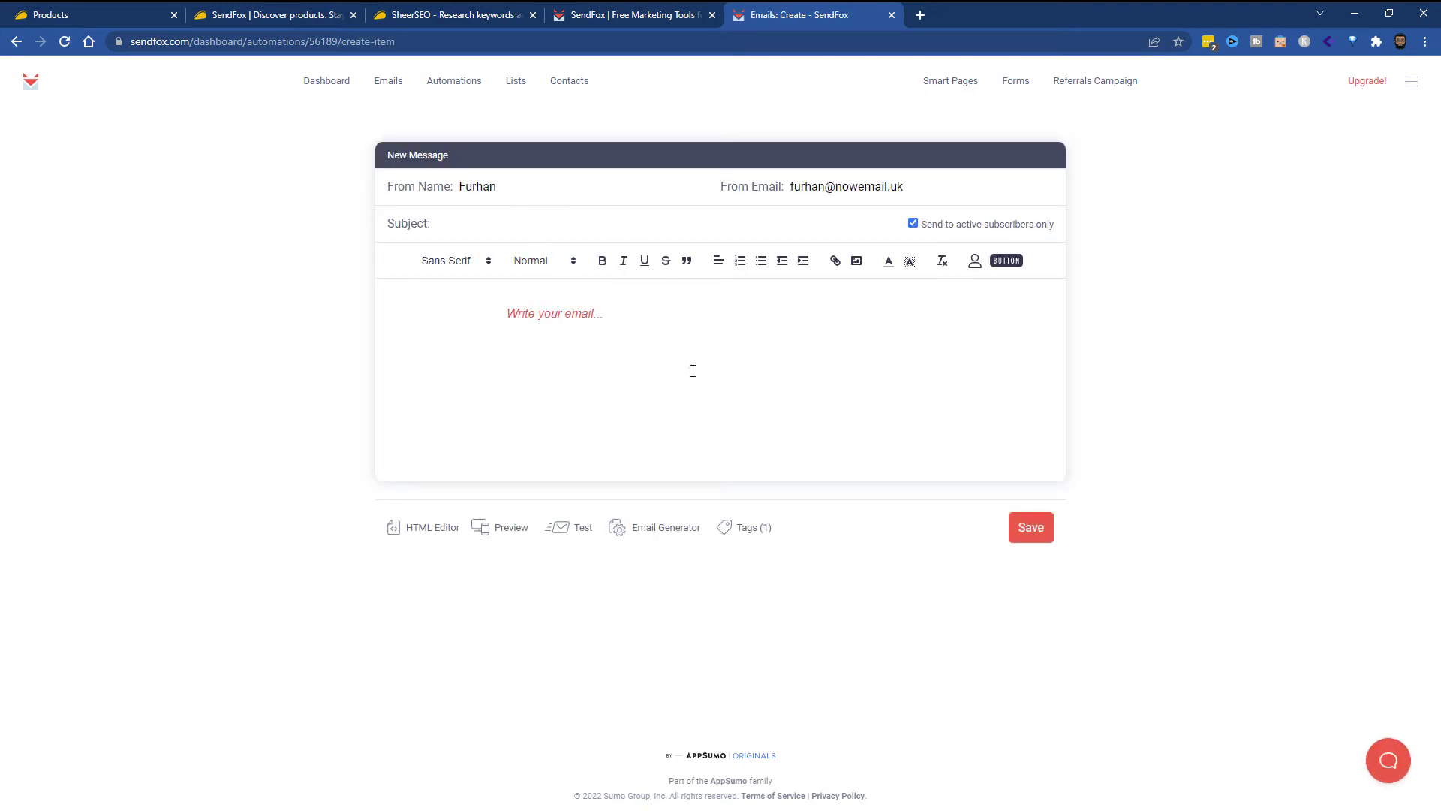
pyautogui.moveTo(927, 225); pyautogui.dragTo(1021, 231)
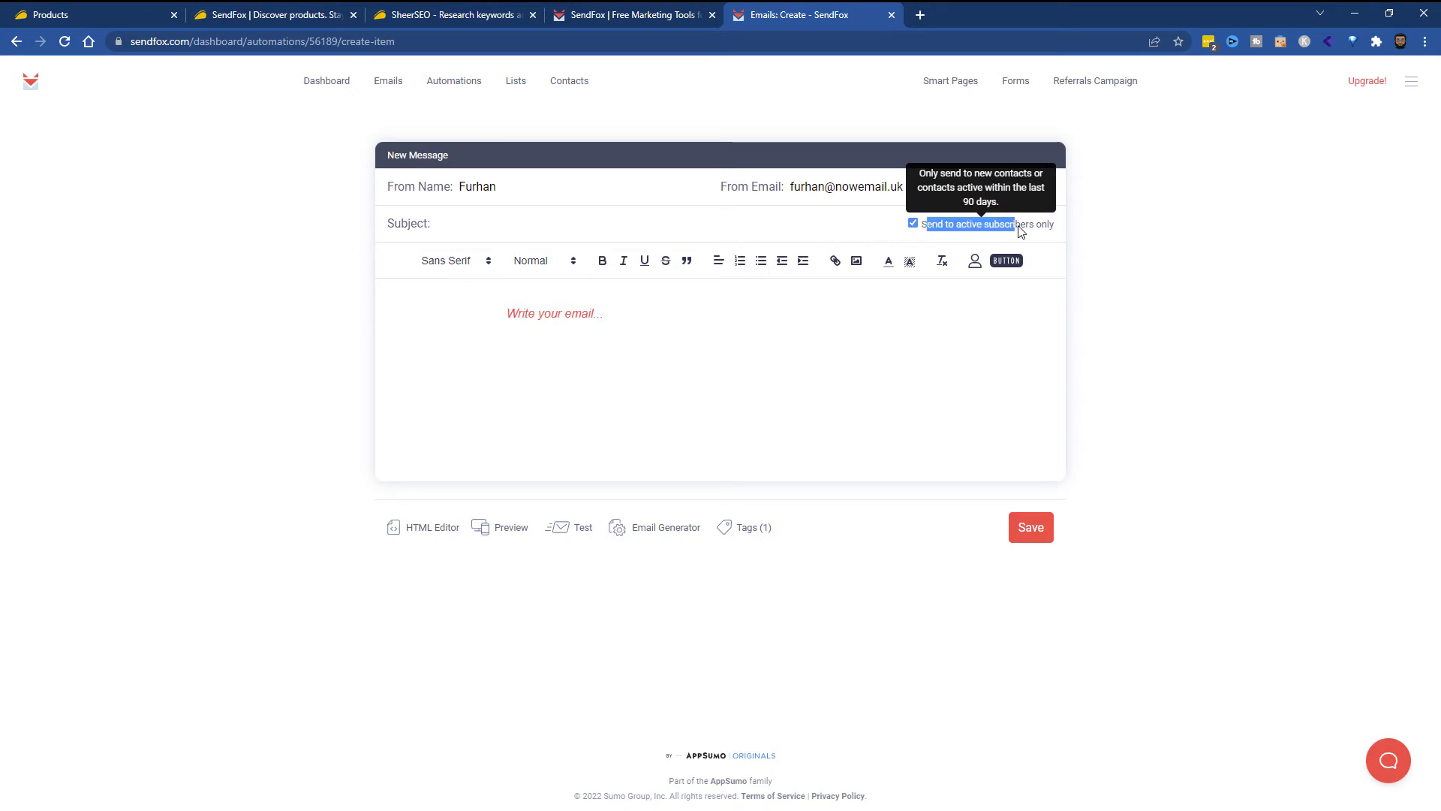
pyautogui.click(1041, 229)
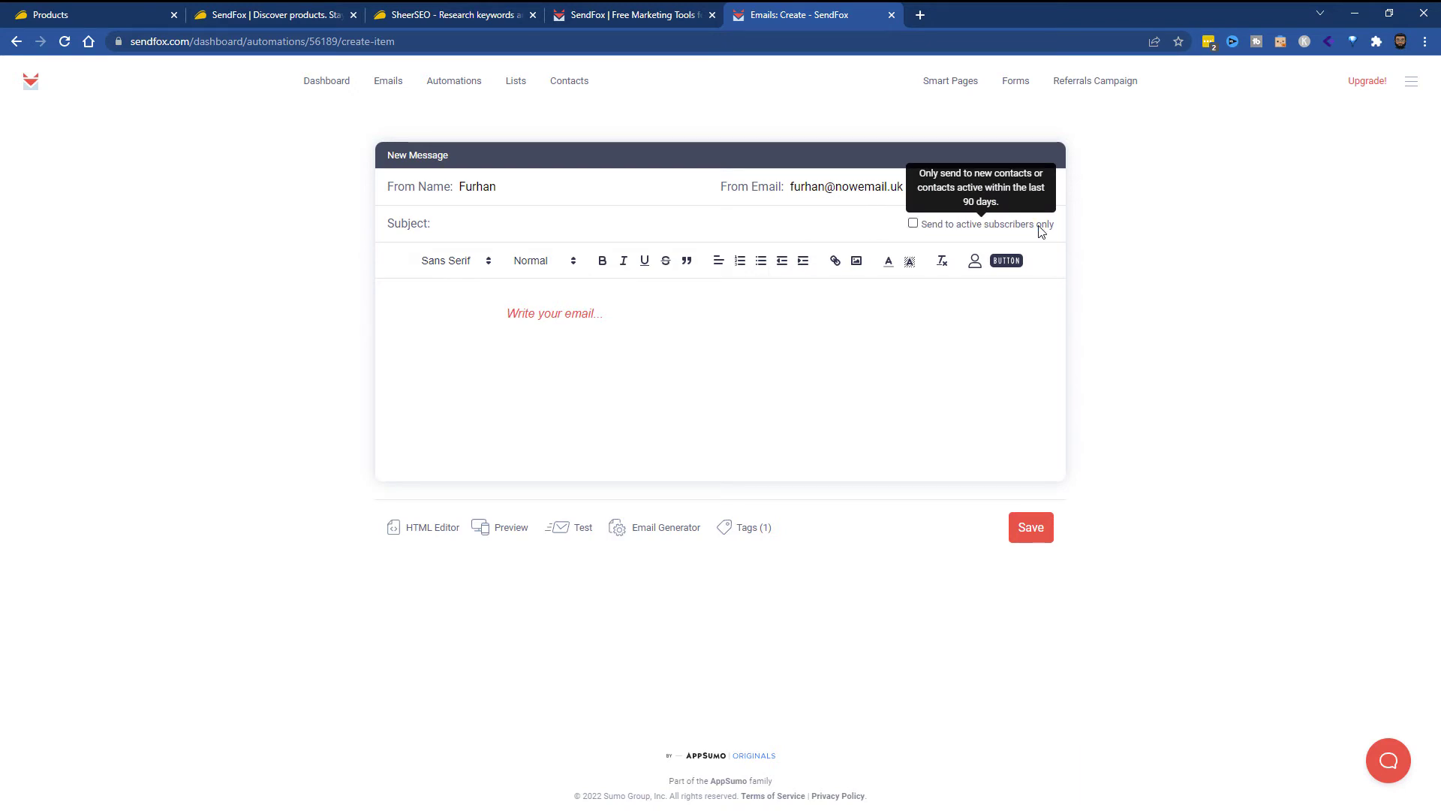
pyautogui.click(1040, 229)
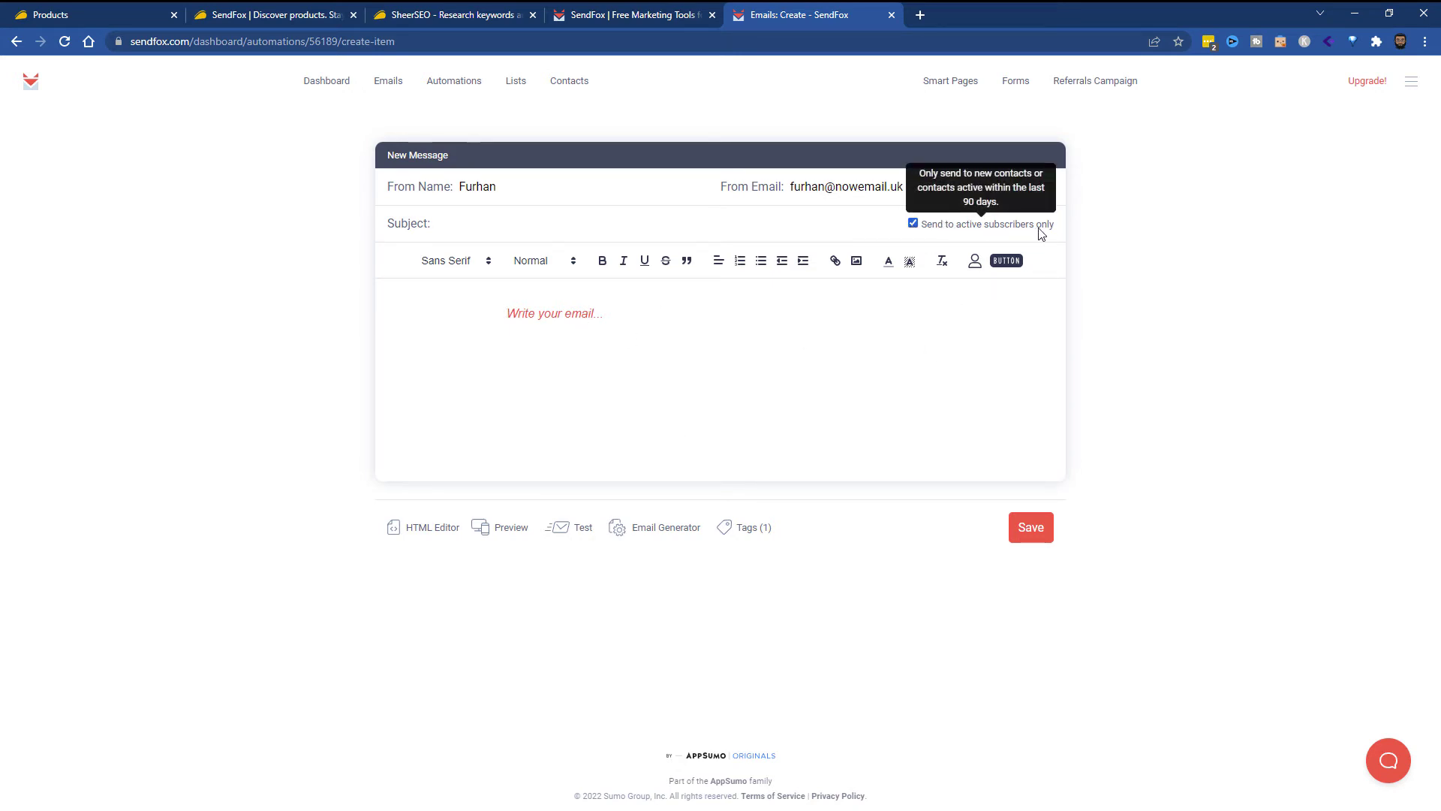
pyautogui.click(743, 528)
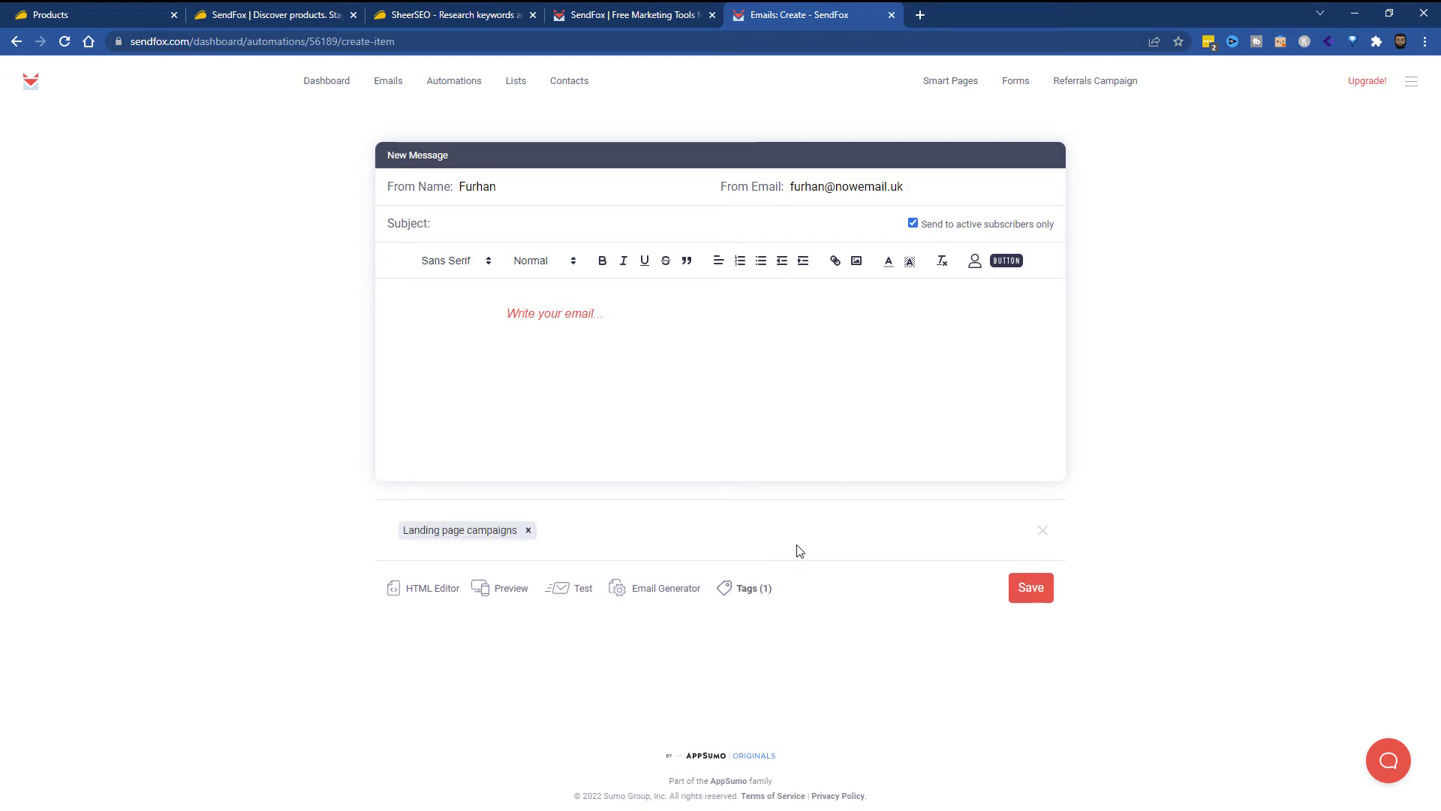
# In the Email Generator, select the YT Marketer Review article from the website feed
pyautogui.click(658, 593)
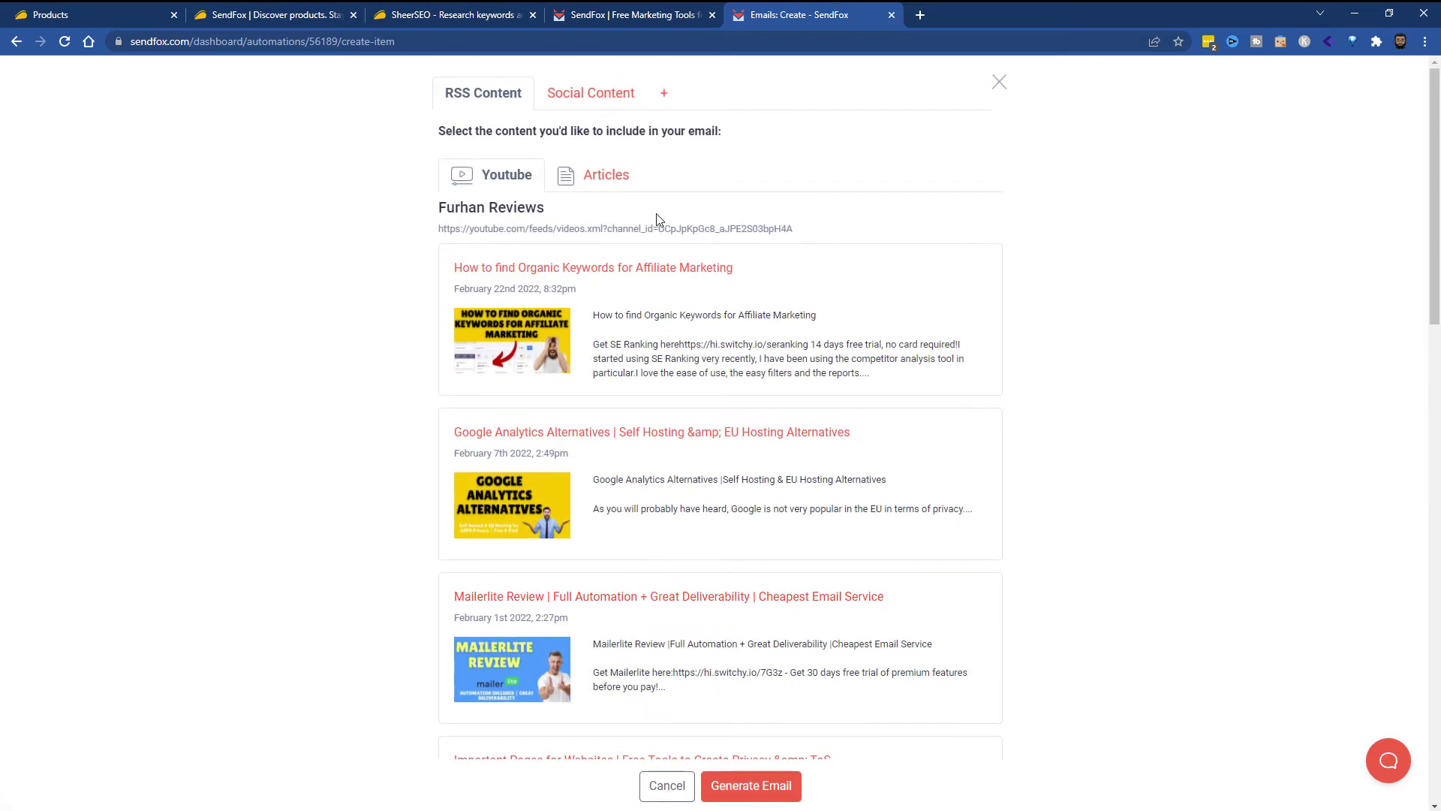
pyautogui.click(596, 180)
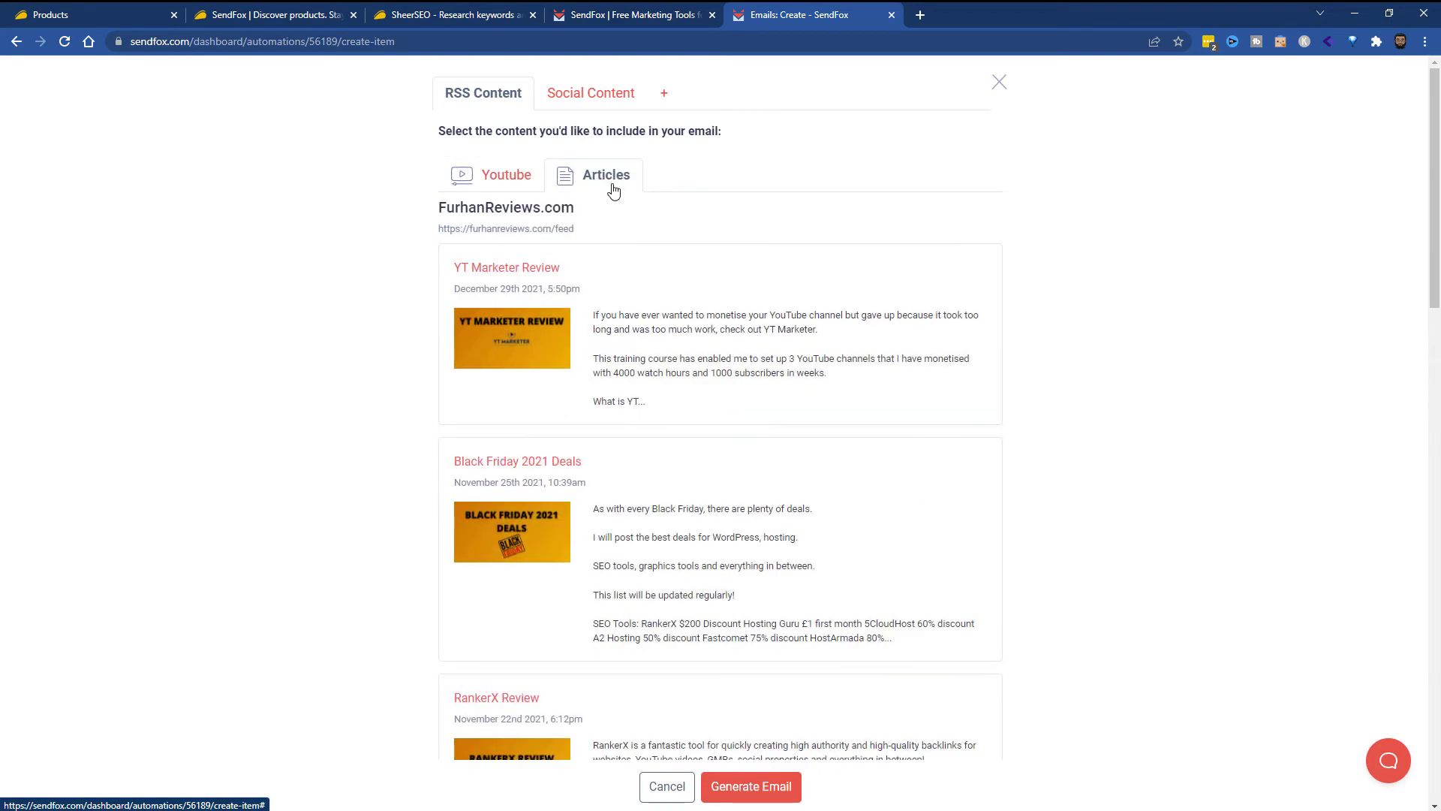
pyautogui.click(709, 340)
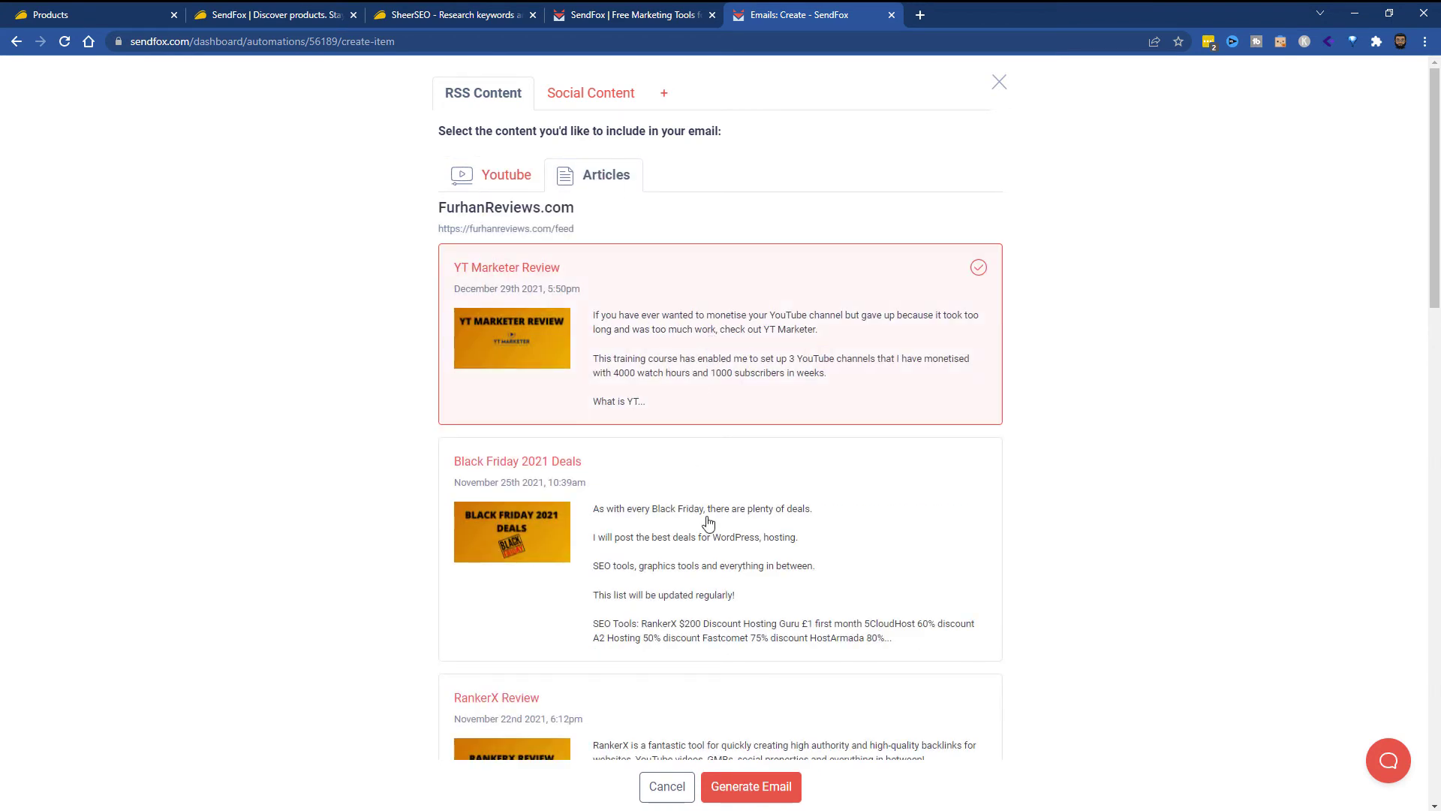
pyautogui.scroll(-1, 710, 523)
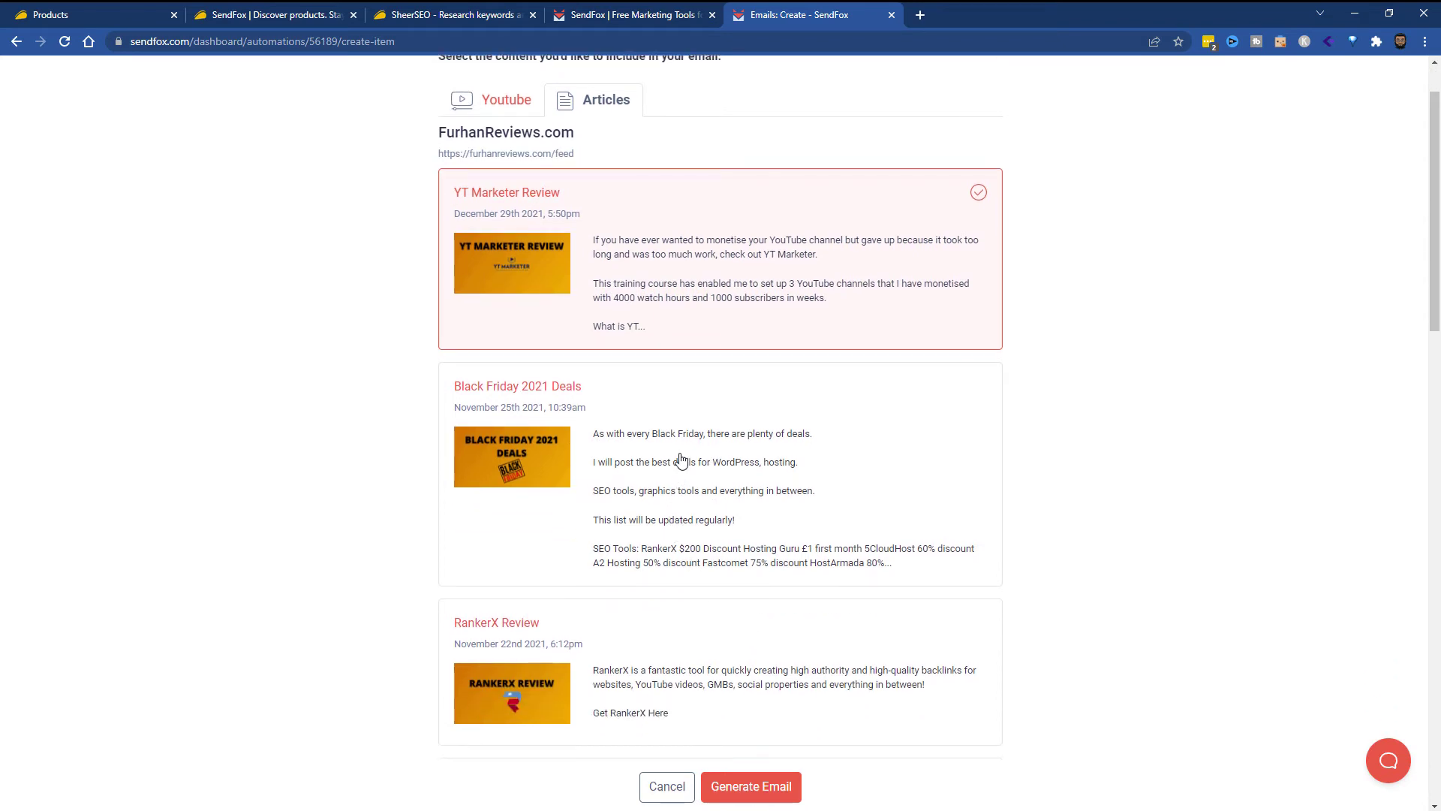
# Add the YT Marketer Review video and generate the email, replacing the editor's contents
pyautogui.click(495, 111)
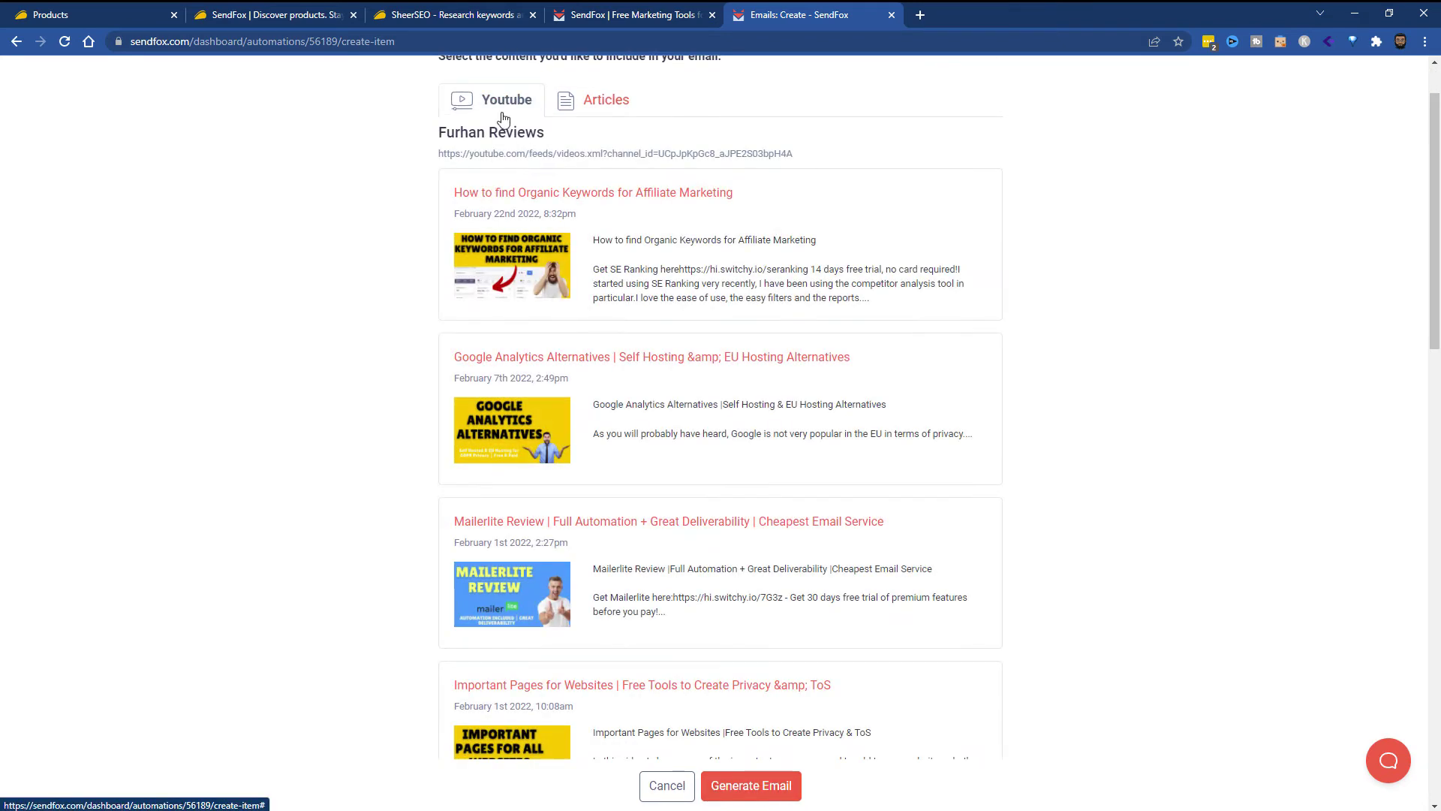
pyautogui.scroll(-2, 654, 413)
pyautogui.scroll(-3, 661, 416)
pyautogui.scroll(-2, 666, 419)
pyautogui.scroll(-4, 668, 420)
pyautogui.scroll(-3, 668, 421)
pyautogui.click(711, 247)
pyautogui.click(793, 794)
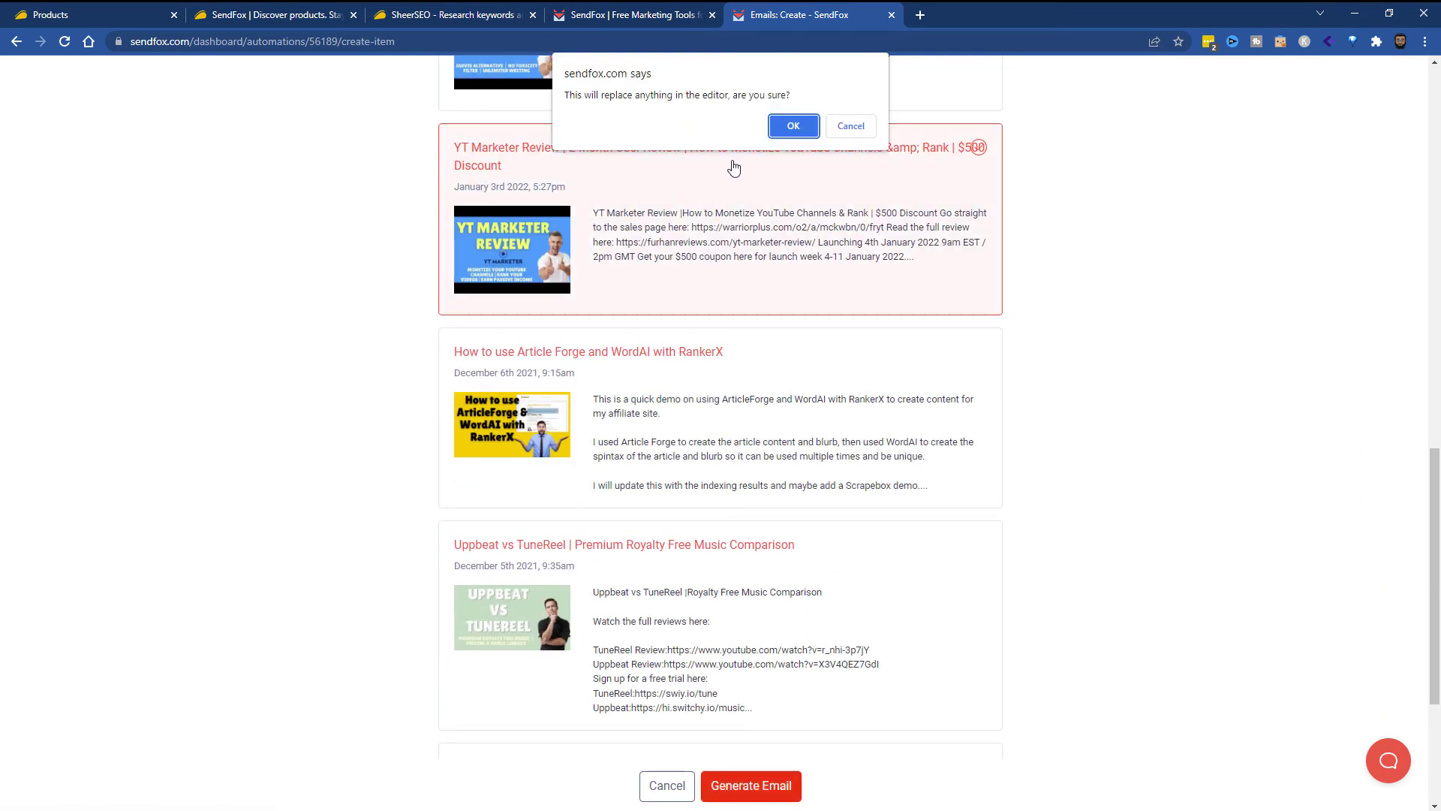
pyautogui.click(794, 126)
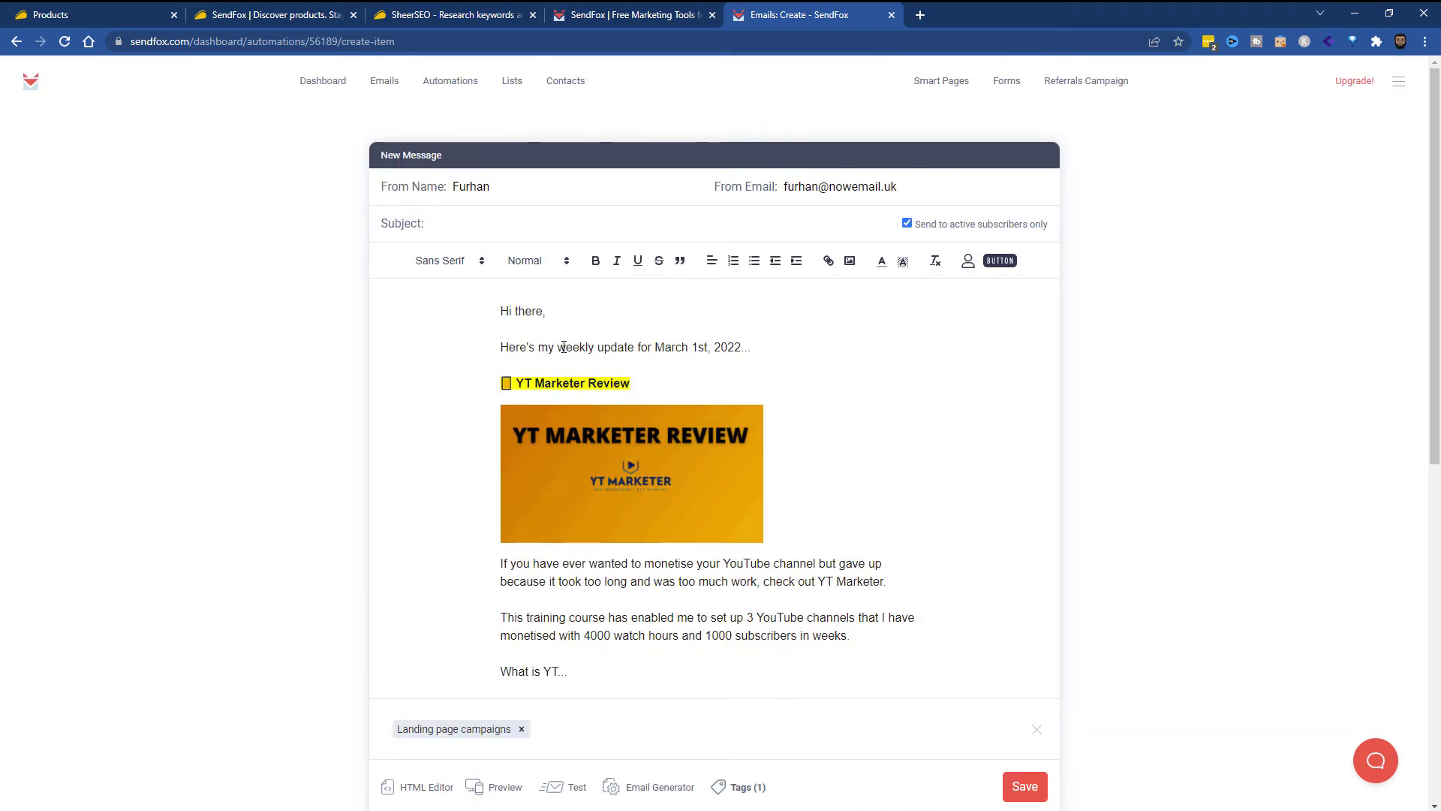
# Scroll through the generated email, then open Lists showing My First List and Landing Page Signups
pyautogui.scroll(-1, 593, 348)
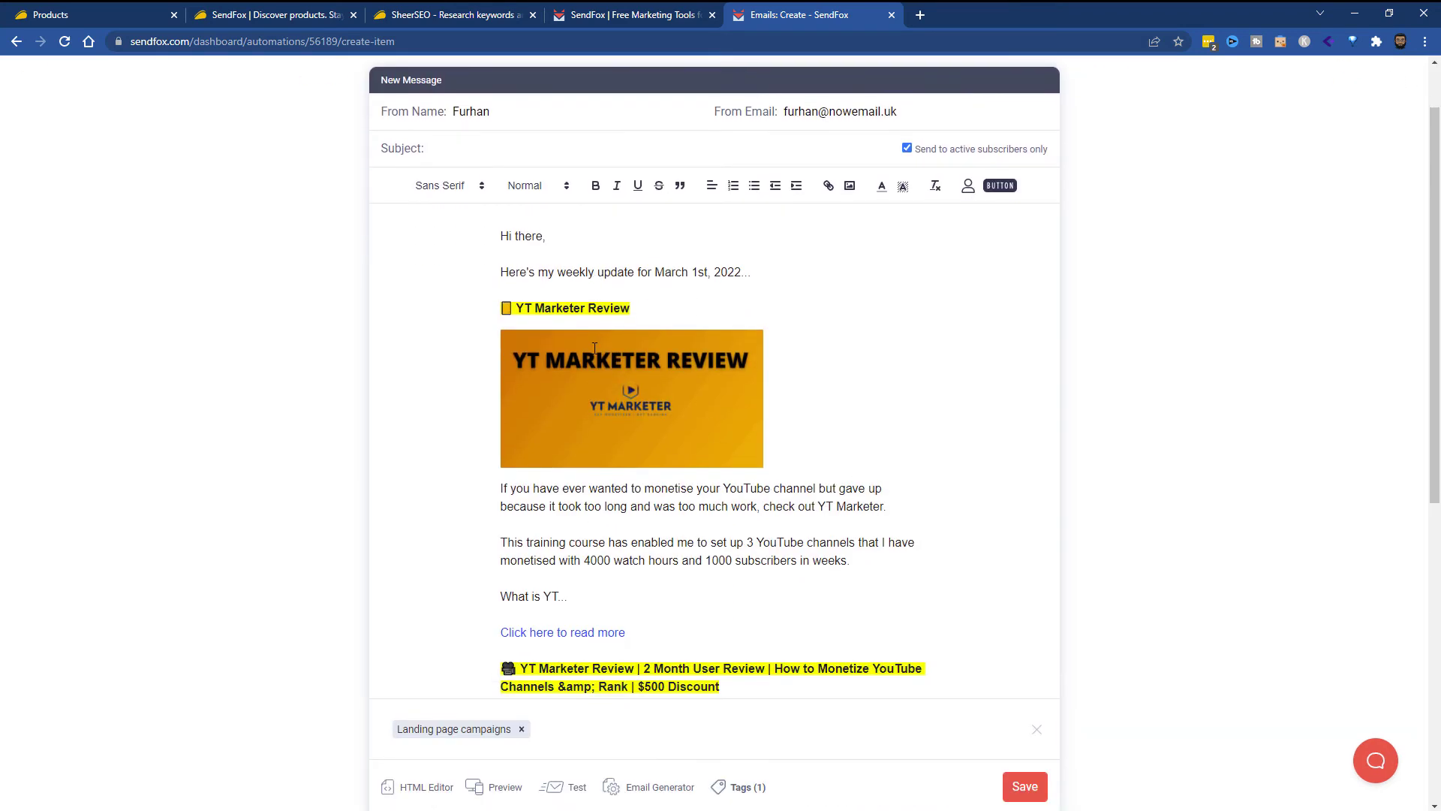
pyautogui.scroll(-2, 592, 345)
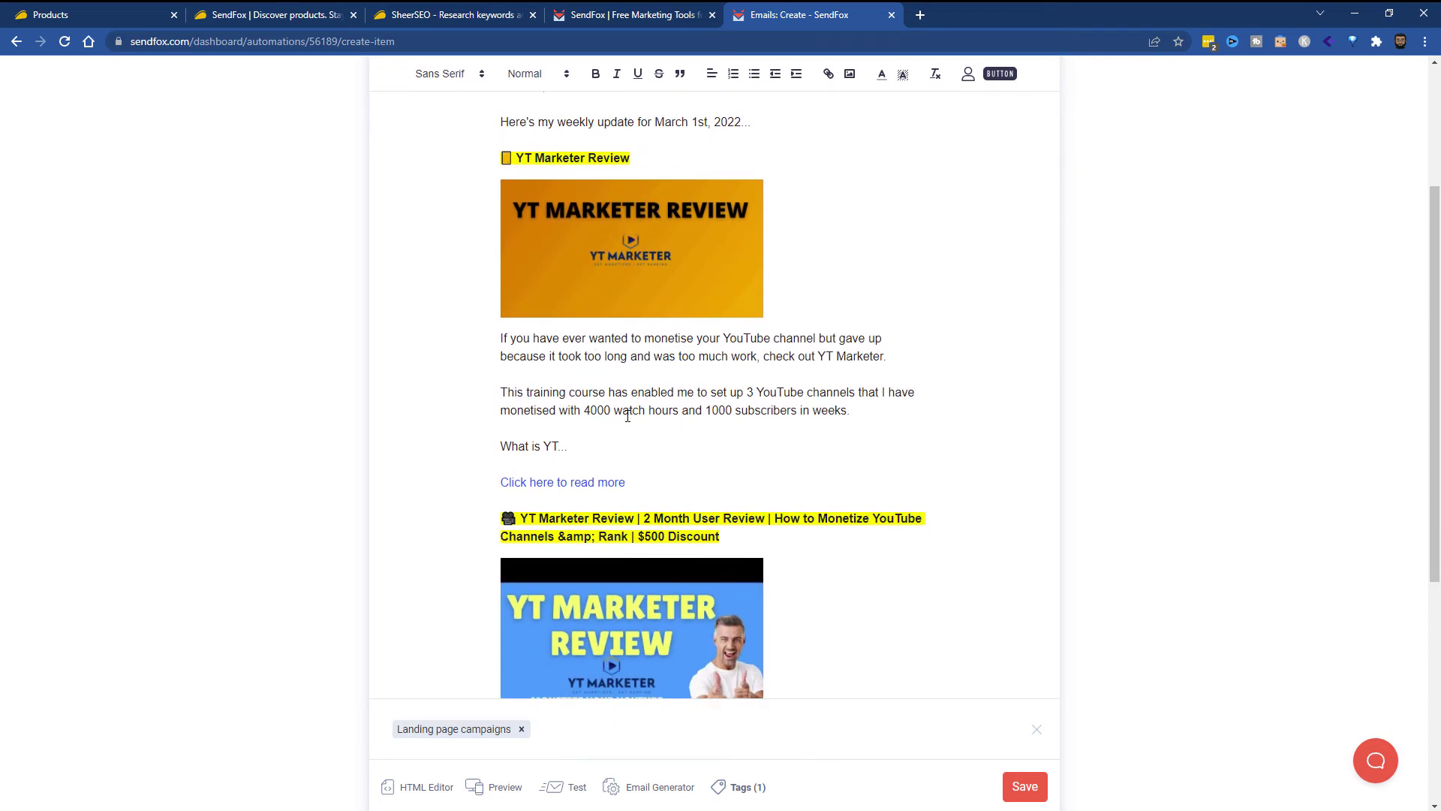
pyautogui.scroll(-3, 620, 423)
pyautogui.scroll(-1, 601, 390)
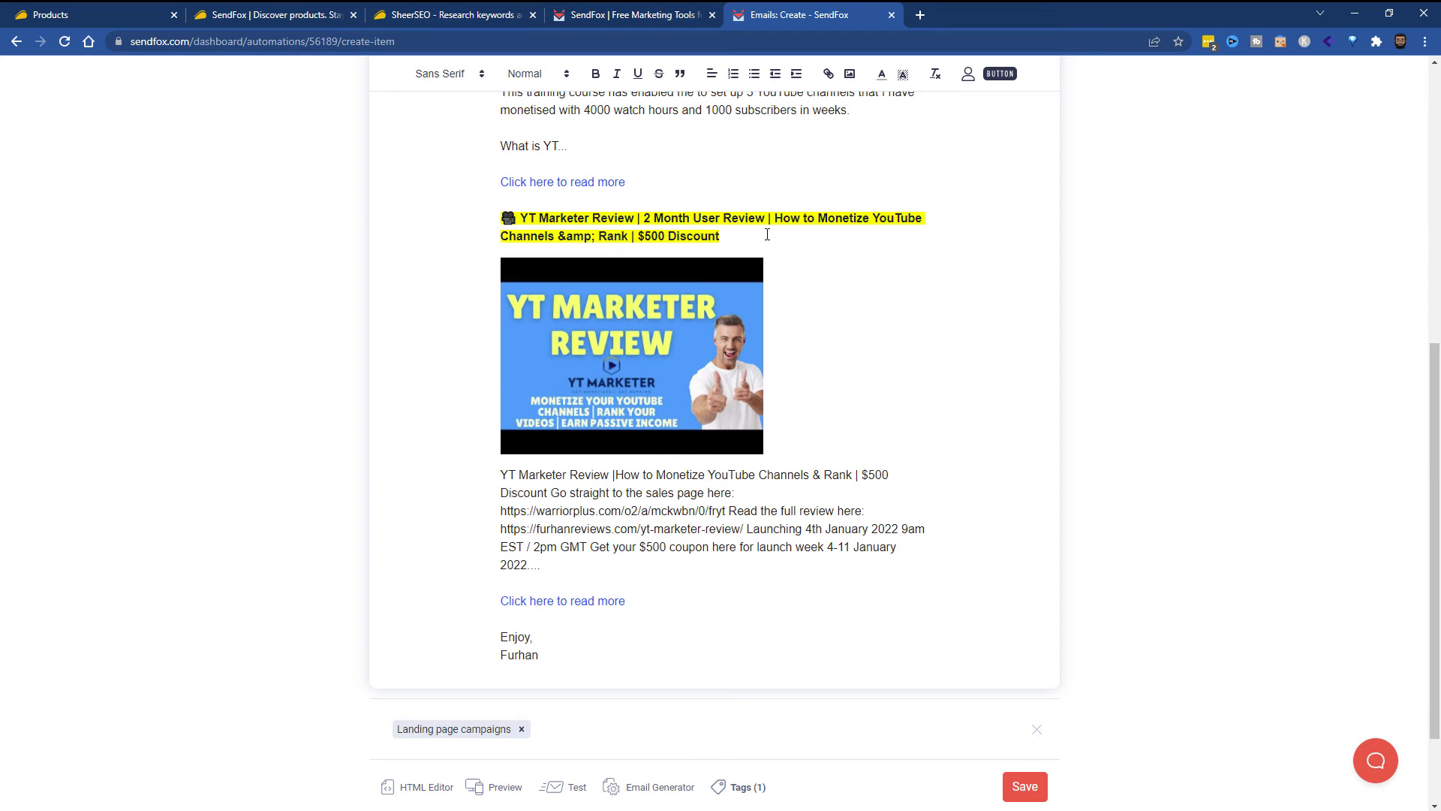
pyautogui.scroll(-2, 824, 578)
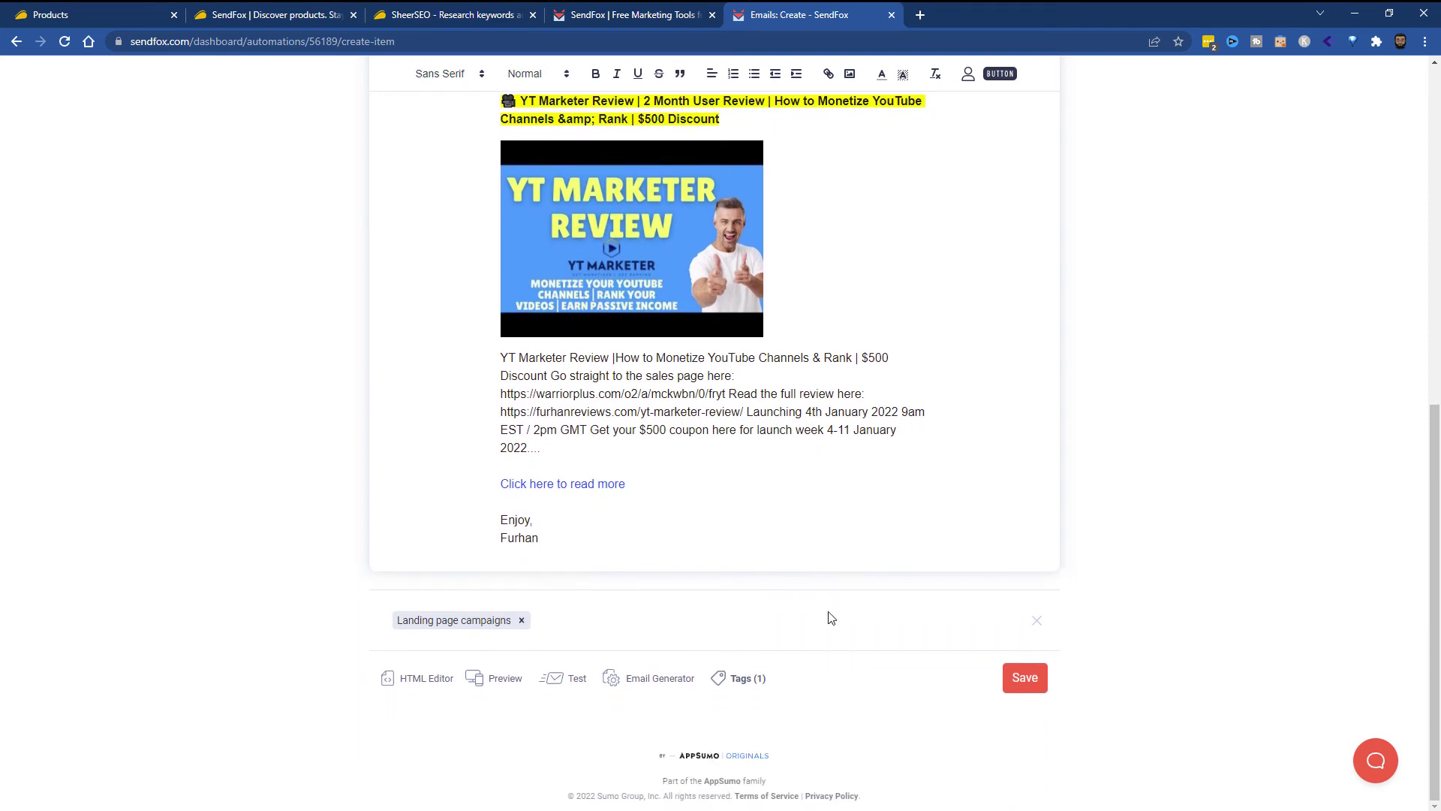
pyautogui.scroll(10, 830, 611)
pyautogui.scroll(3, 1276, 593)
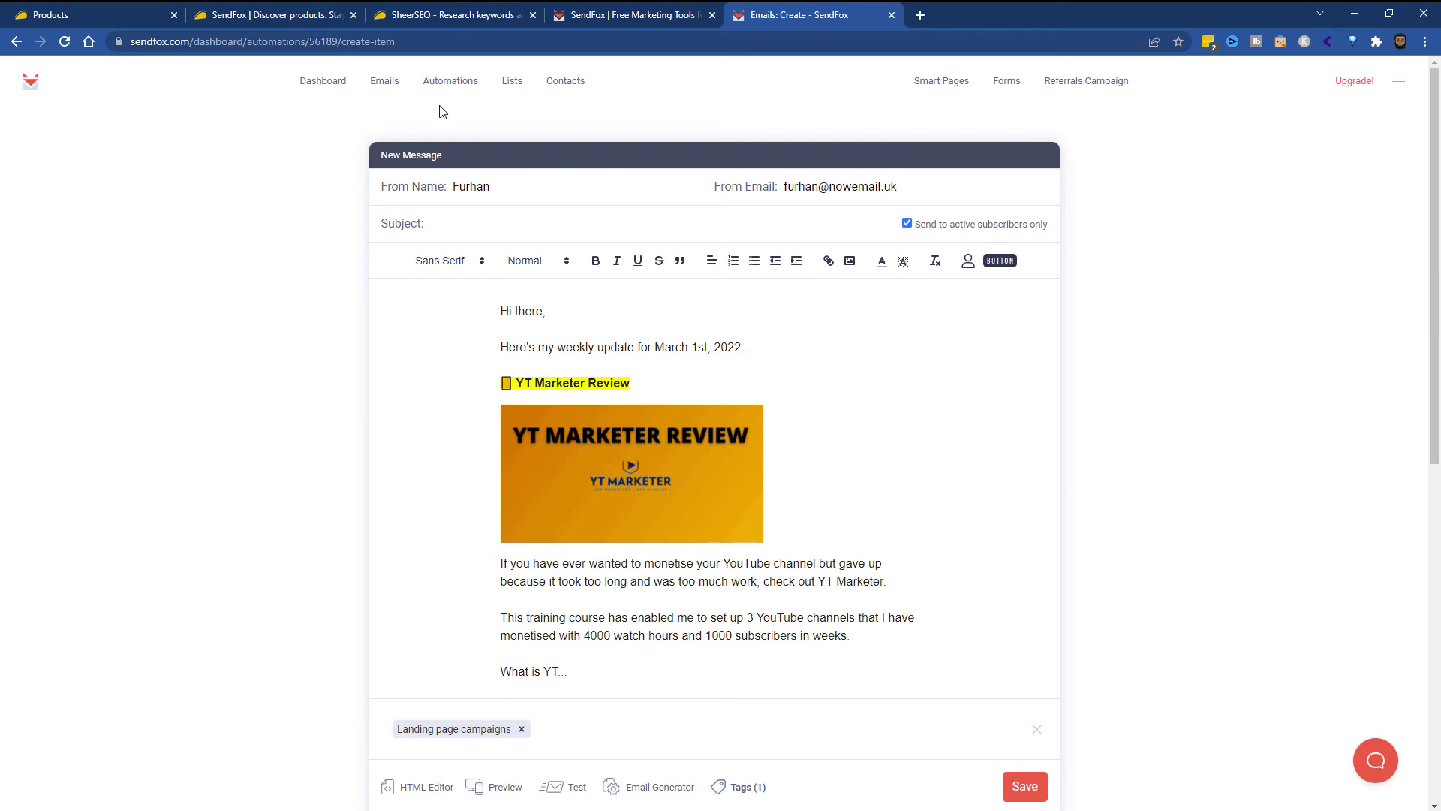
pyautogui.click(515, 83)
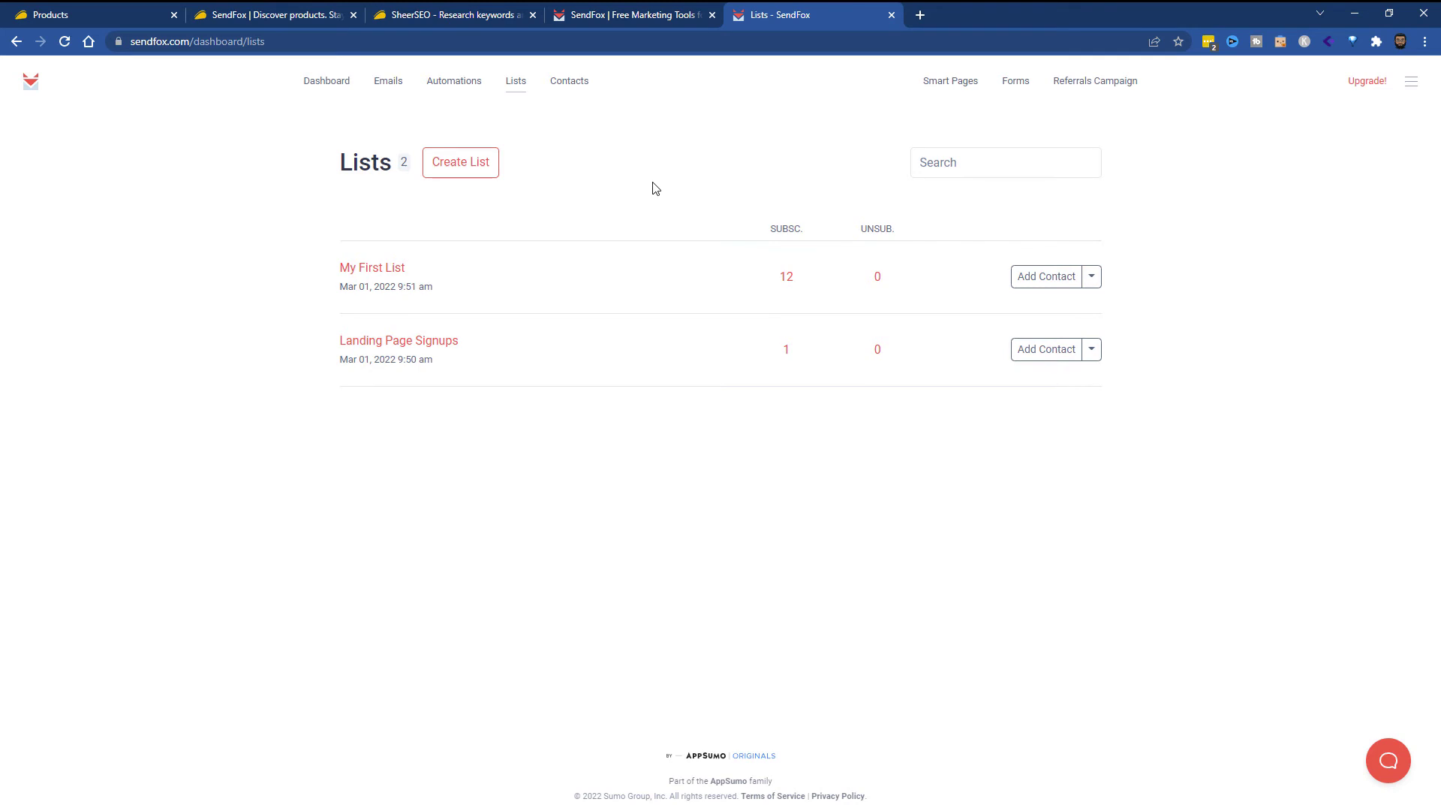
# Pass through Contacts and Lists to Smart Pages, then show the 'Get my BEST updates' page's Promote actions
pyautogui.click(579, 84)
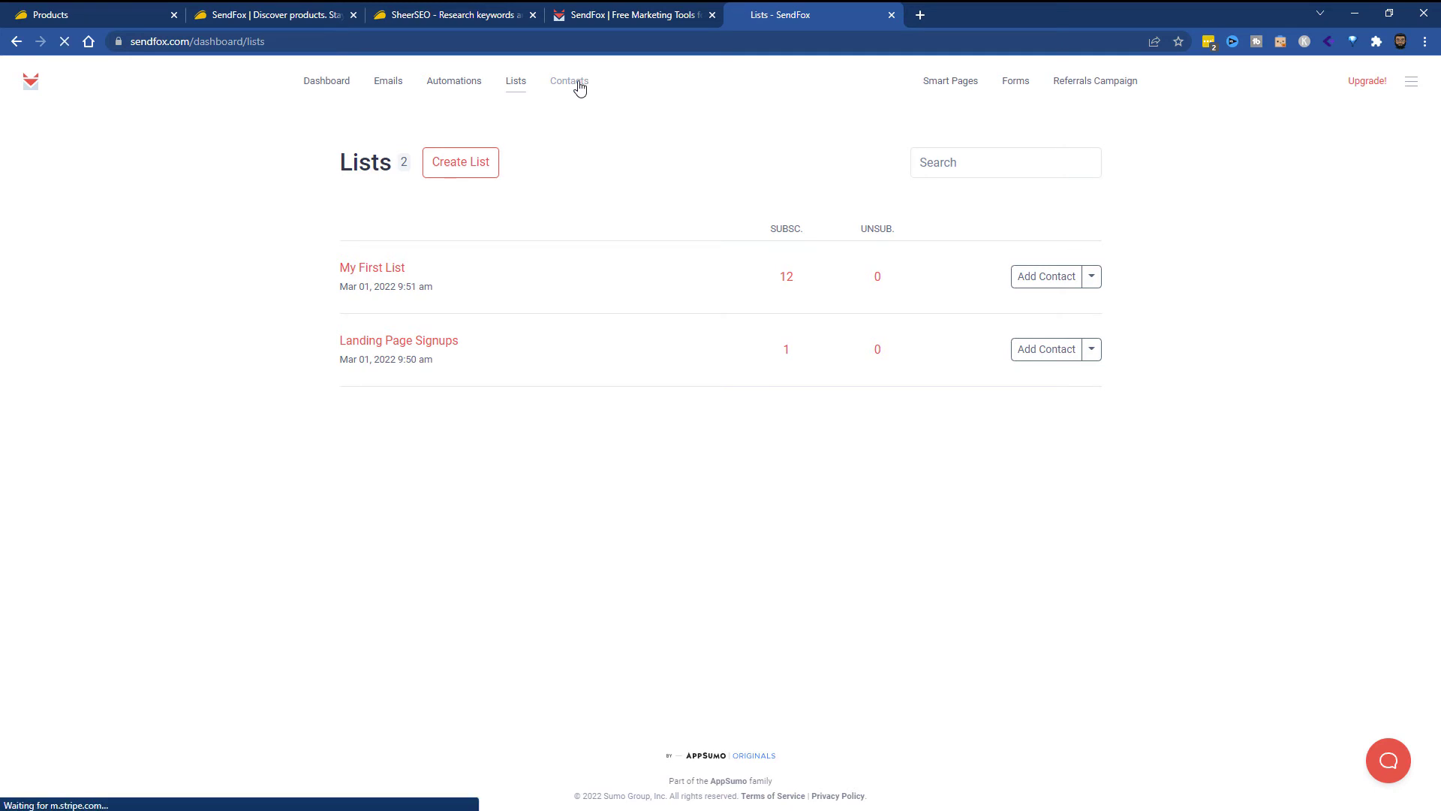
pyautogui.click(511, 87)
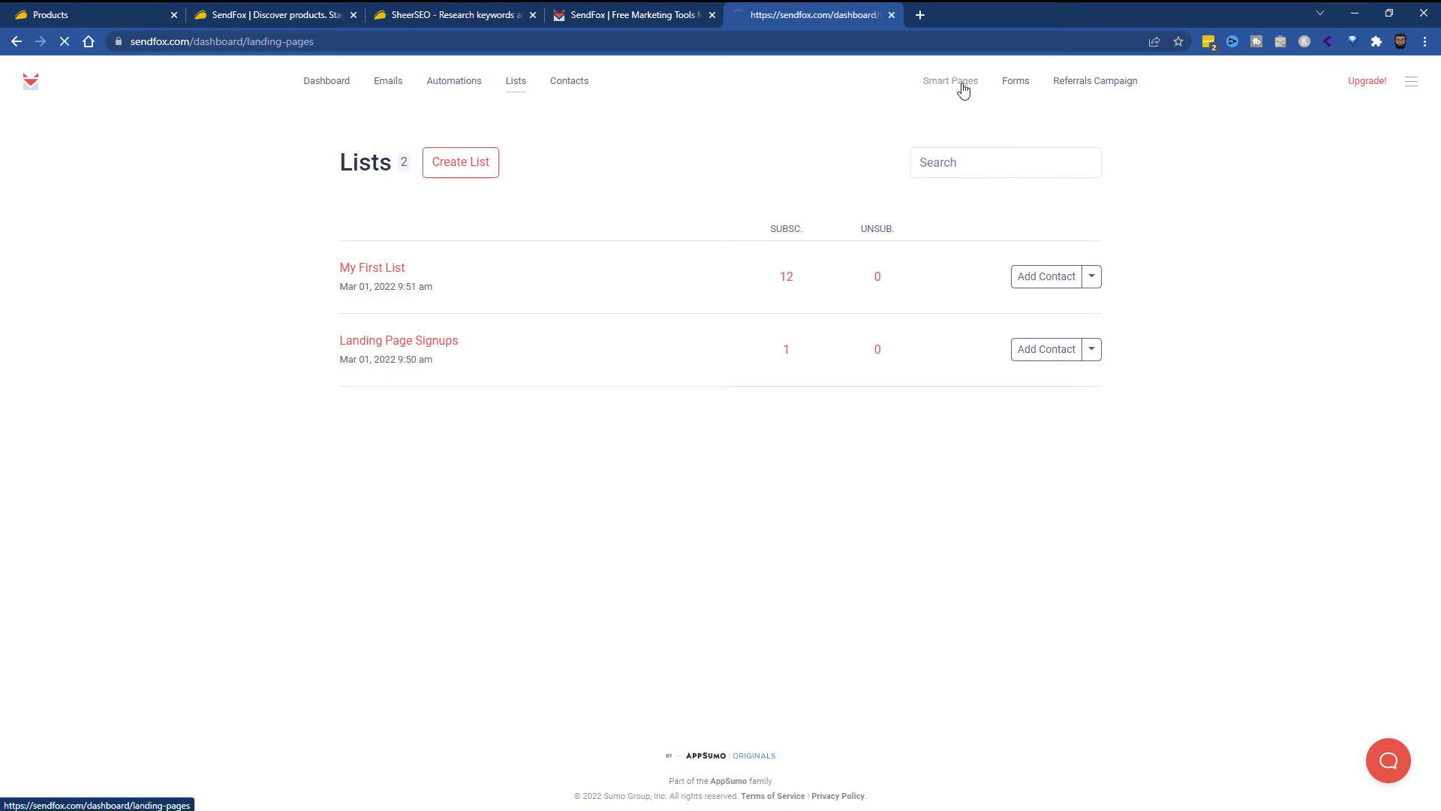
pyautogui.click(964, 90)
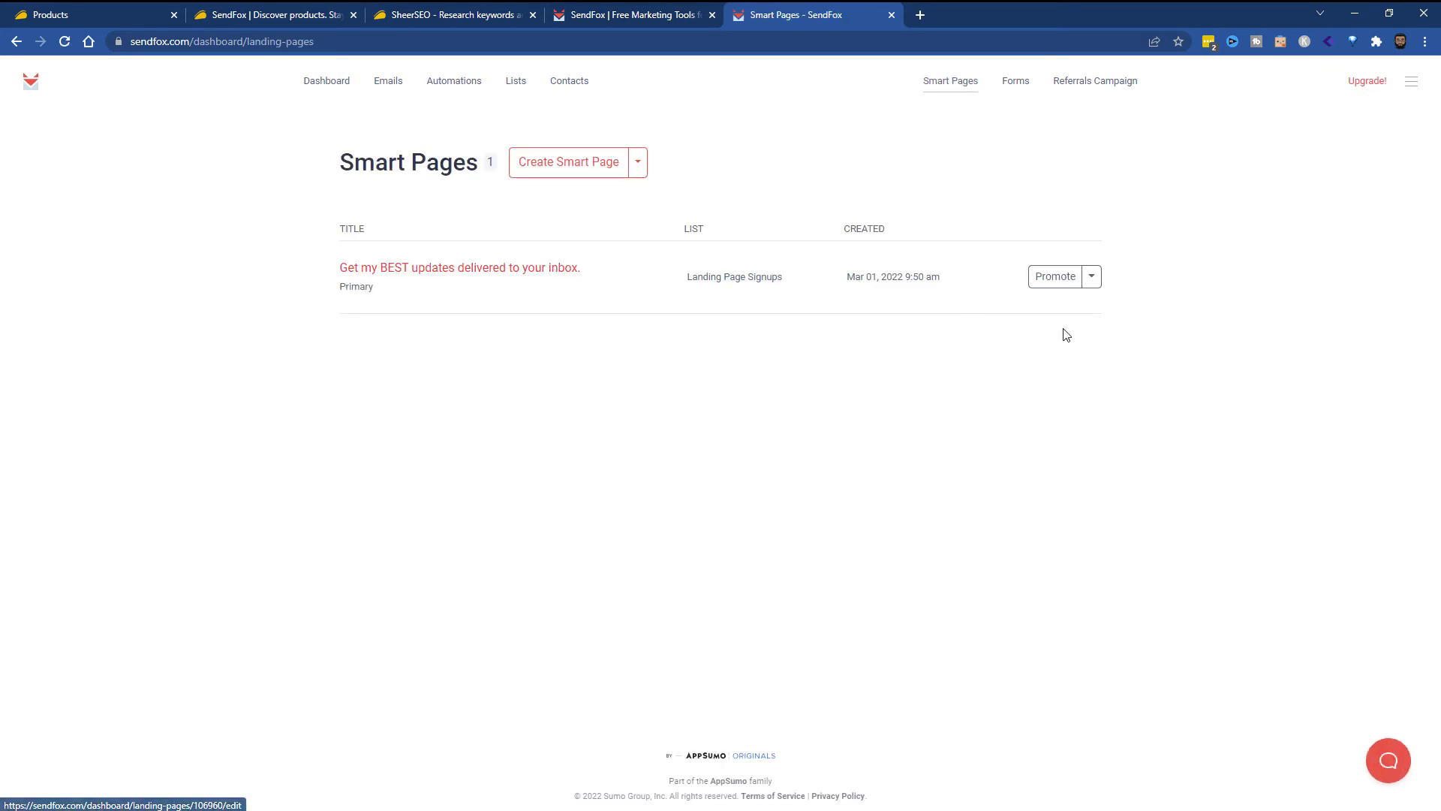
pyautogui.click(1092, 278)
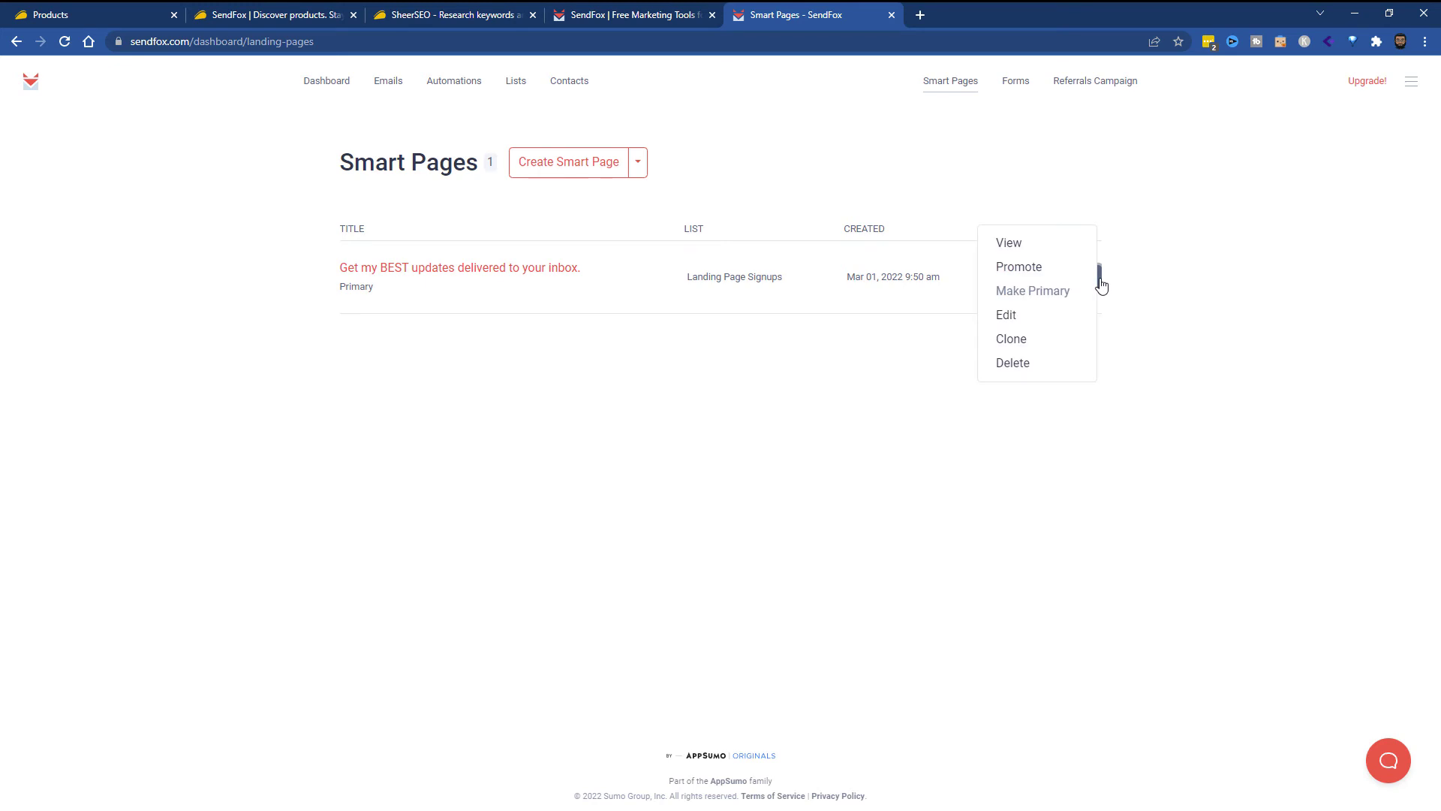
pyautogui.click(1047, 245)
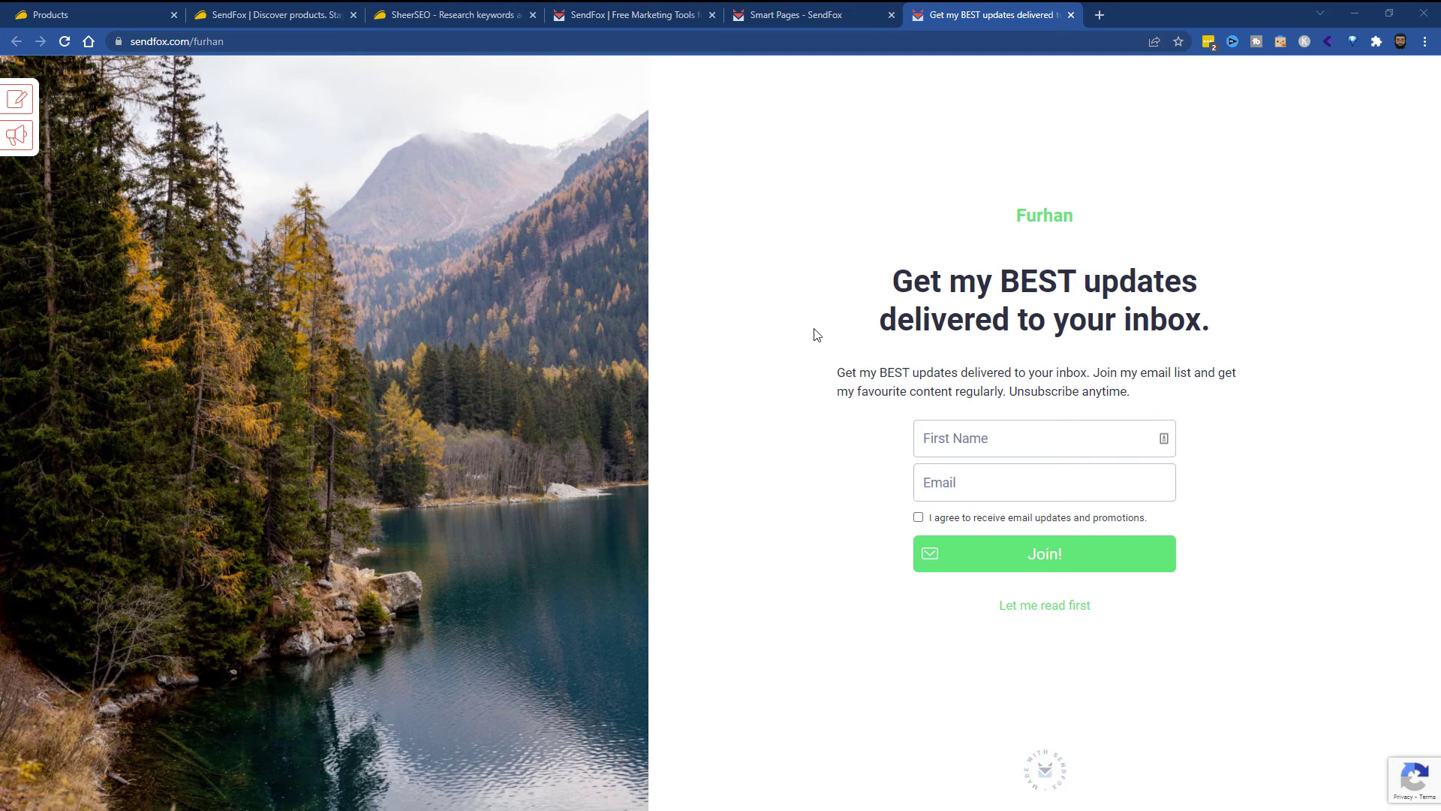
# Close the live preview and open the 'Get my BEST updates' page in the Smart Page Editor
pyautogui.click(1070, 15)
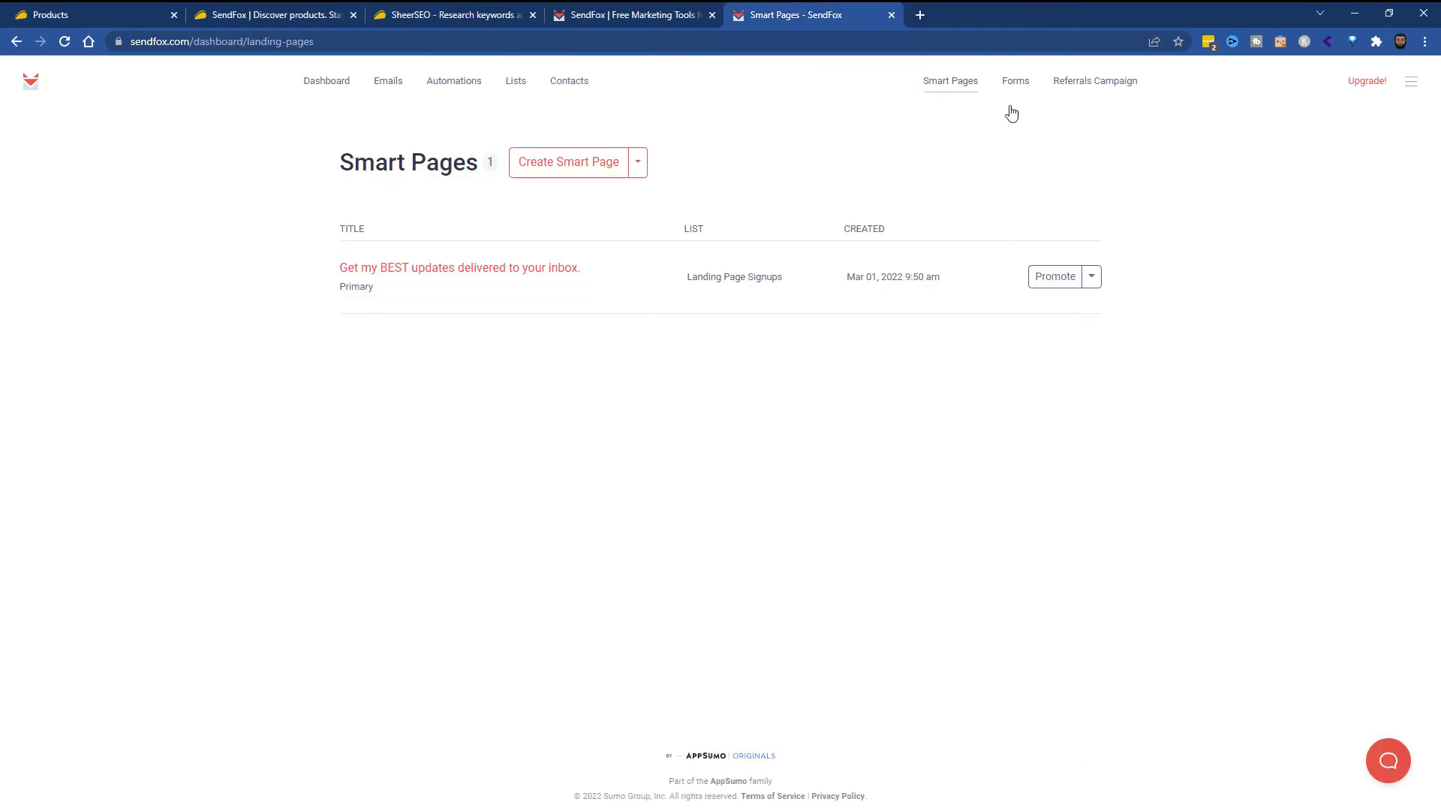
pyautogui.click(1099, 281)
pyautogui.click(1047, 321)
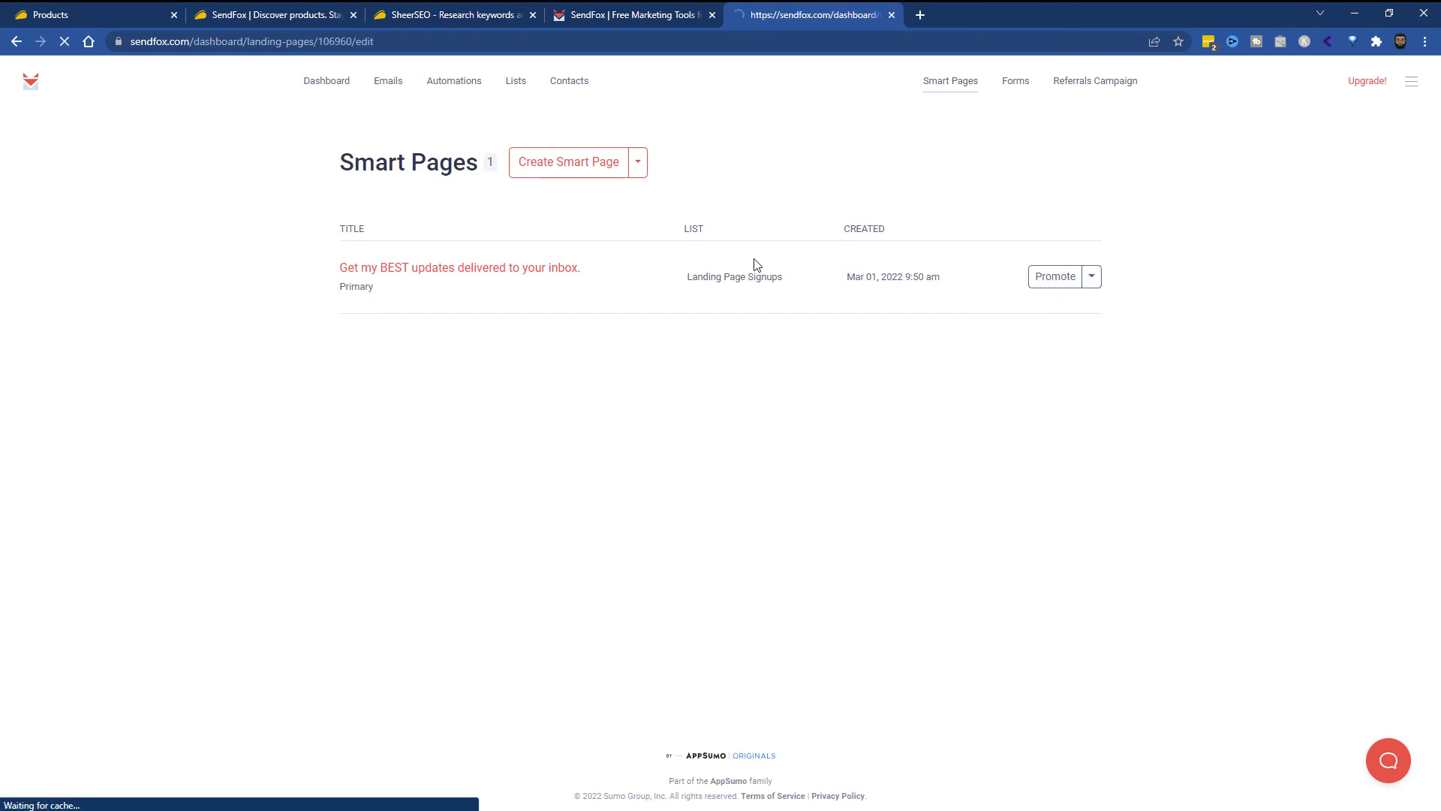
pyautogui.moveTo(739, 260); pyautogui.dragTo(481, 262)
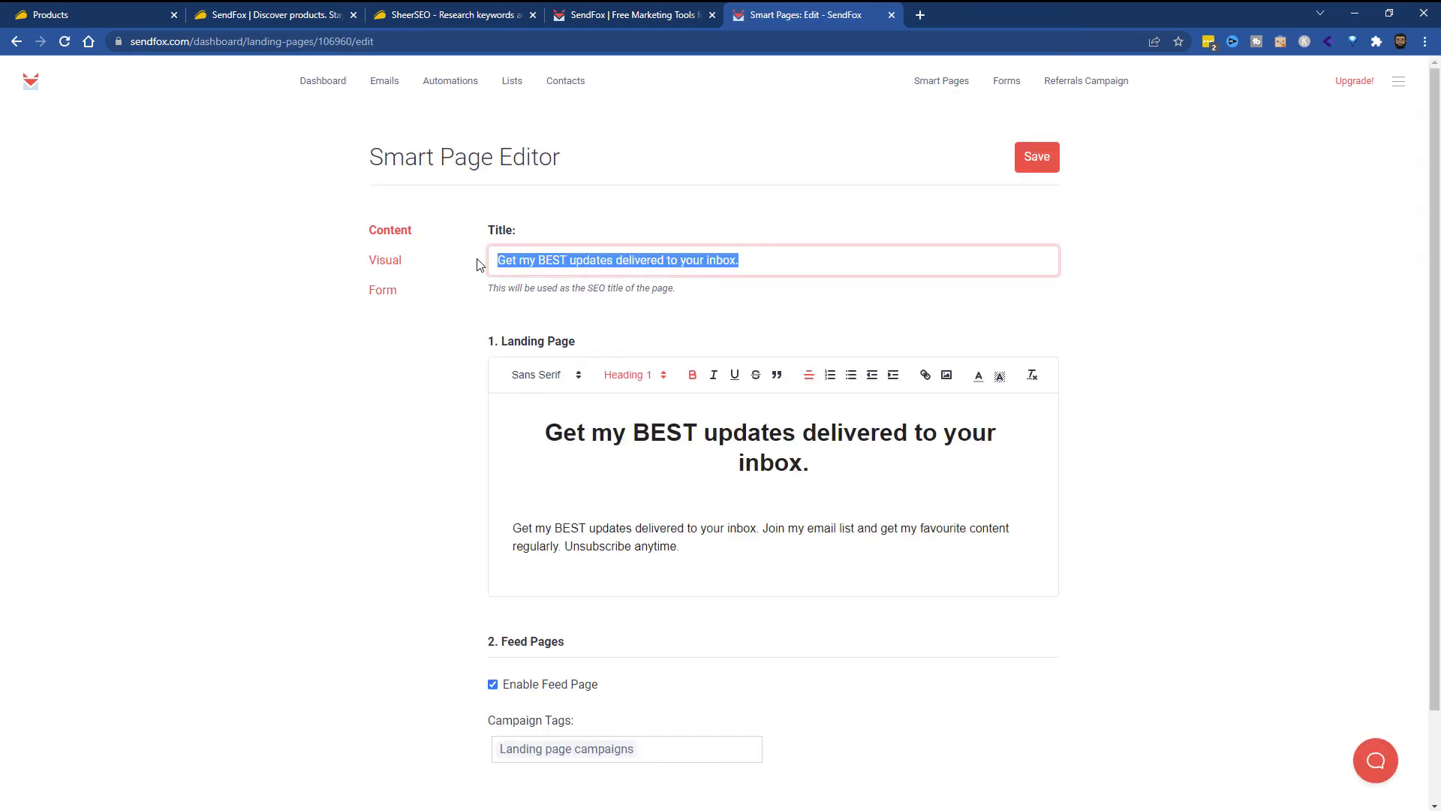
pyautogui.scroll(-1, 720, 439)
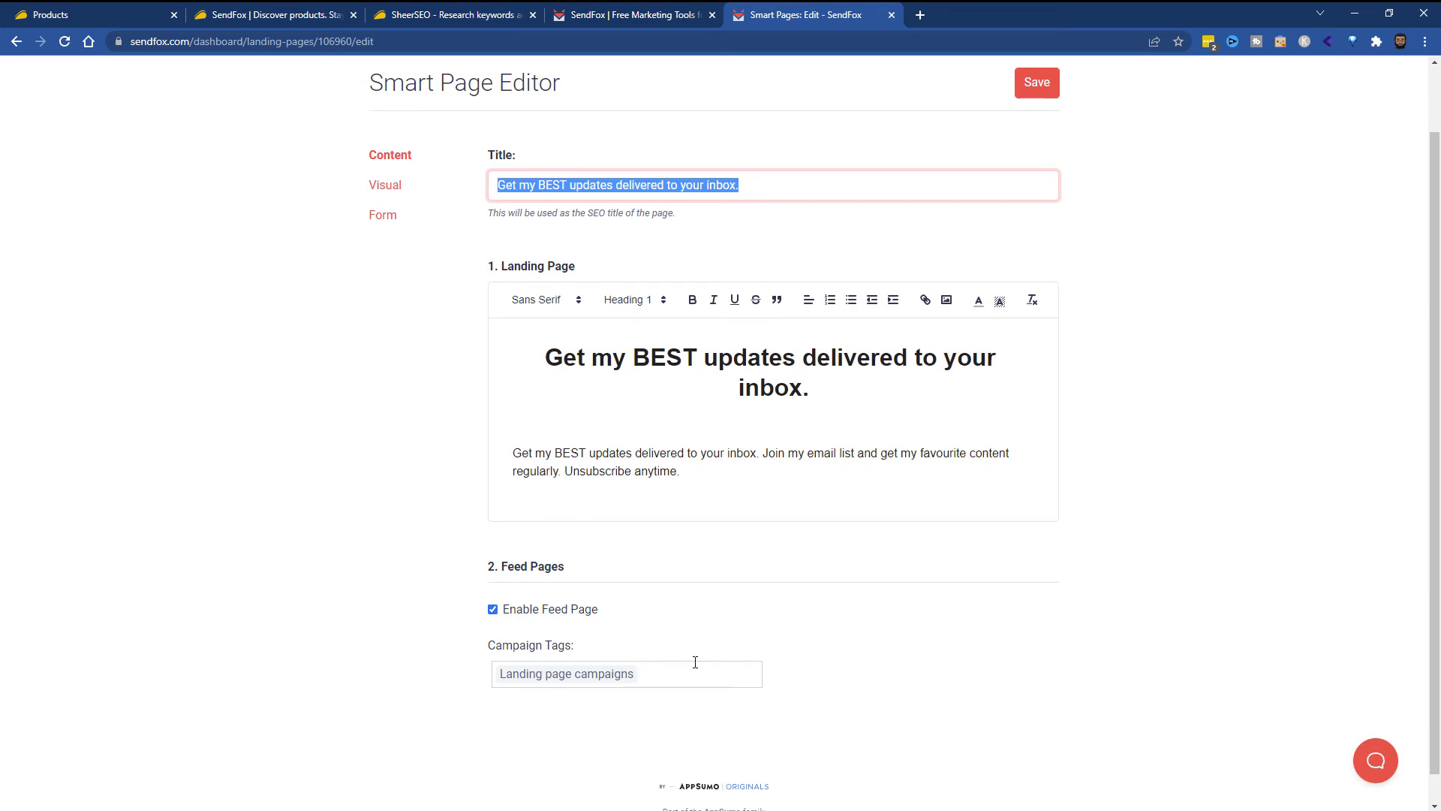
pyautogui.scroll(1, 657, 678)
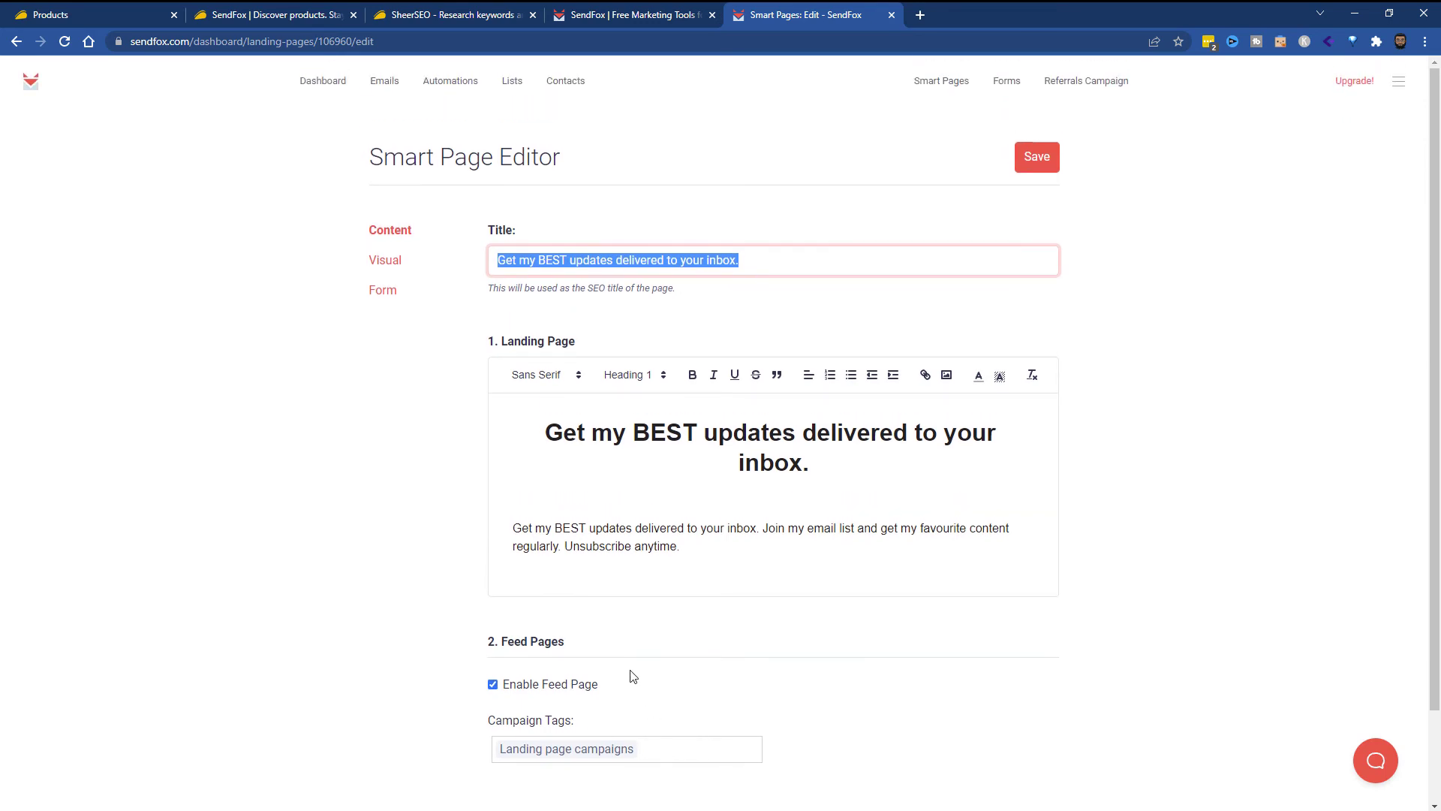
# Review the page's Visual settings and its Form settings for Landing Page Signups
pyautogui.click(397, 262)
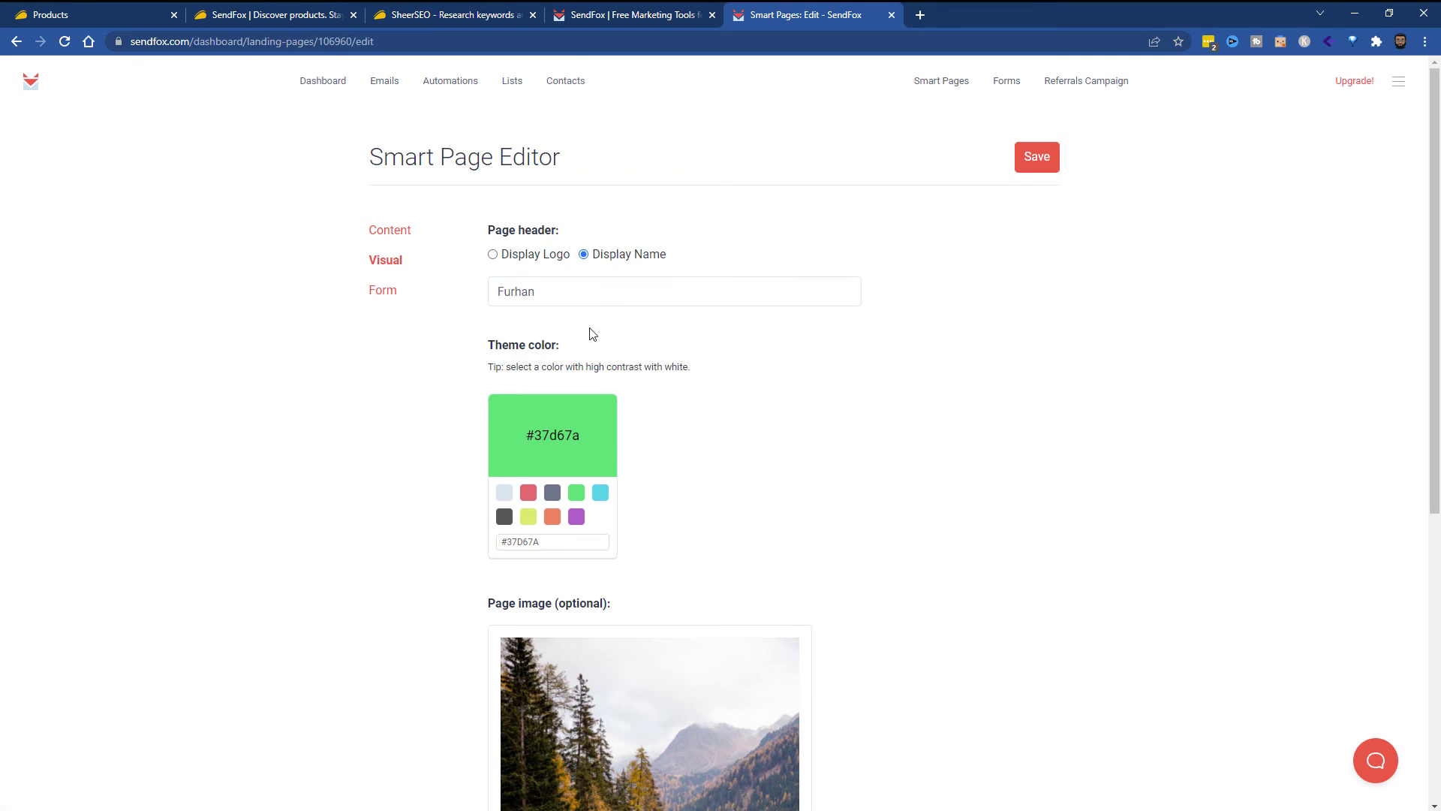
pyautogui.scroll(-2, 624, 504)
pyautogui.scroll(-4, 623, 505)
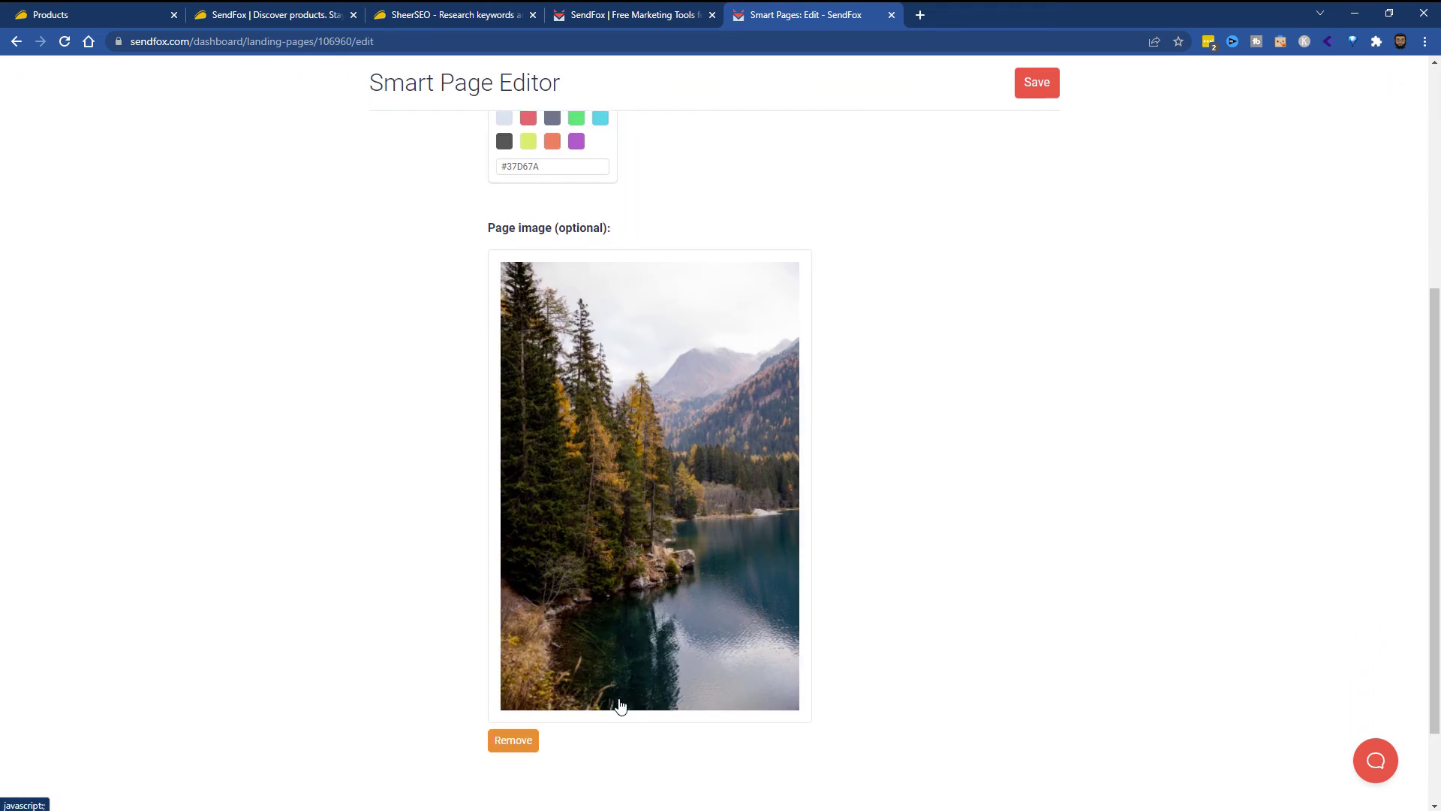
pyautogui.scroll(5, 490, 646)
pyautogui.click(376, 180)
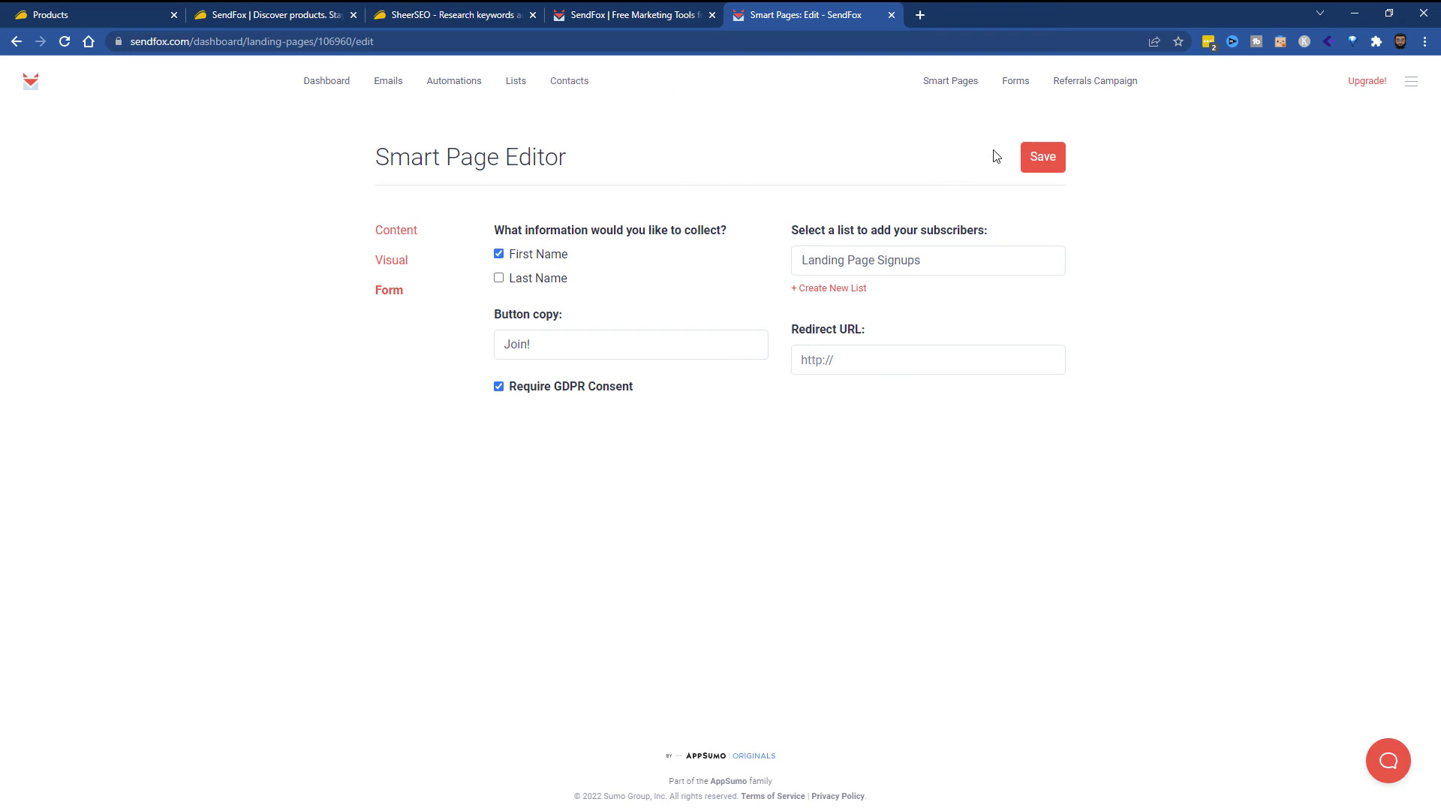
# Start a new embeddable form from the Forms overview
pyautogui.click(1015, 82)
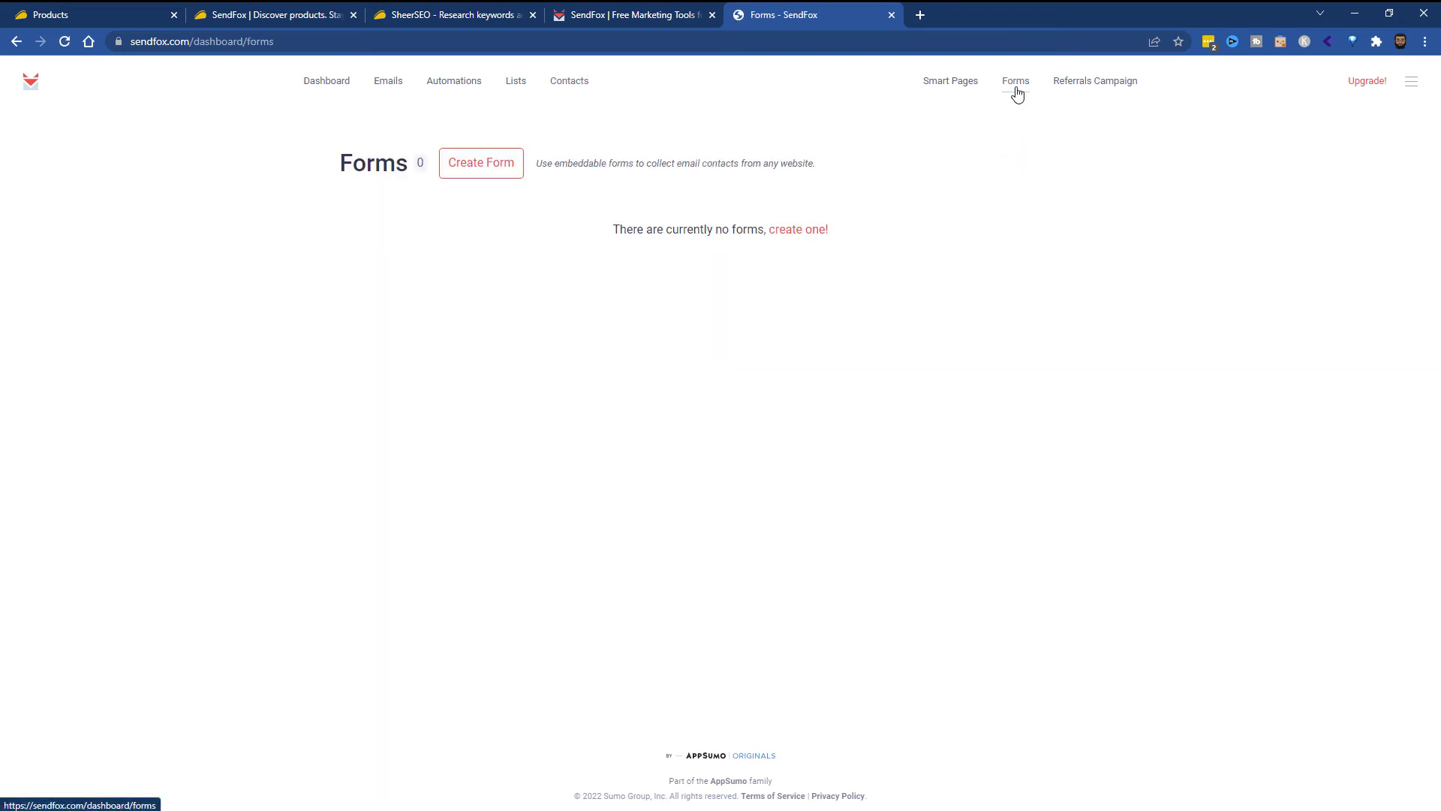
pyautogui.click(476, 164)
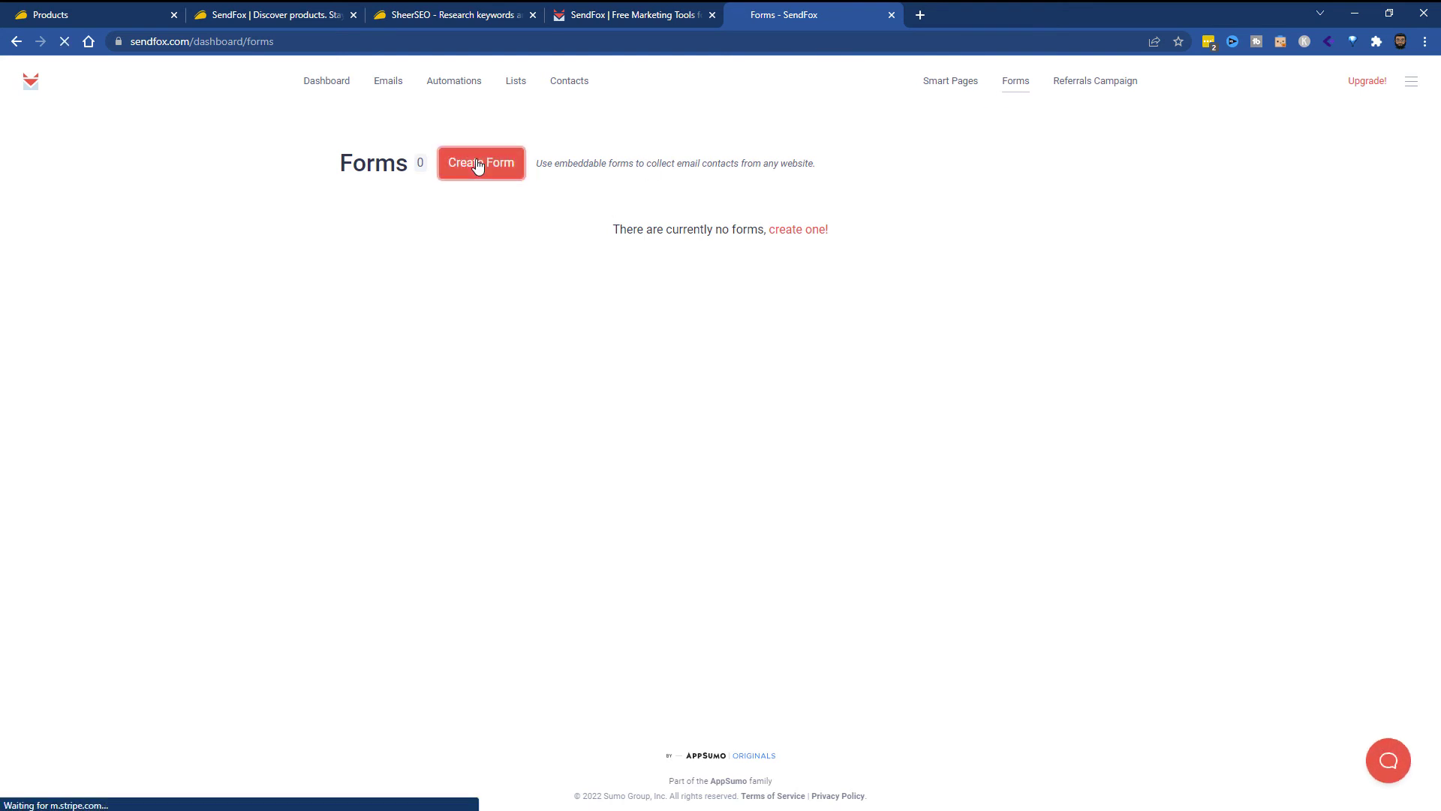
pyautogui.click(433, 316)
pyautogui.write('Test Form')
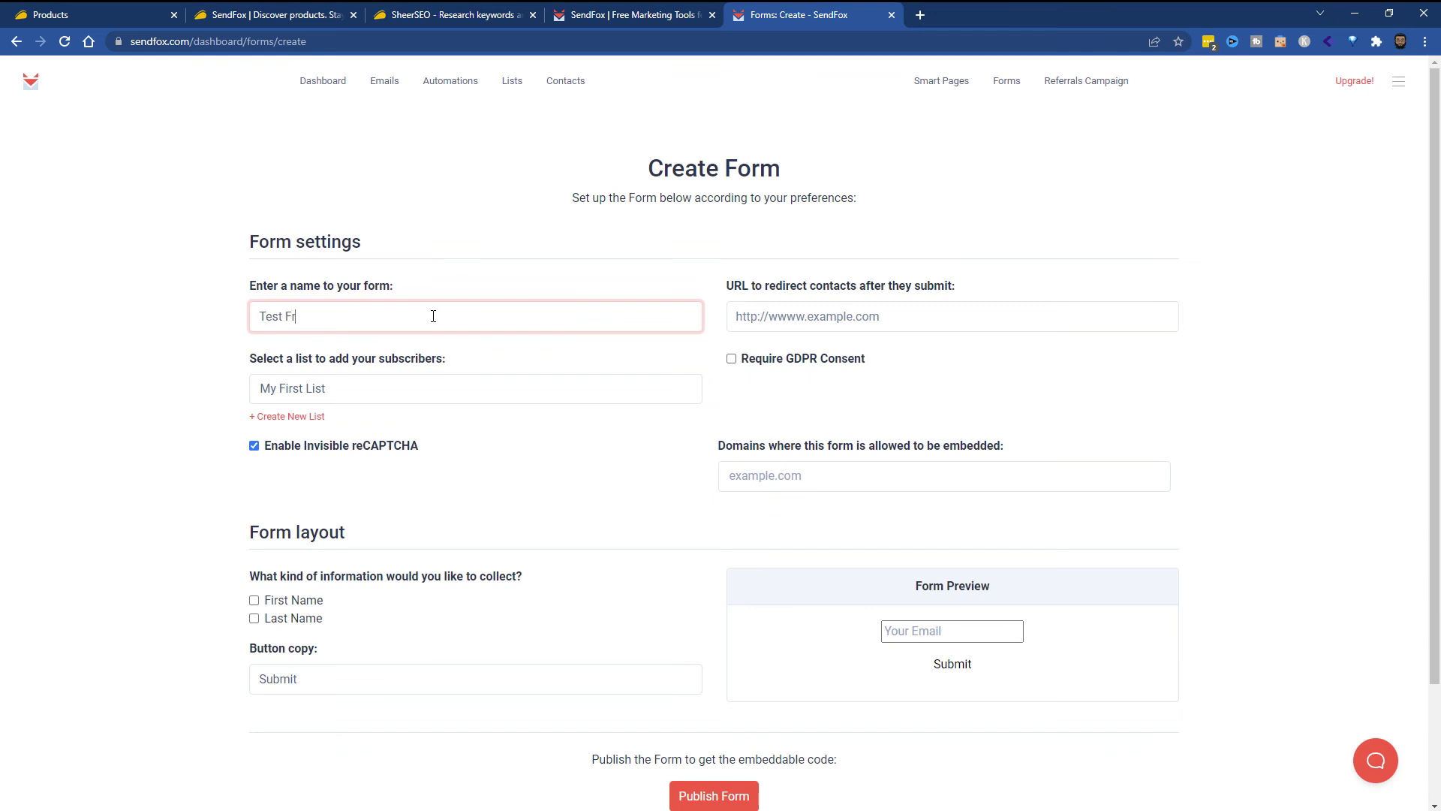
# Create a new subscriber list named 'Form List' and reload the form page to pick it up
pyautogui.click(296, 417)
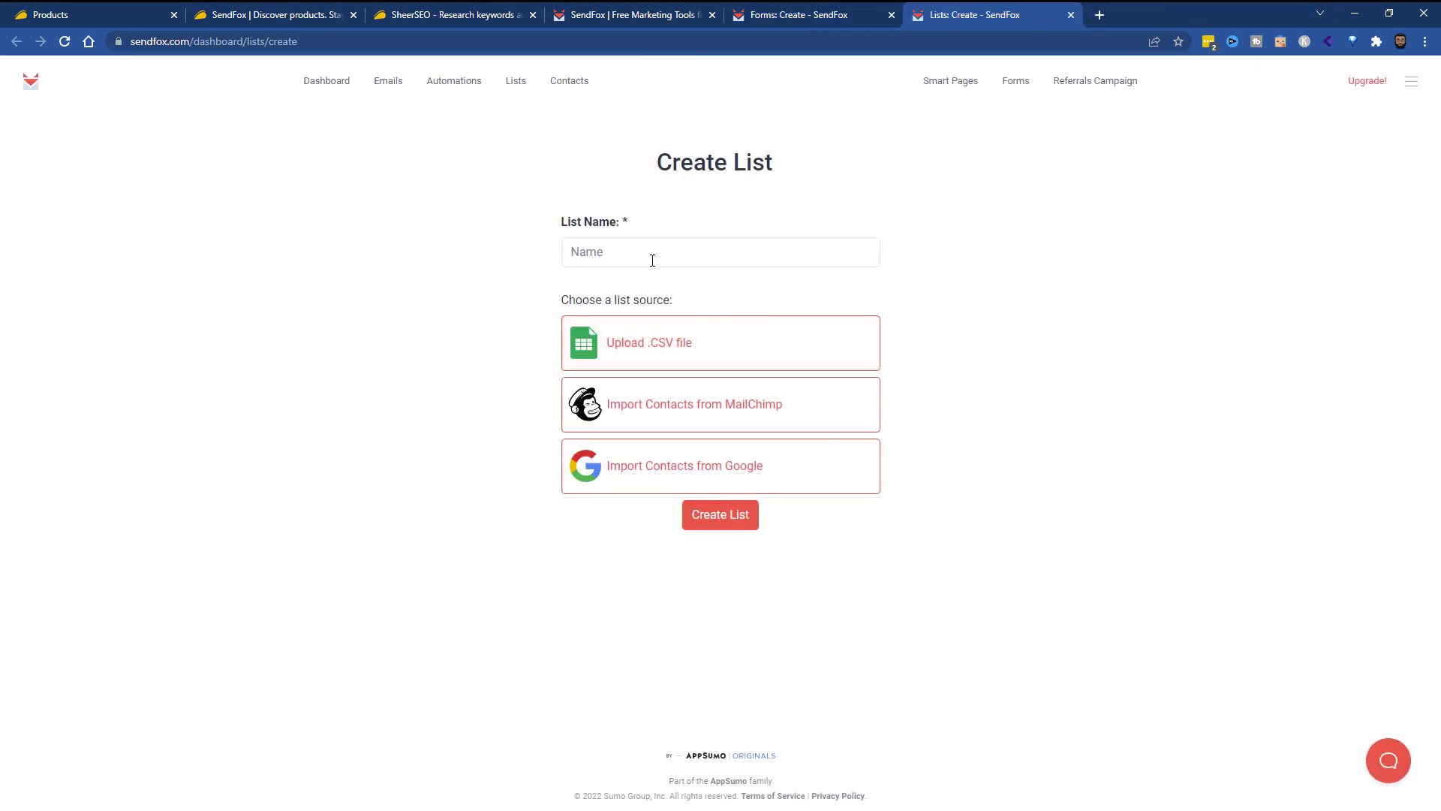
pyautogui.click(653, 252)
pyautogui.write('Form ')
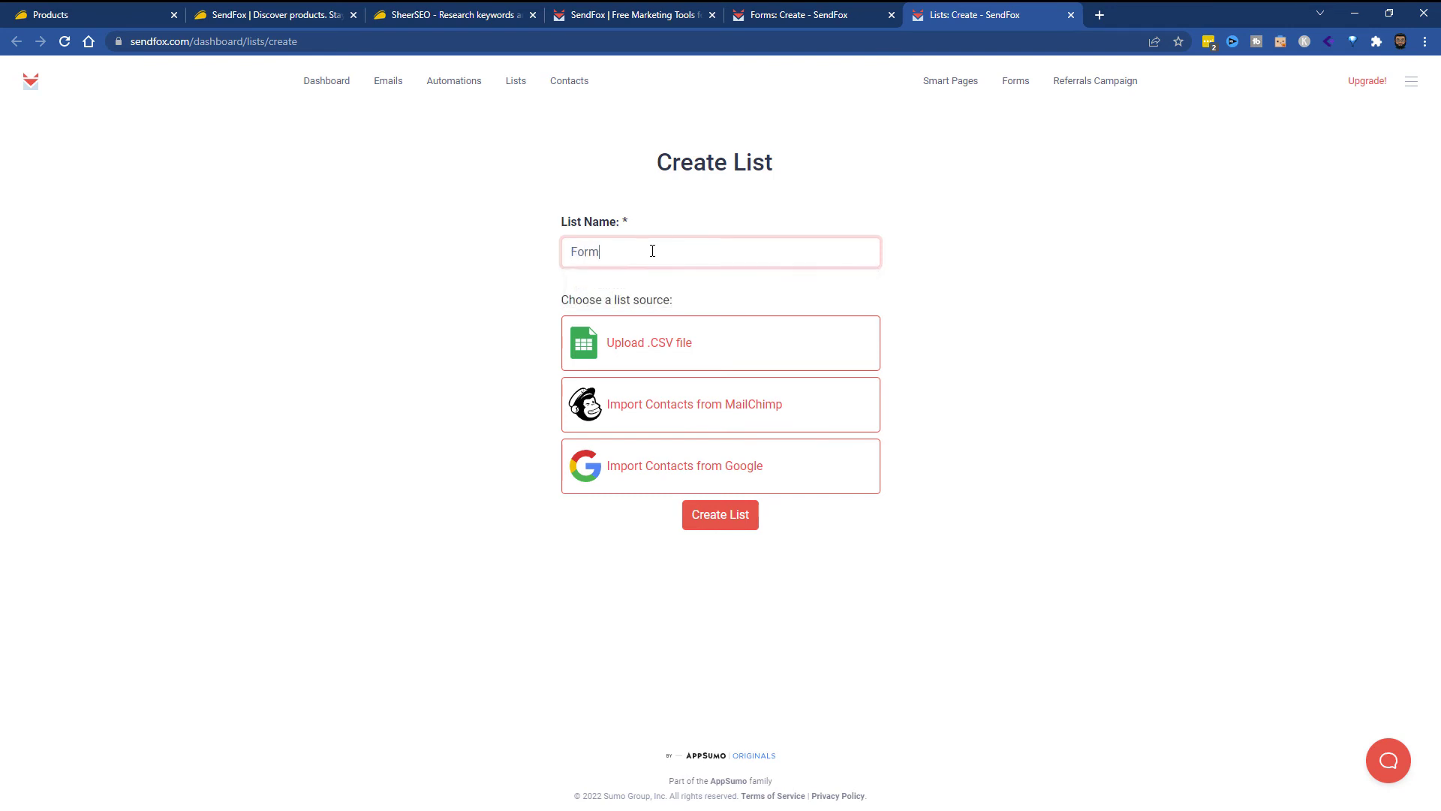
pyautogui.write('List')
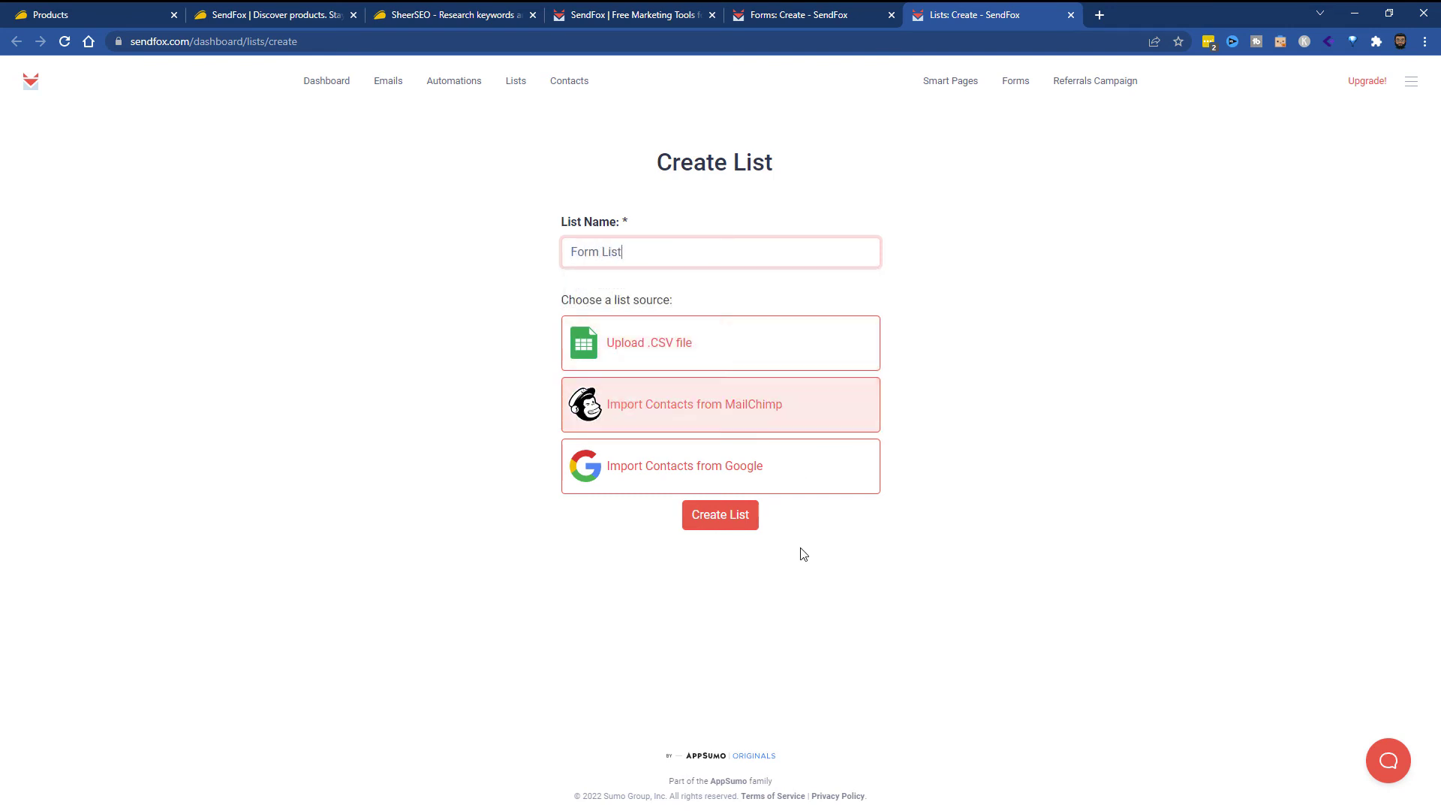
pyautogui.click(727, 518)
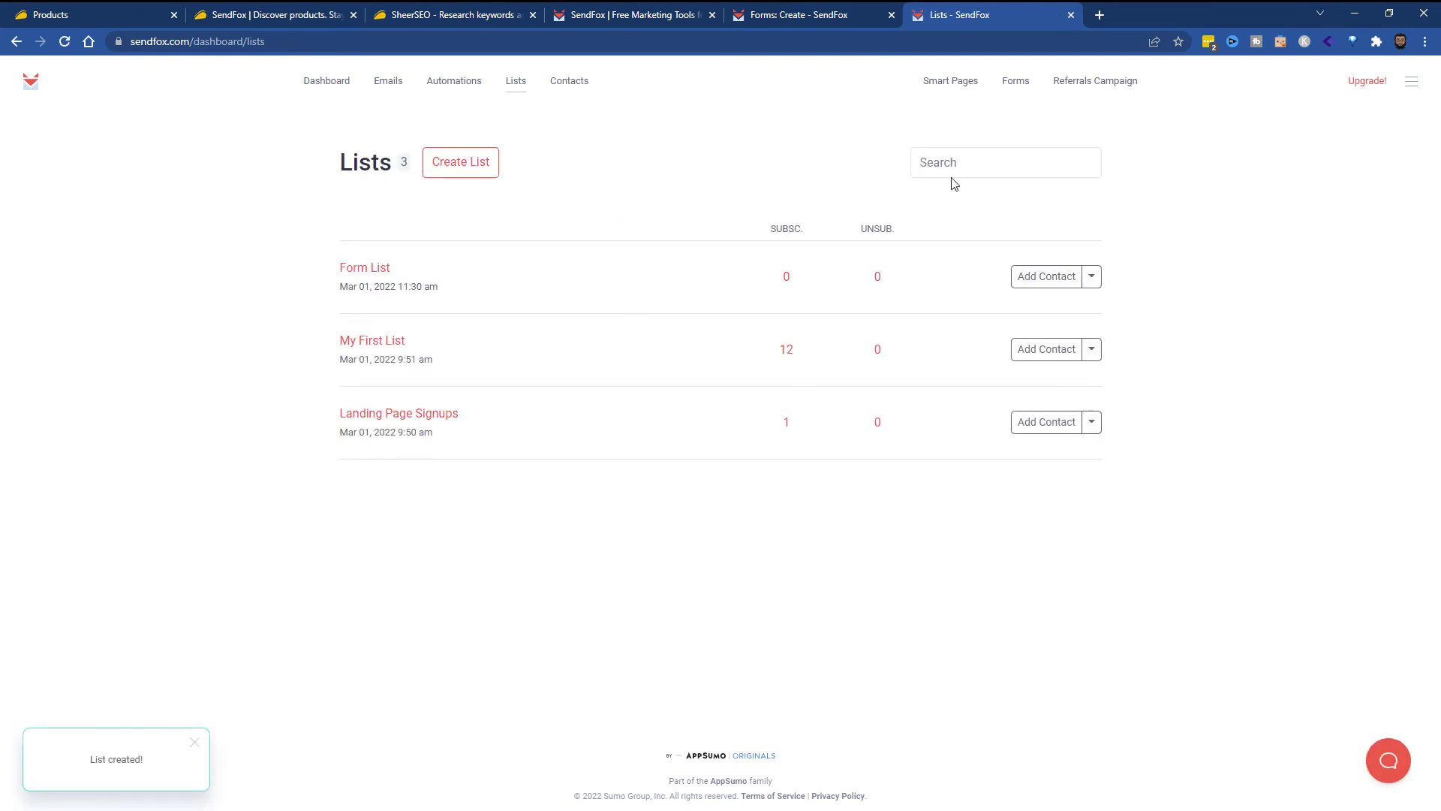
pyautogui.click(1072, 15)
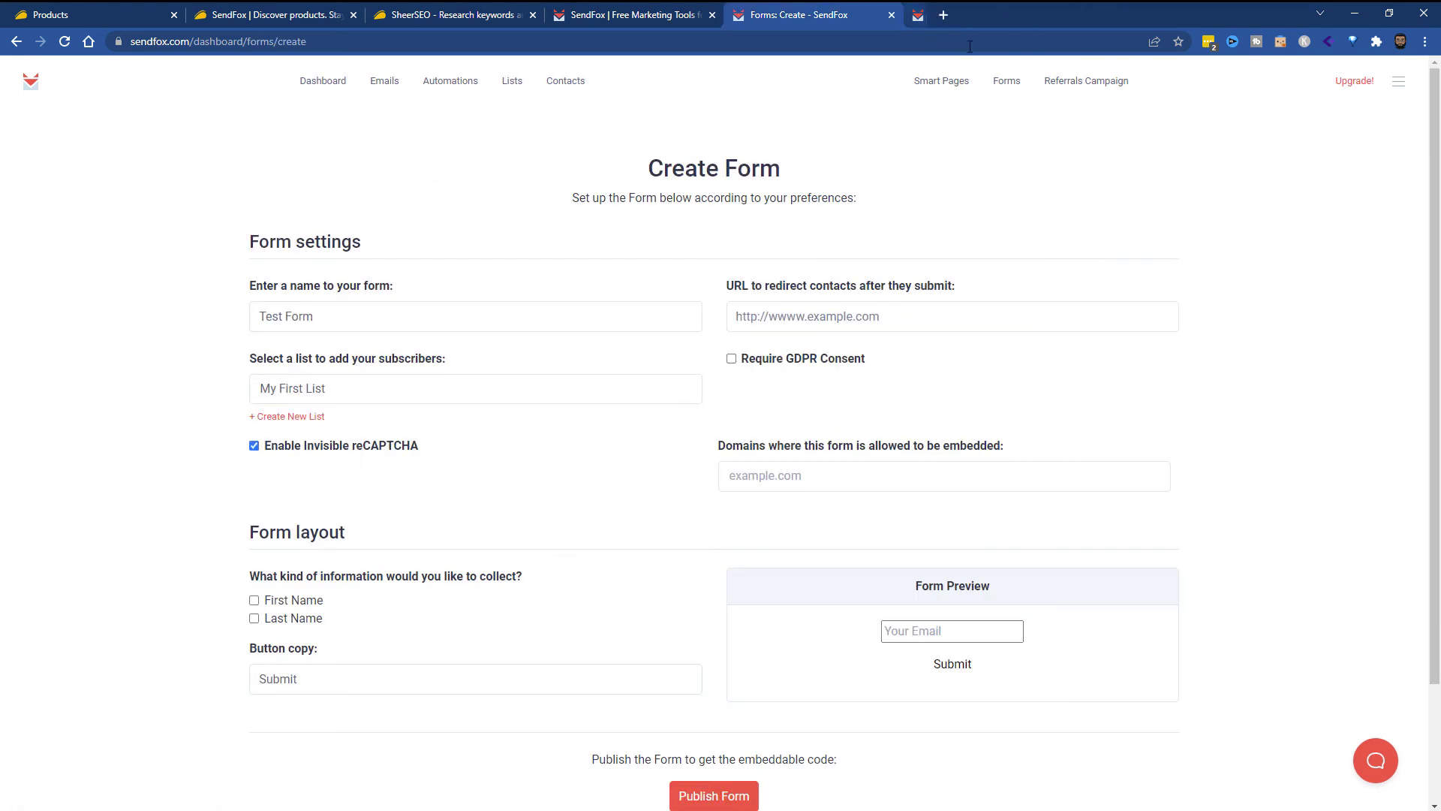
pyautogui.click(337, 389)
pyautogui.click(64, 42)
# Name the form 'Test Form' and require GDPR consent
pyautogui.click(358, 328)
pyautogui.write('T')
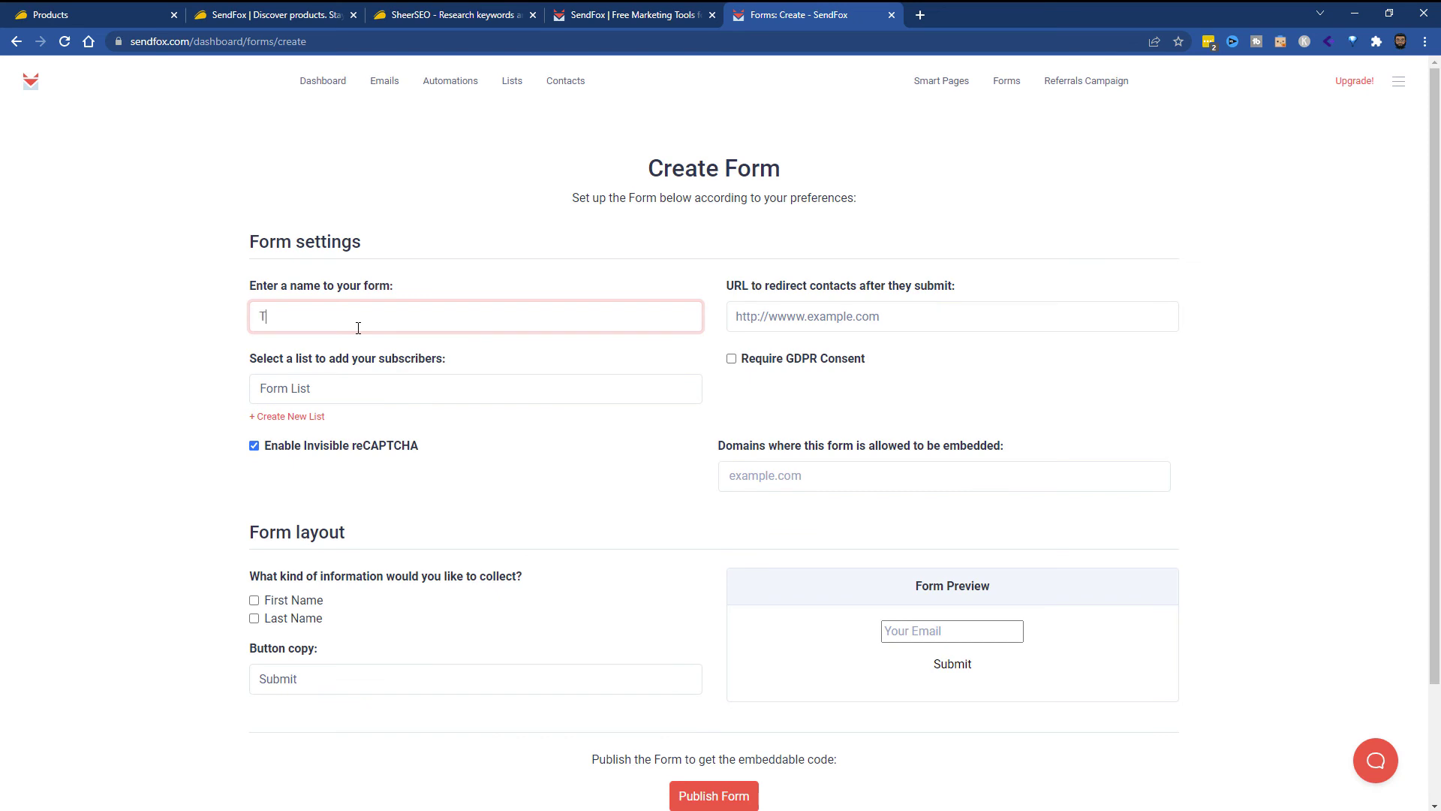
pyautogui.write('est Form')
pyautogui.click(337, 397)
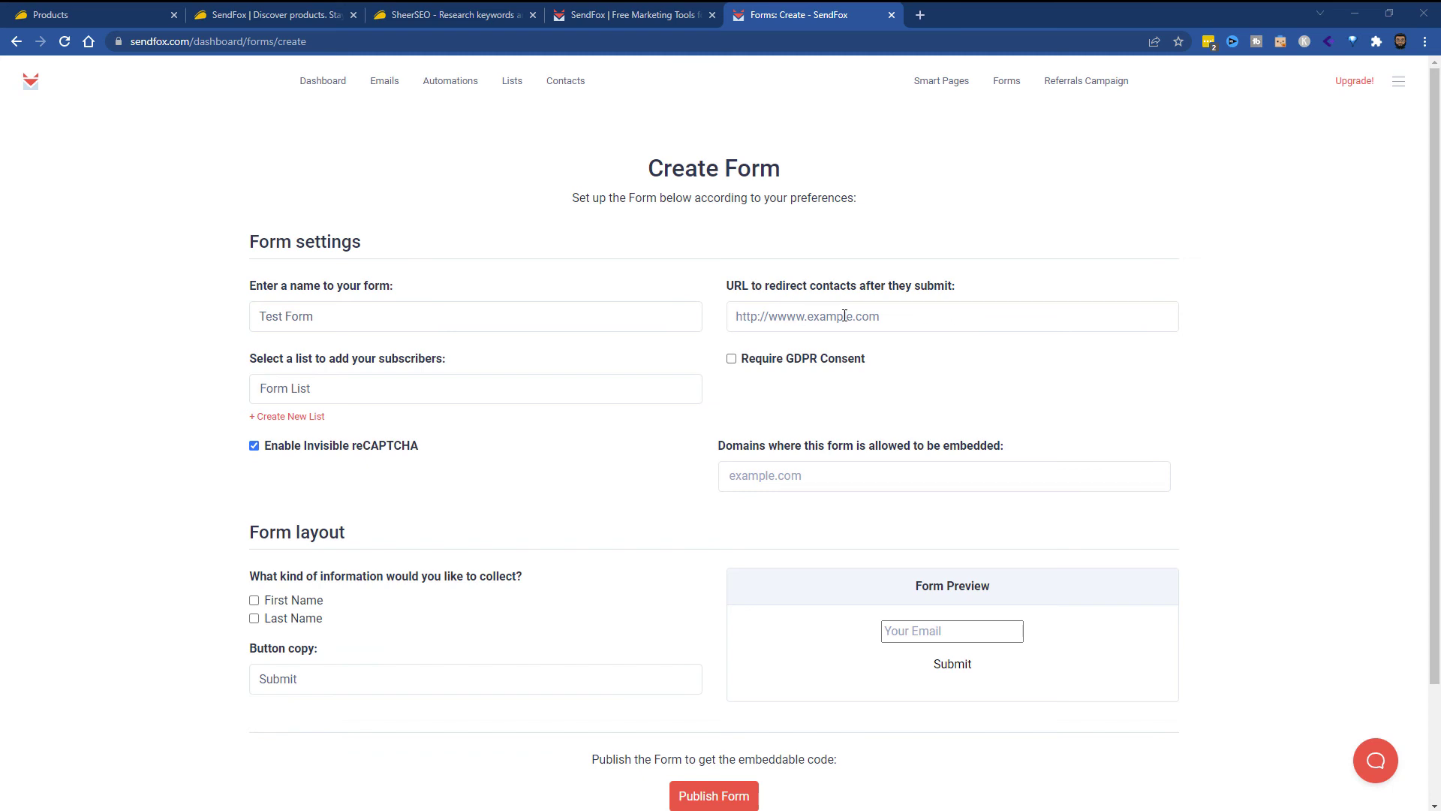
pyautogui.click(731, 358)
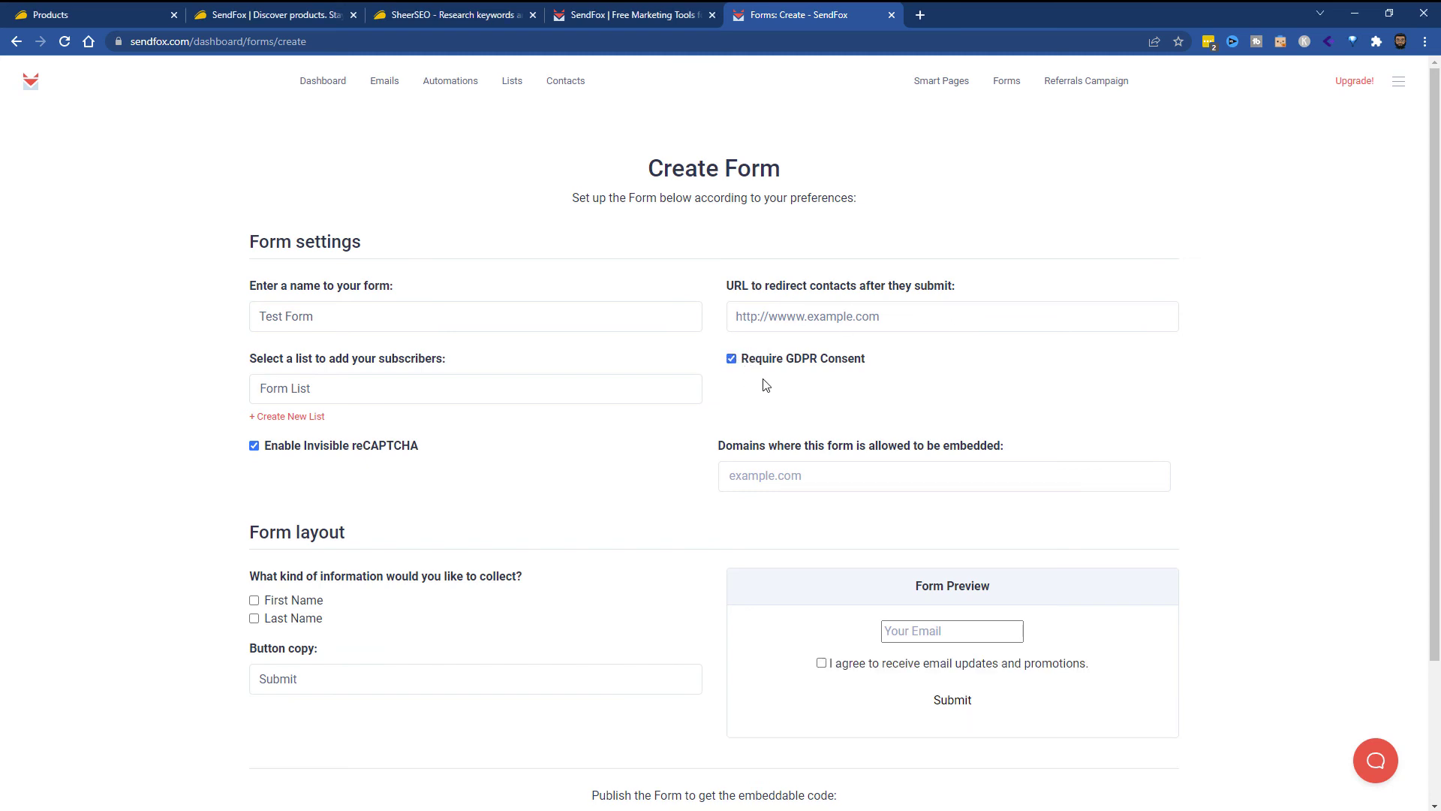
pyautogui.scroll(-1, 755, 432)
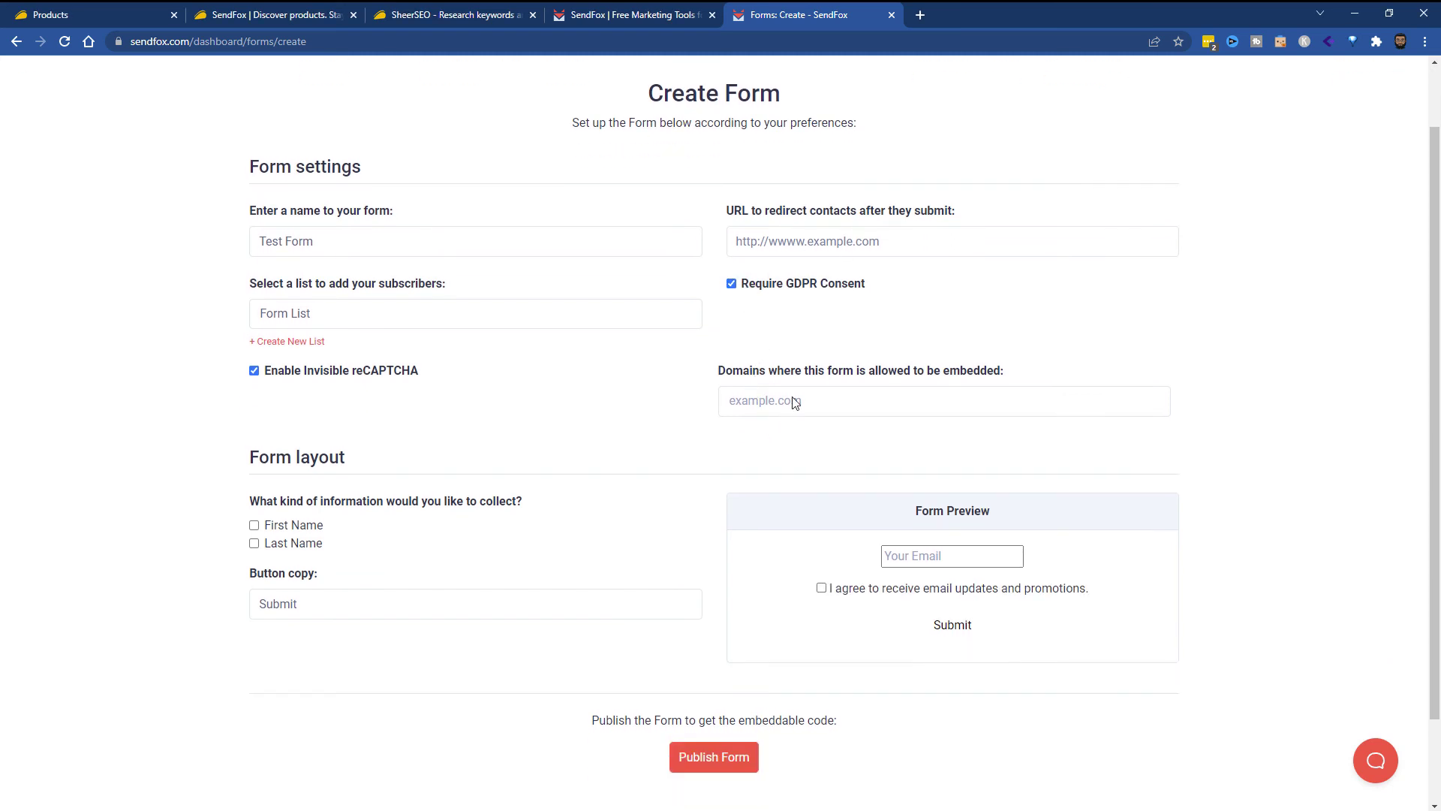
# Allow embedding on furhanreviews.com and collect First Name in the form
pyautogui.click(829, 409)
pyautogui.write('furhanreviews.com')
pyautogui.click(758, 432)
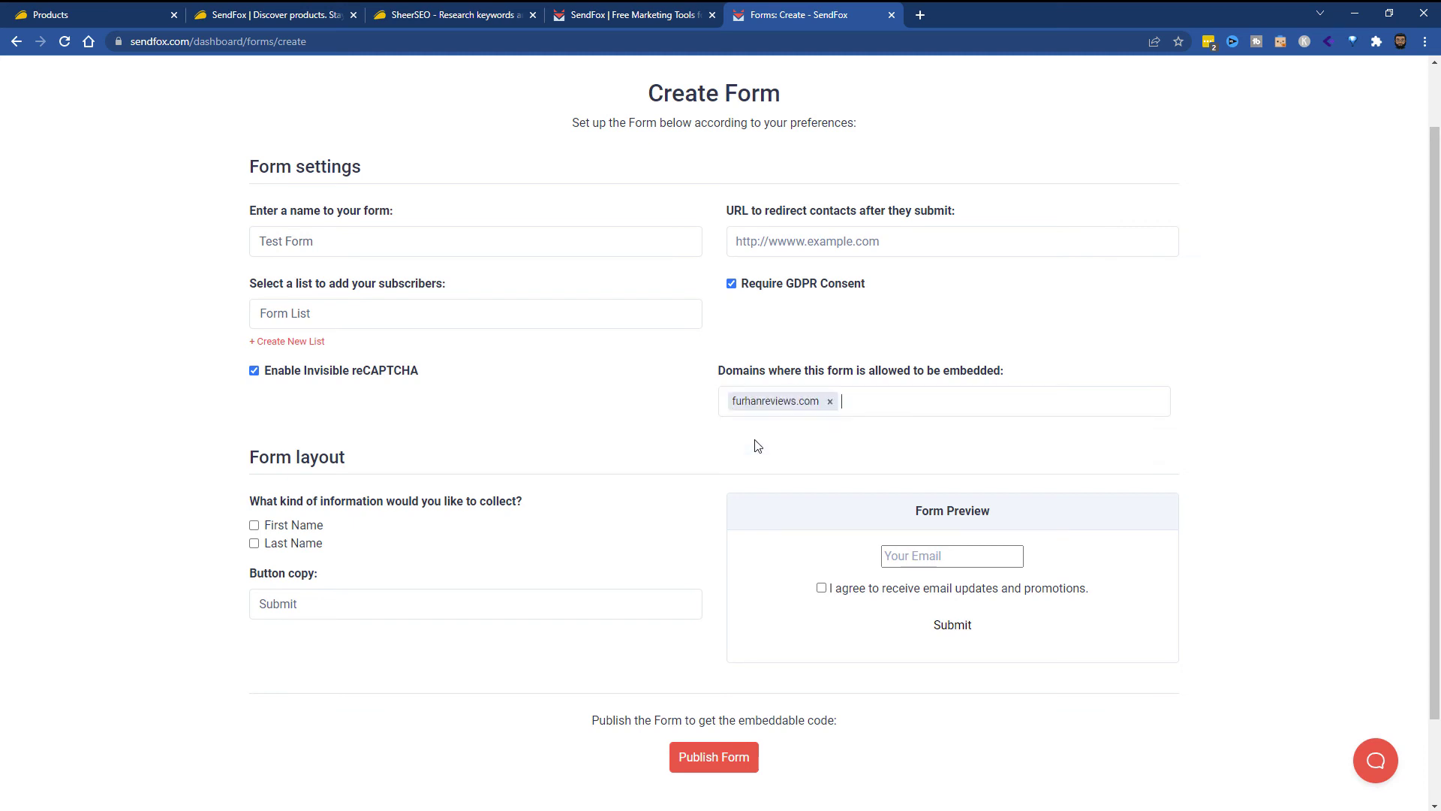
pyautogui.click(255, 526)
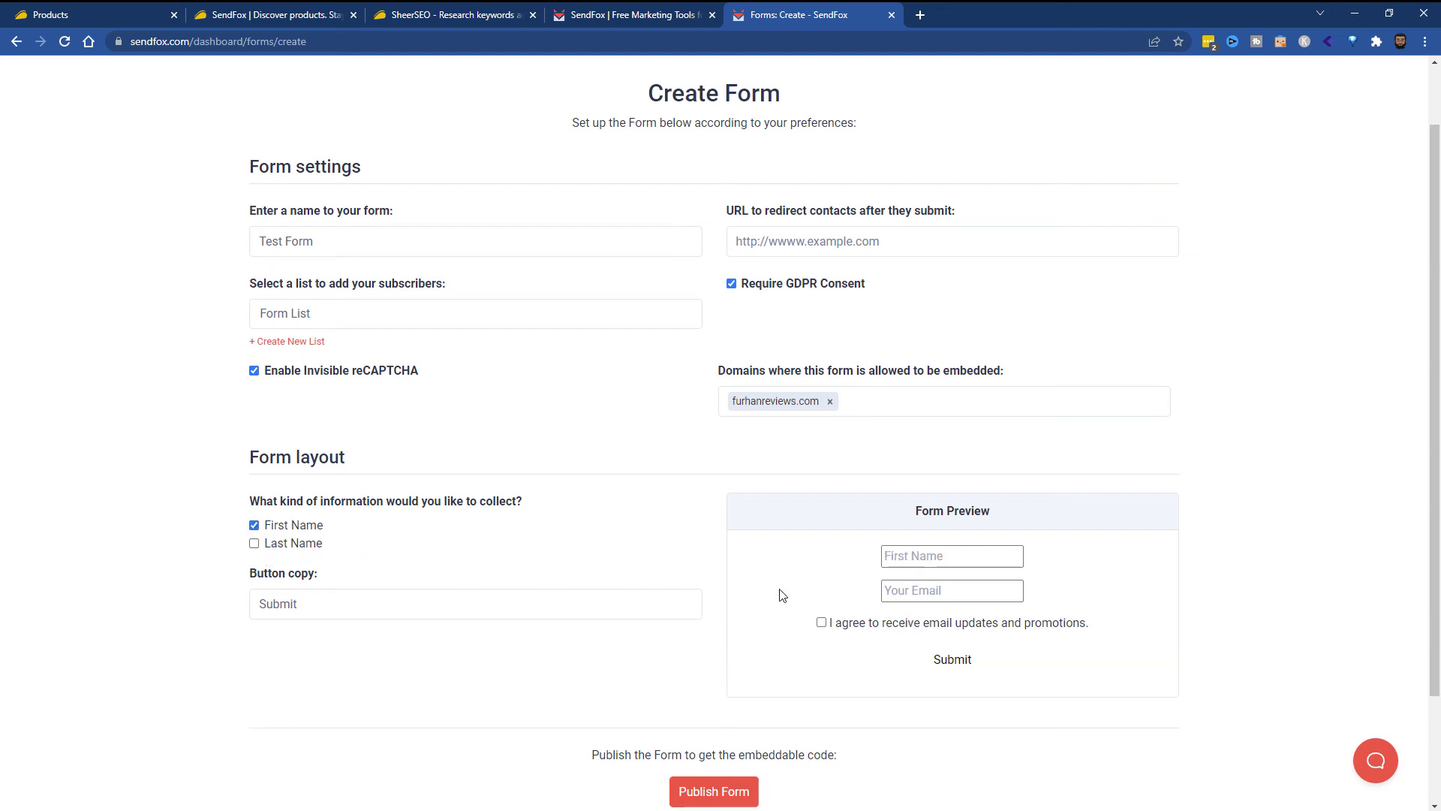
pyautogui.scroll(-1, 835, 646)
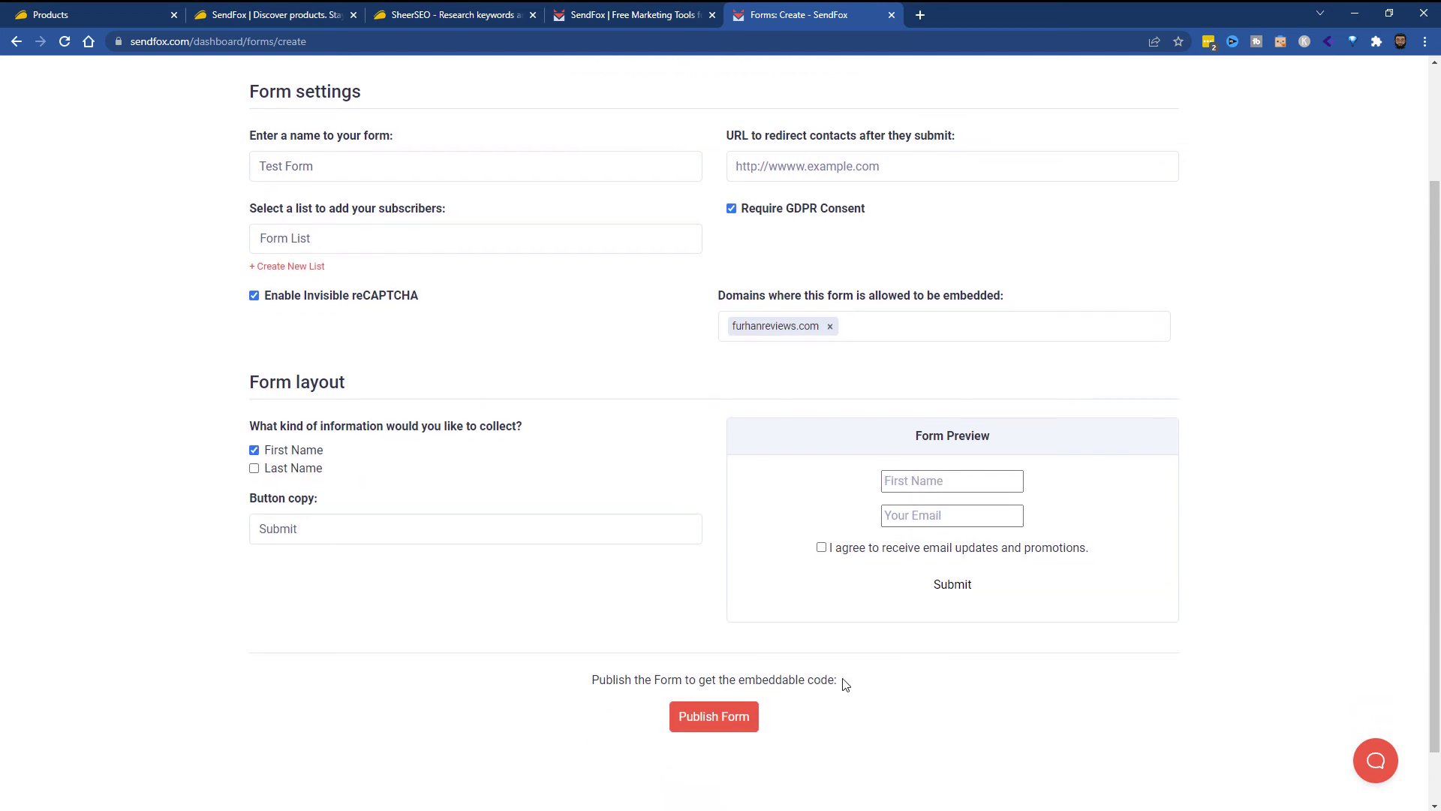
pyautogui.scroll(-1, 621, 602)
pyautogui.scroll(3, 621, 602)
pyautogui.scroll(-3, 743, 621)
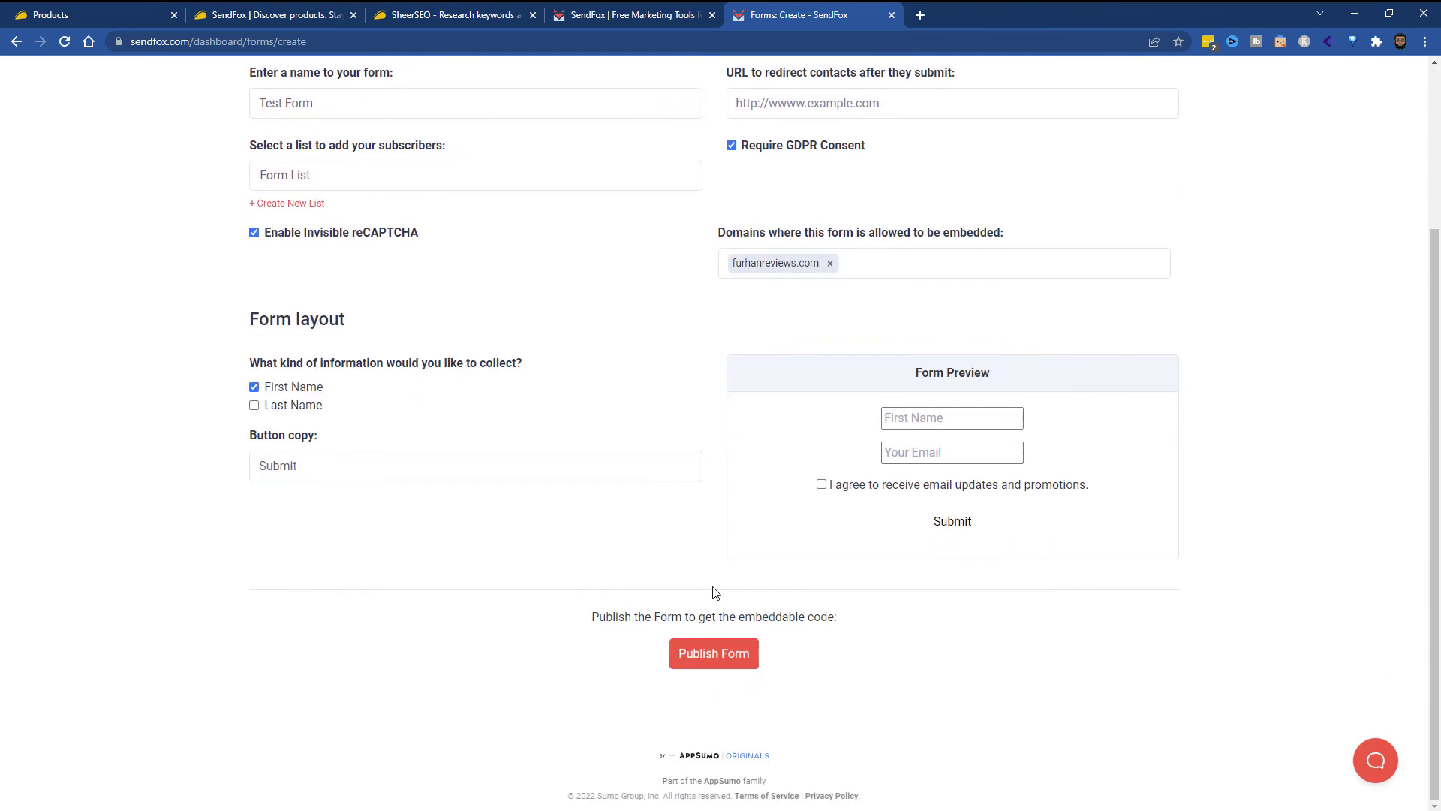
# Publish Test Form and review its embed code
pyautogui.click(732, 657)
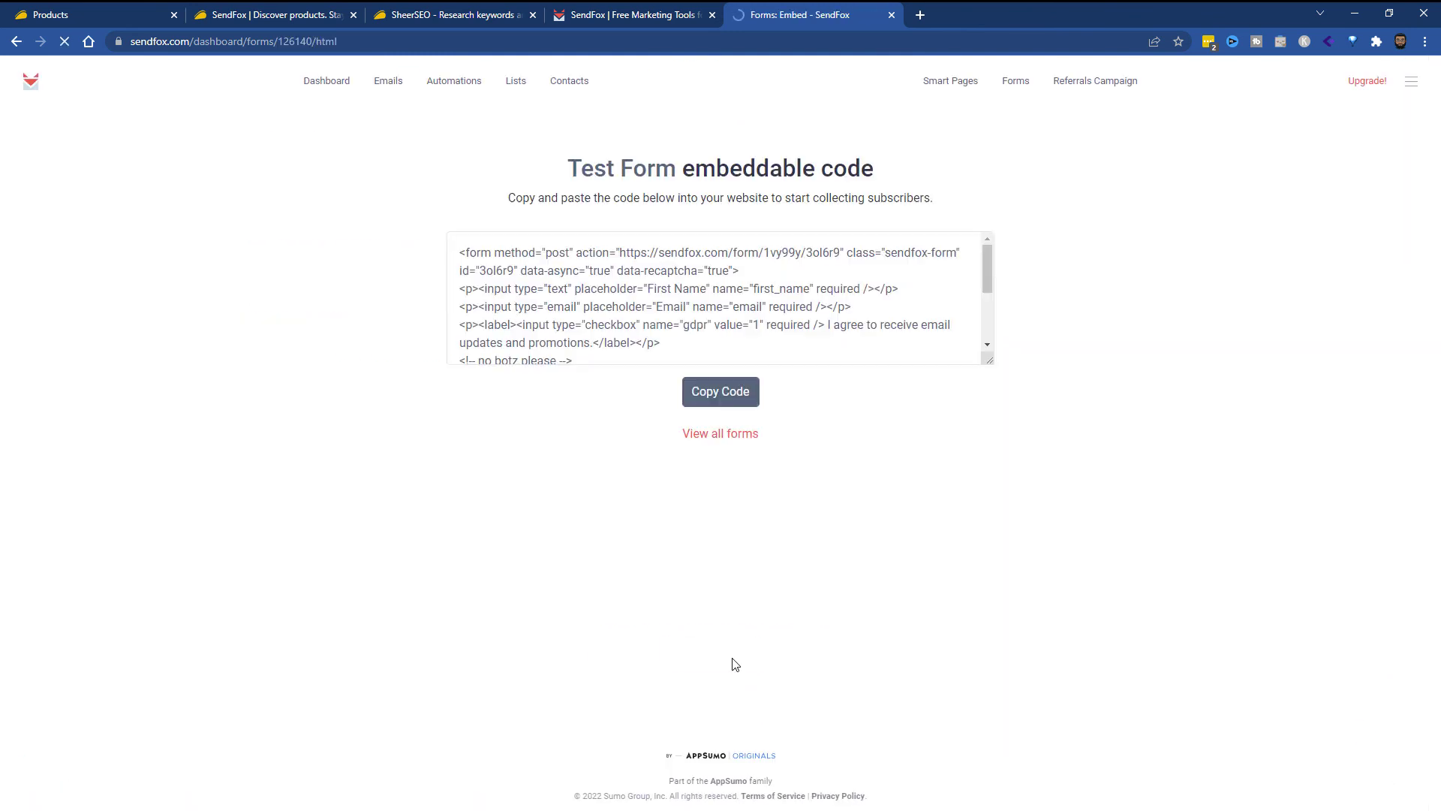
pyautogui.scroll(-3, 606, 342)
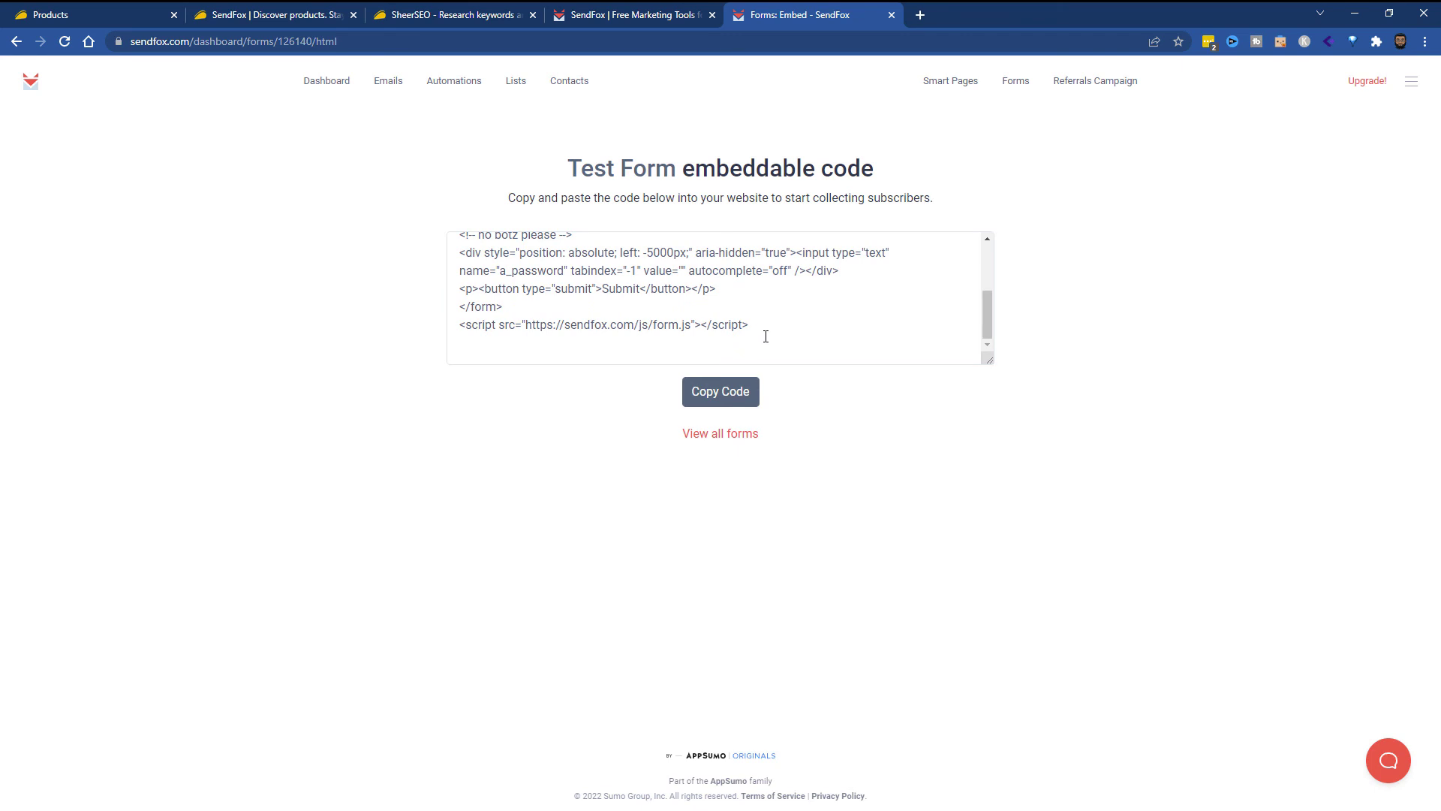
pyautogui.scroll(5, 635, 301)
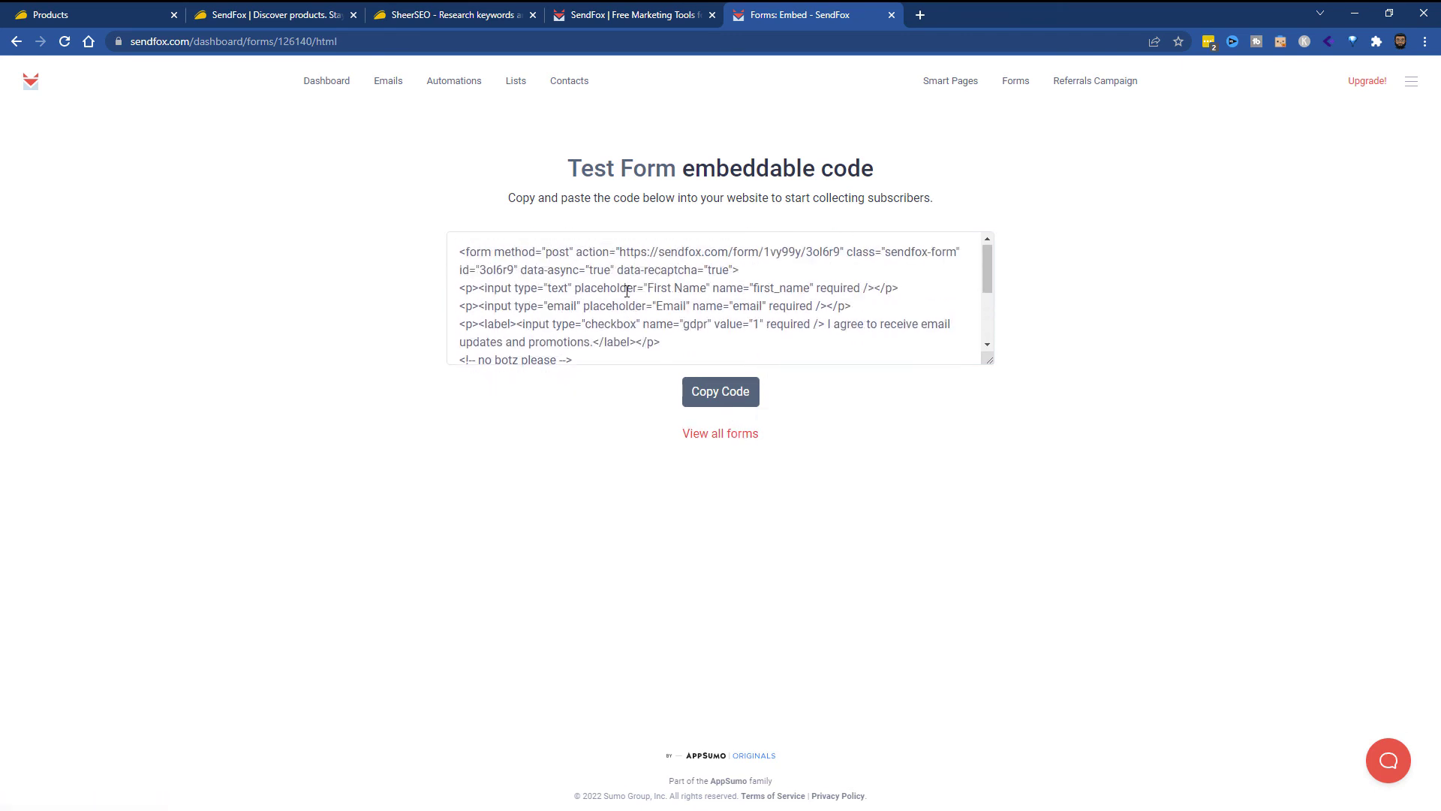
pyautogui.scroll(-3, 671, 331)
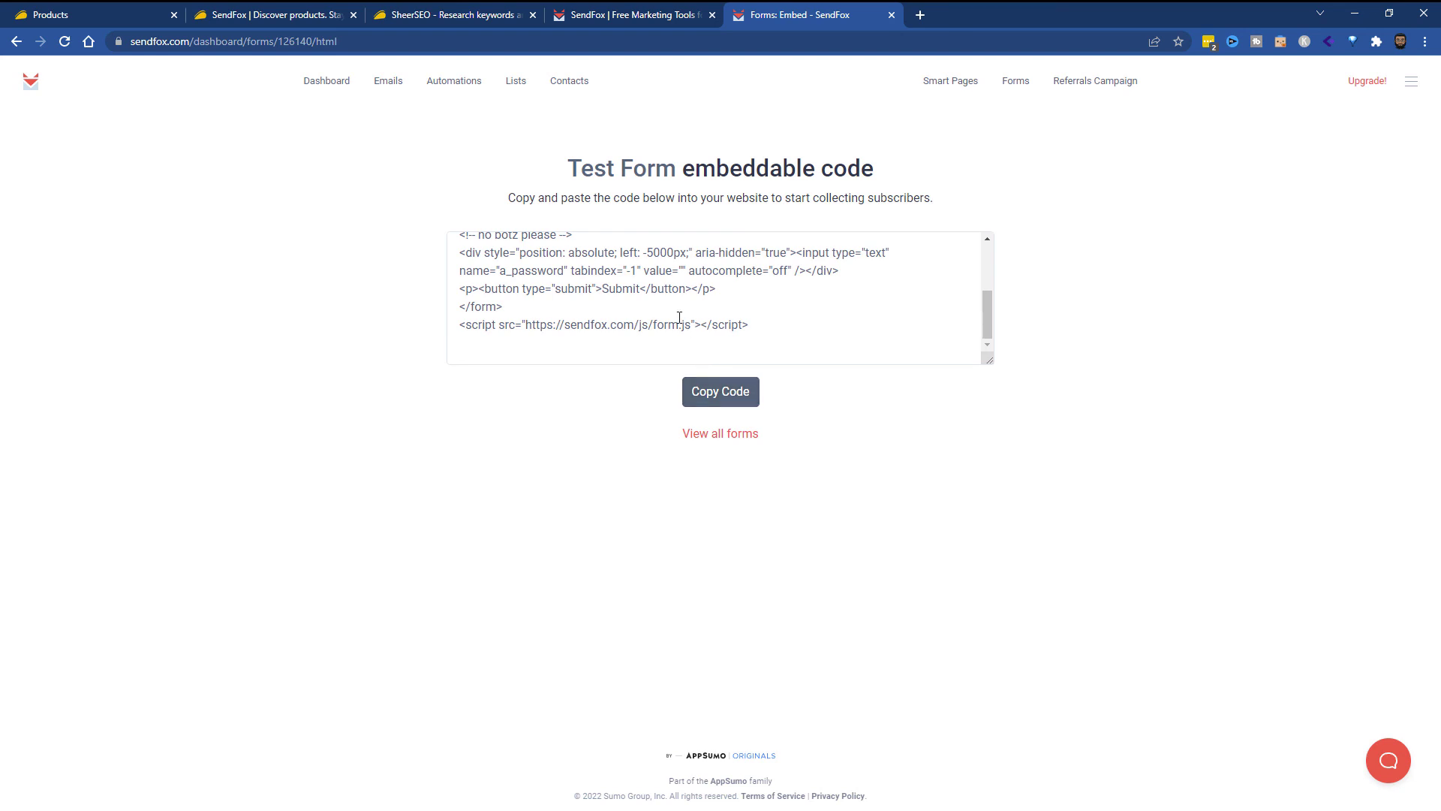
# Reopen Test Form for editing from the forms list
pyautogui.click(730, 435)
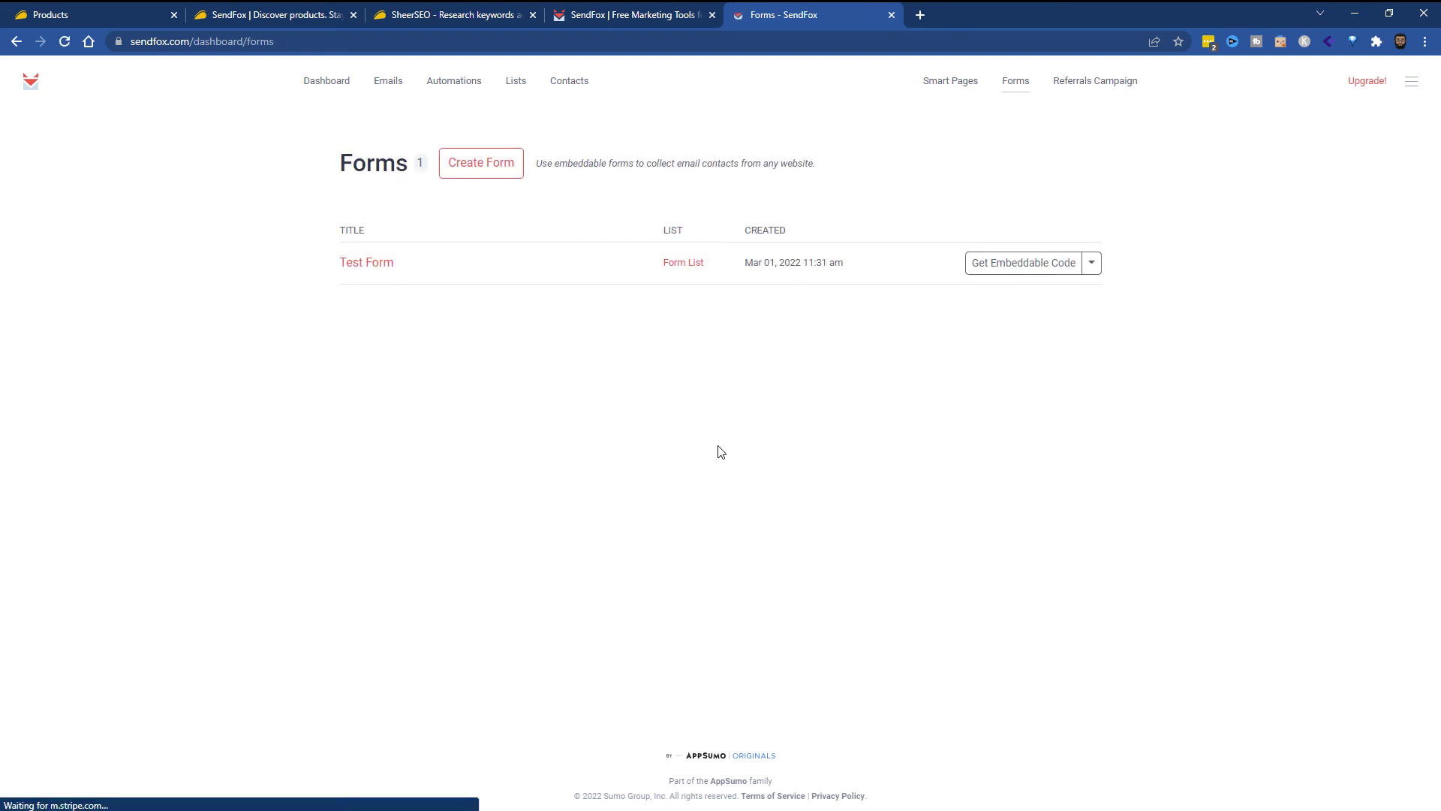
pyautogui.click(1091, 263)
pyautogui.click(1045, 247)
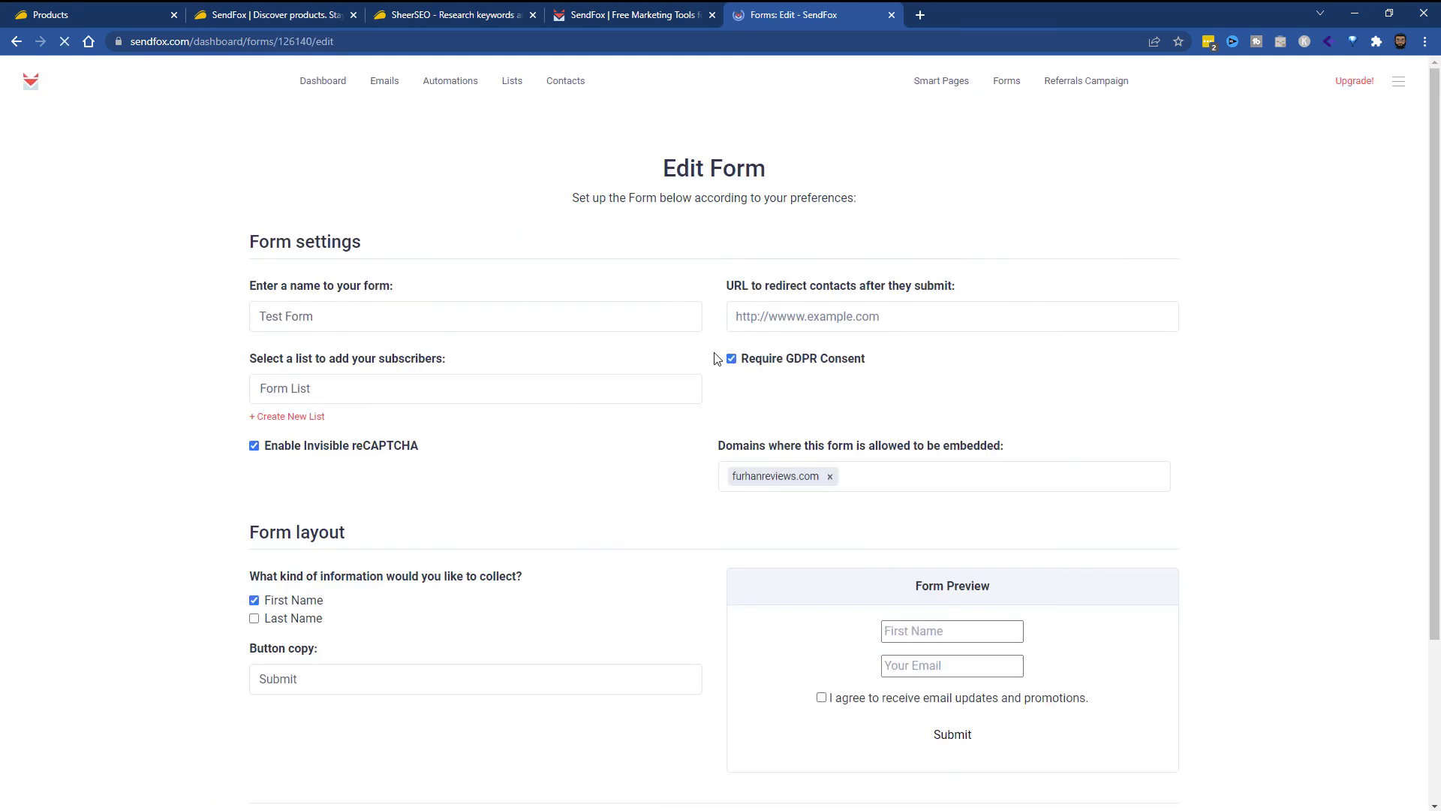
pyautogui.scroll(-3, 691, 433)
pyautogui.scroll(1, 685, 451)
pyautogui.scroll(2, 733, 498)
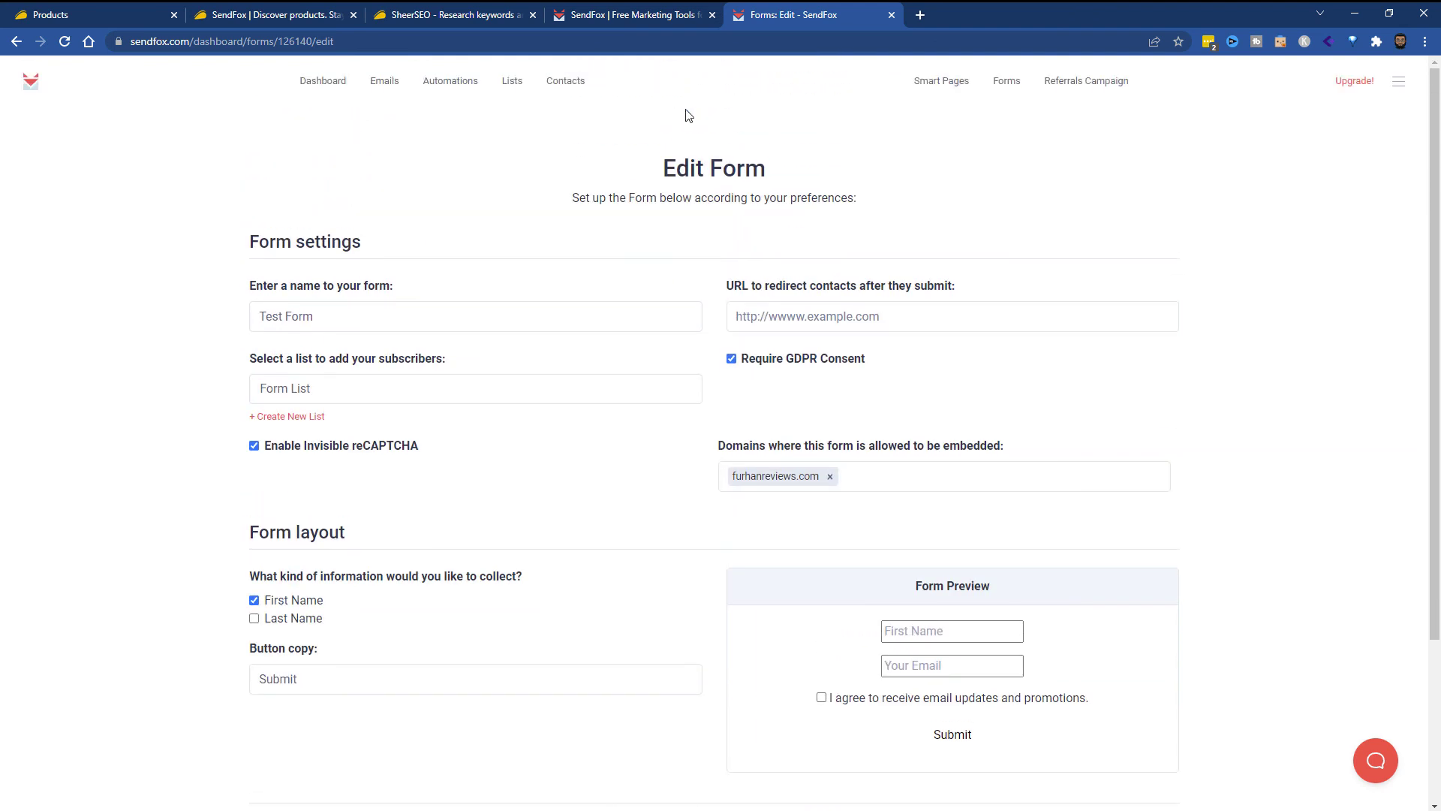
# Review the Subscriber Referrals settings, with referral promotion in email footers off
pyautogui.click(1108, 89)
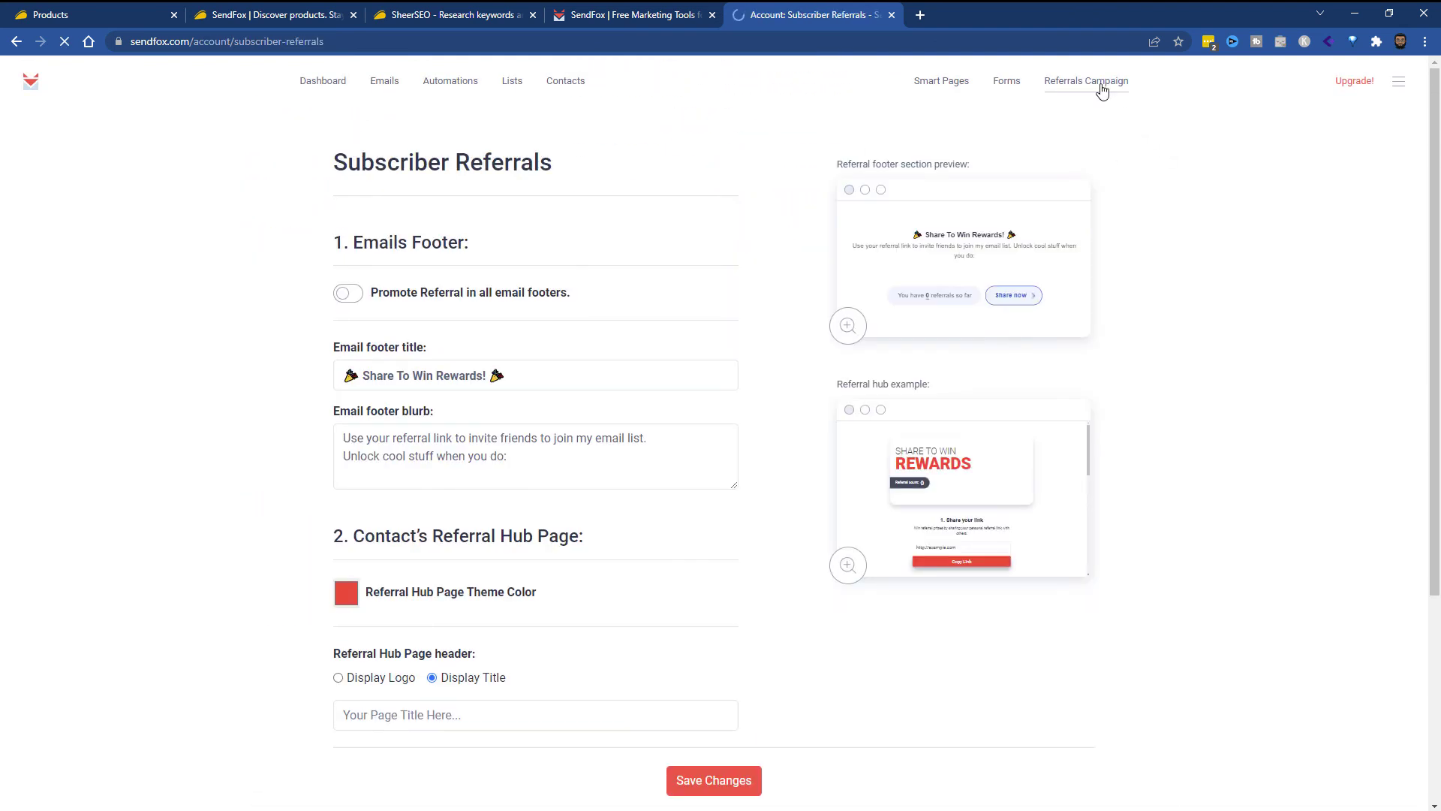
pyautogui.scroll(-3, 709, 421)
pyautogui.scroll(-1, 710, 466)
pyautogui.scroll(4, 710, 499)
pyautogui.click(1401, 84)
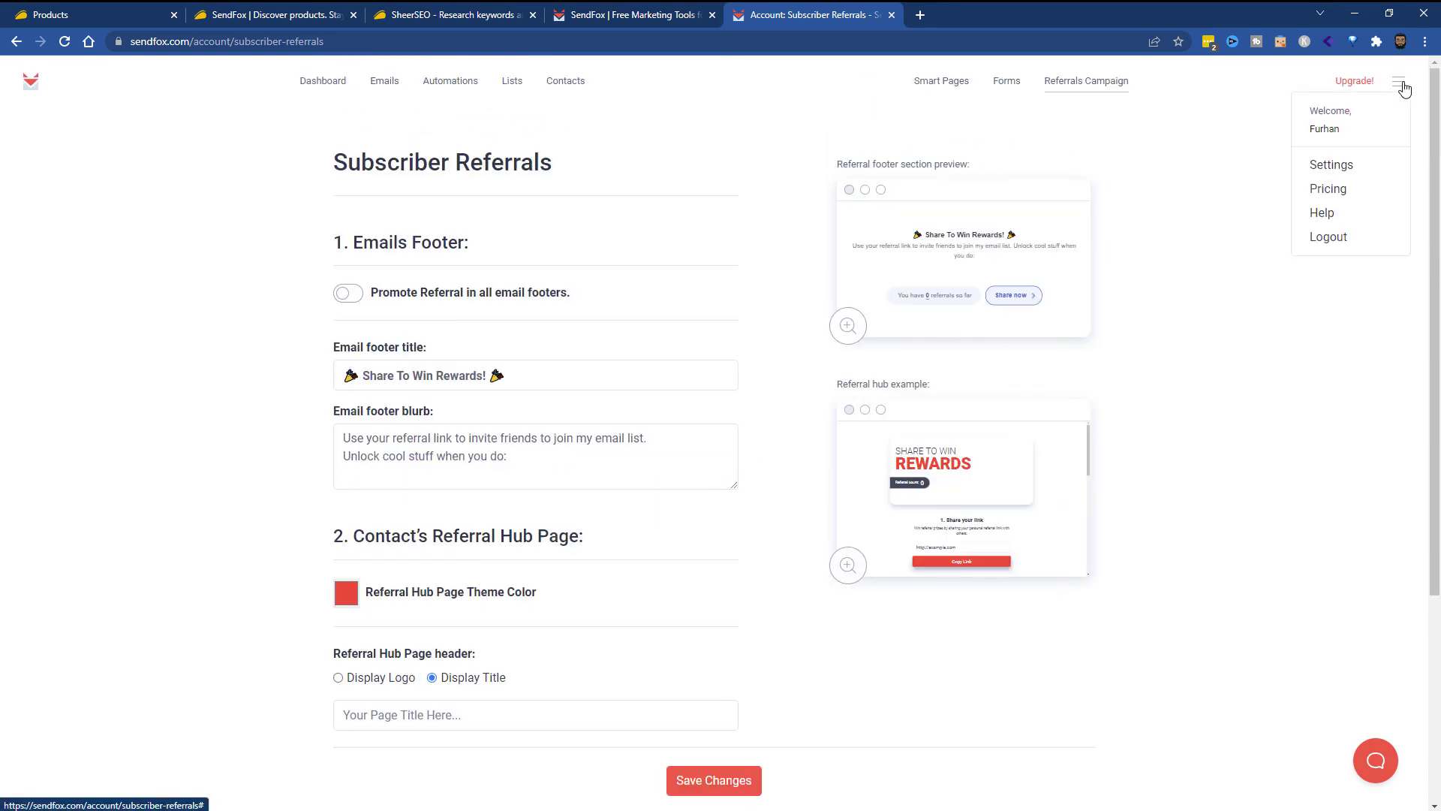
# Open Pricing and compare the $49 Lifetime Plan with the $10/month Empire Add-On
pyautogui.click(1333, 189)
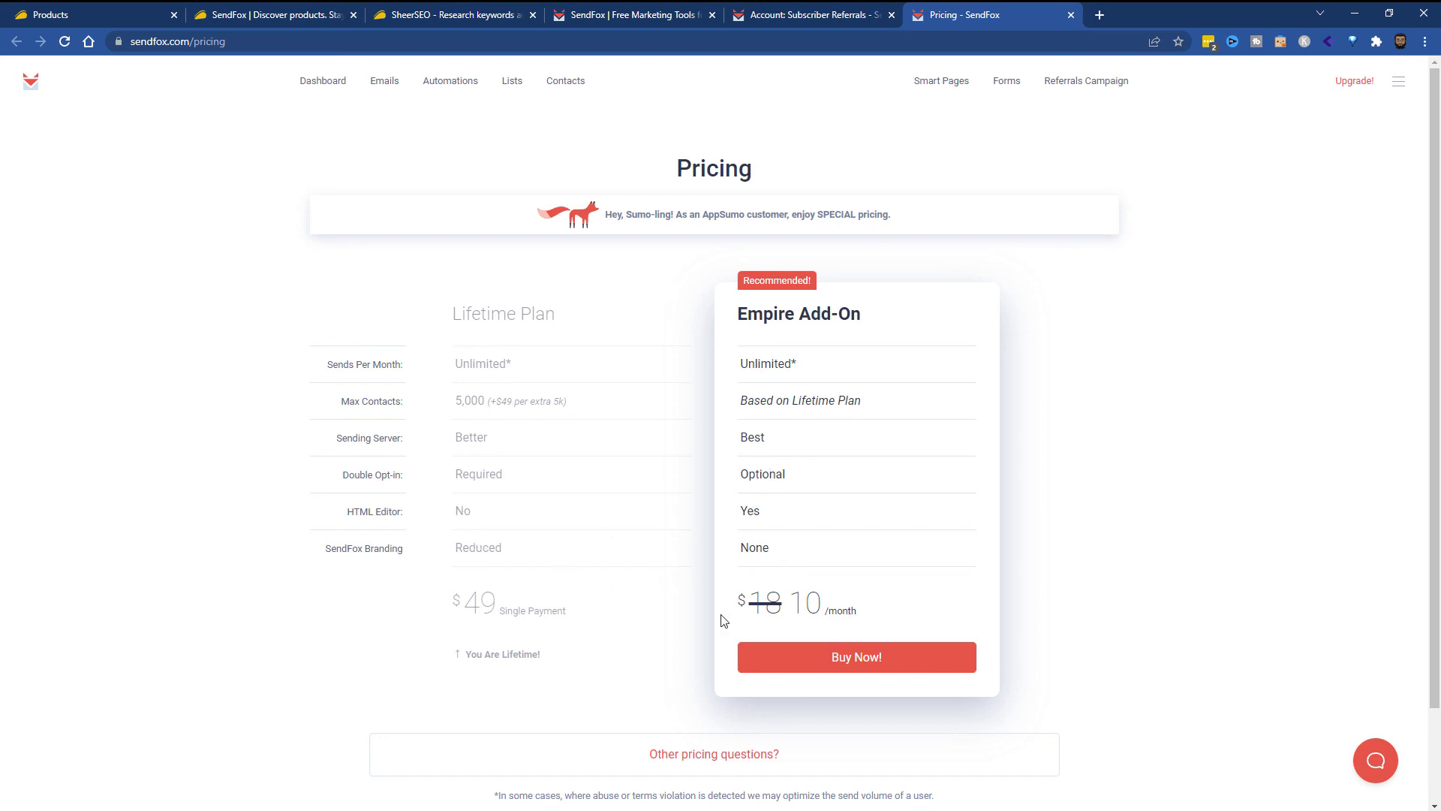
pyautogui.scroll(-2, 720, 621)
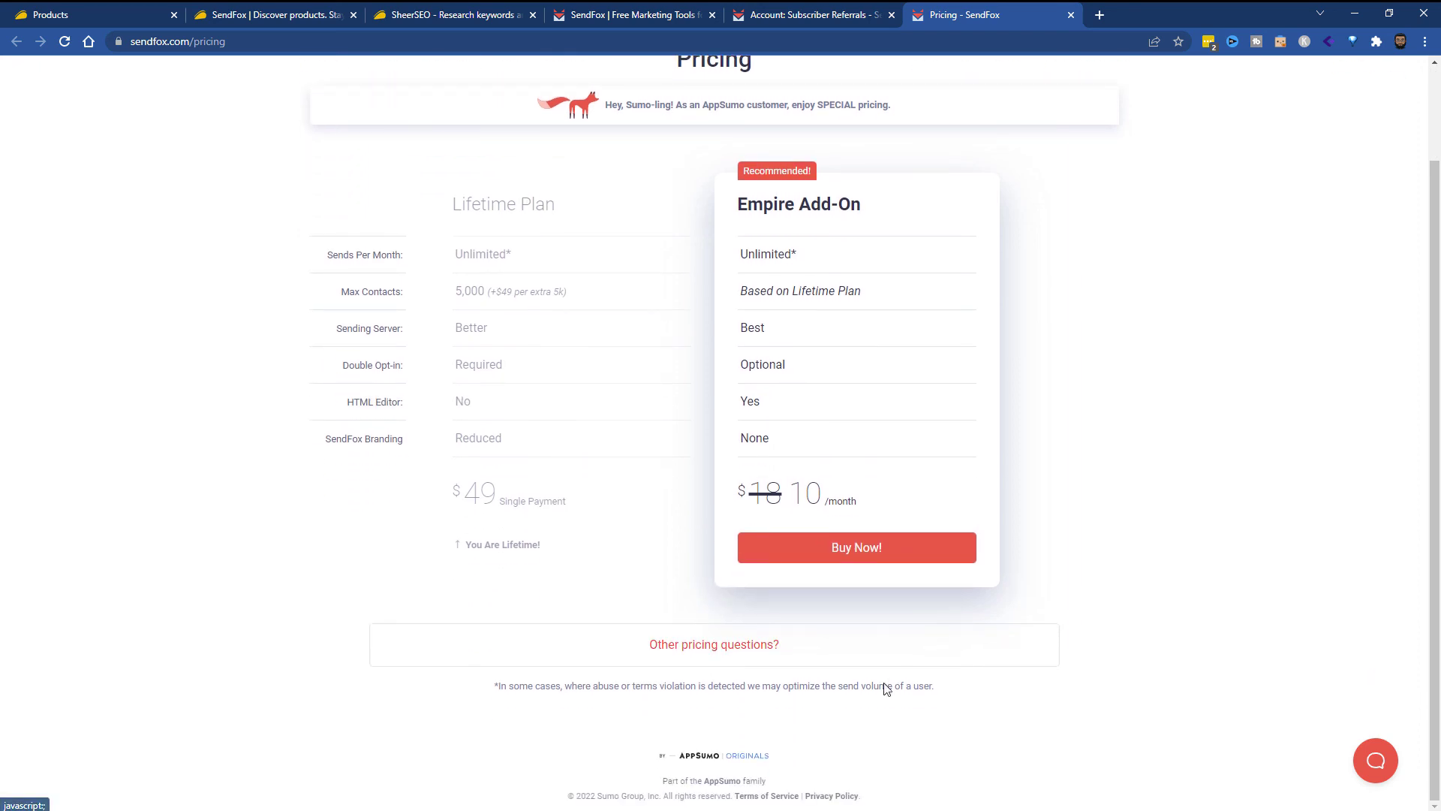
pyautogui.scroll(1, 893, 672)
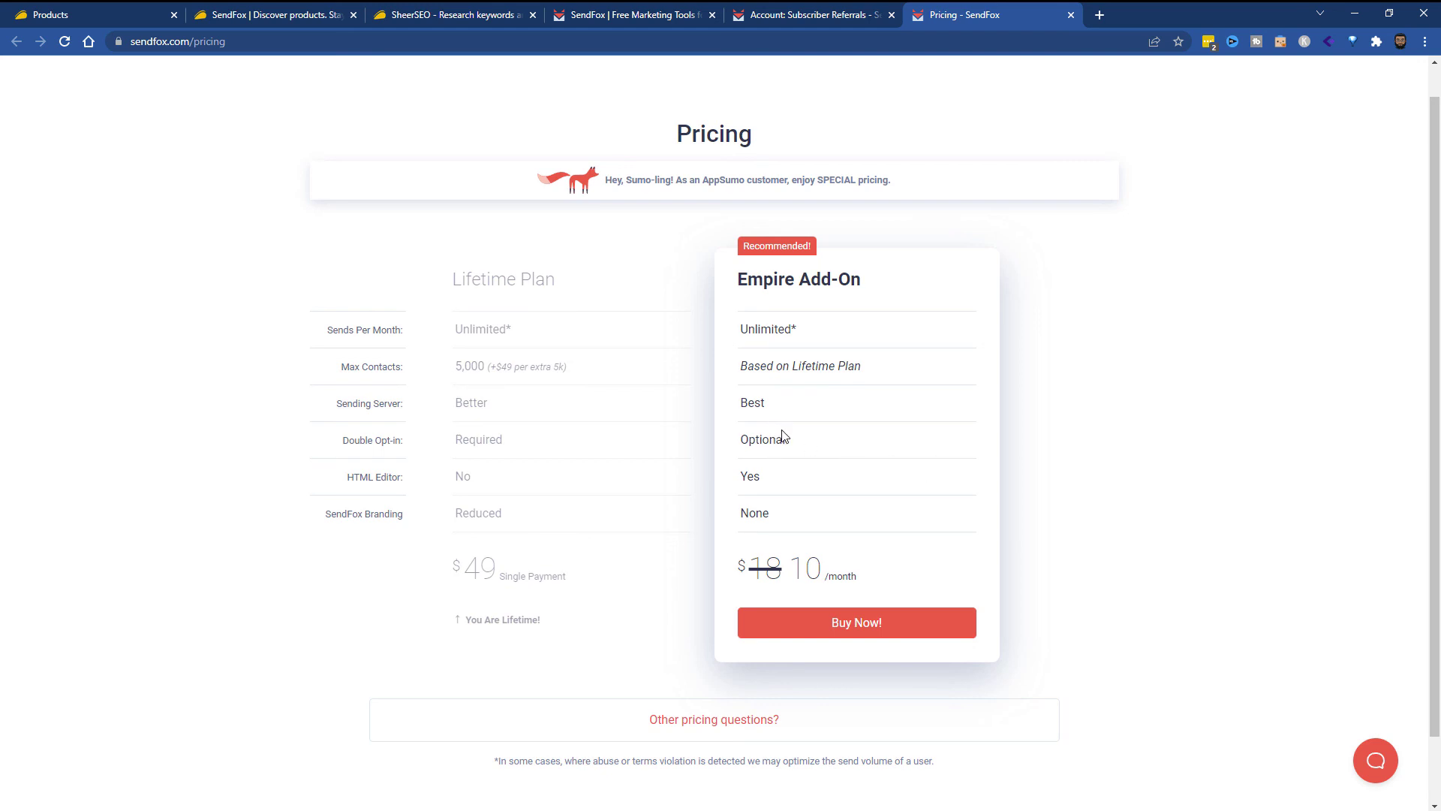
pyautogui.scroll(1, 823, 529)
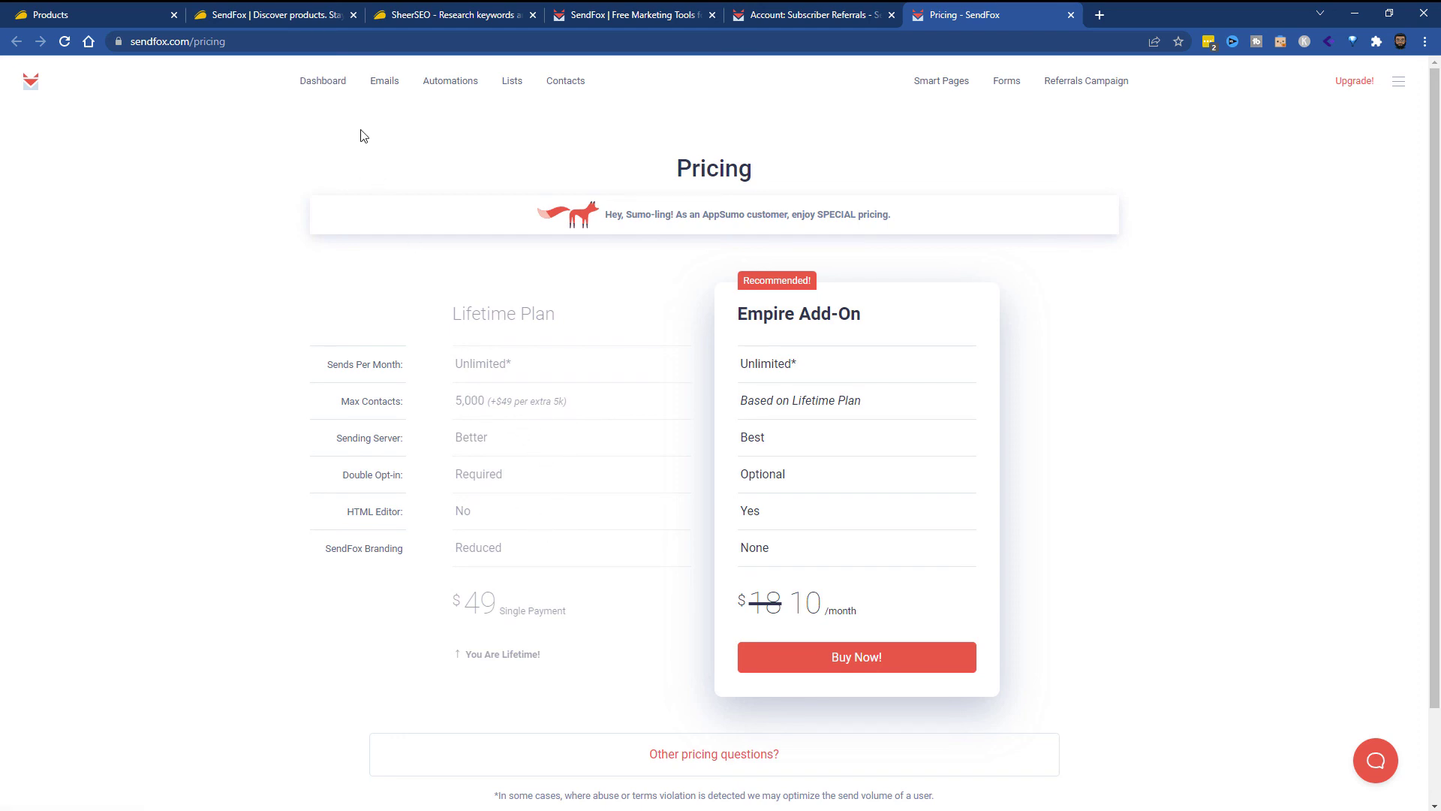
# Check the dashboard stats, then switch to the AppSumo SendFox $49 lifetime deal page
pyautogui.click(325, 85)
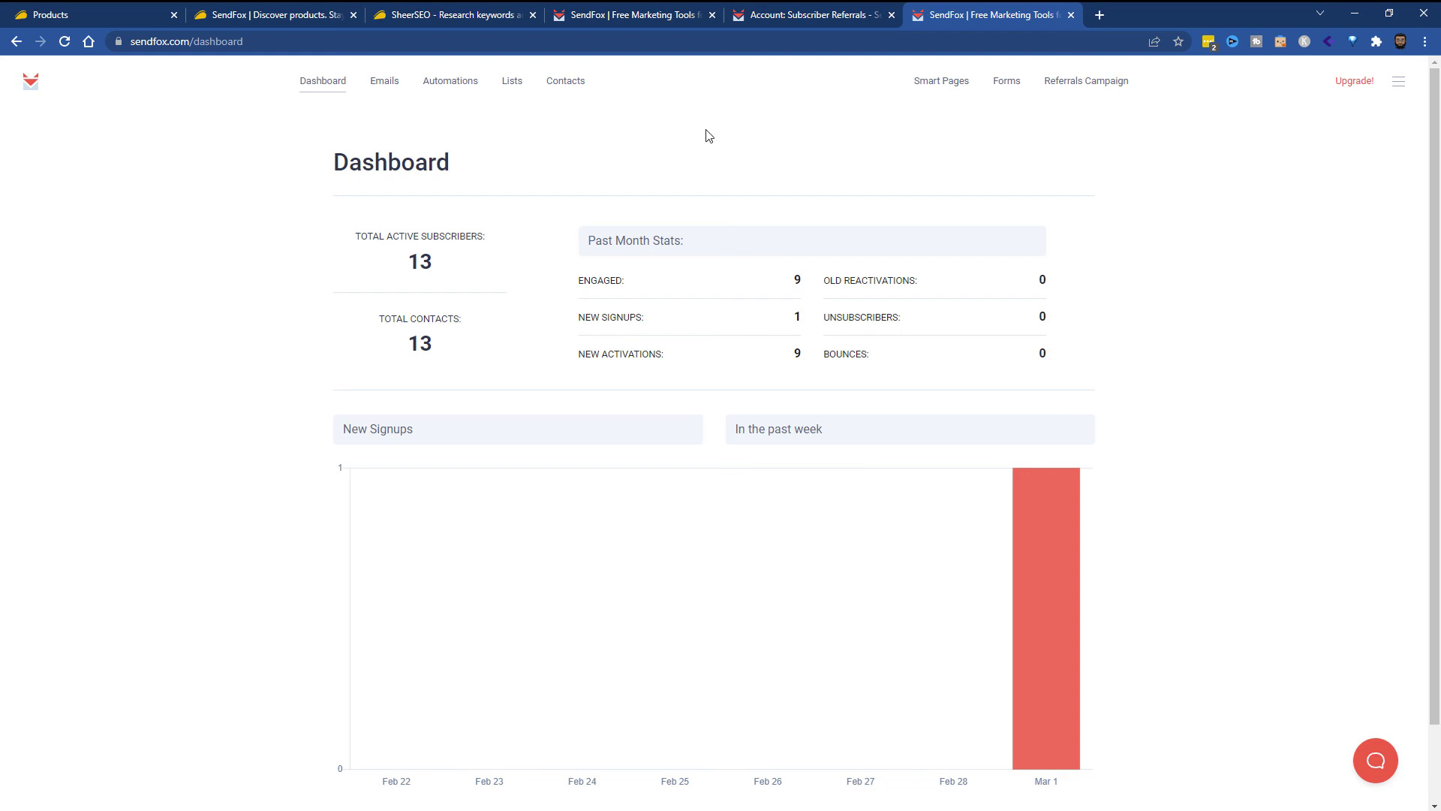
pyautogui.scroll(-2, 699, 139)
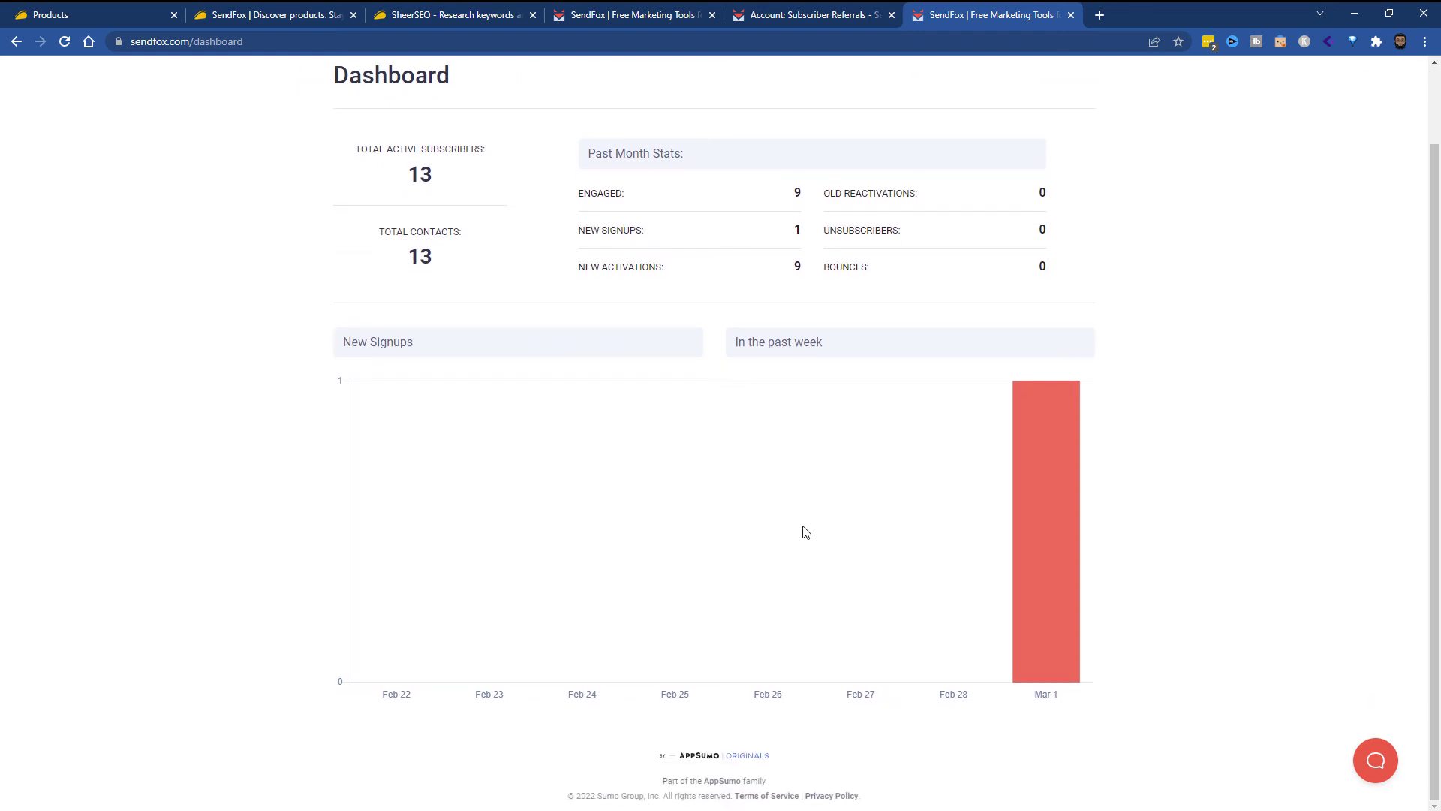
pyautogui.scroll(2, 781, 556)
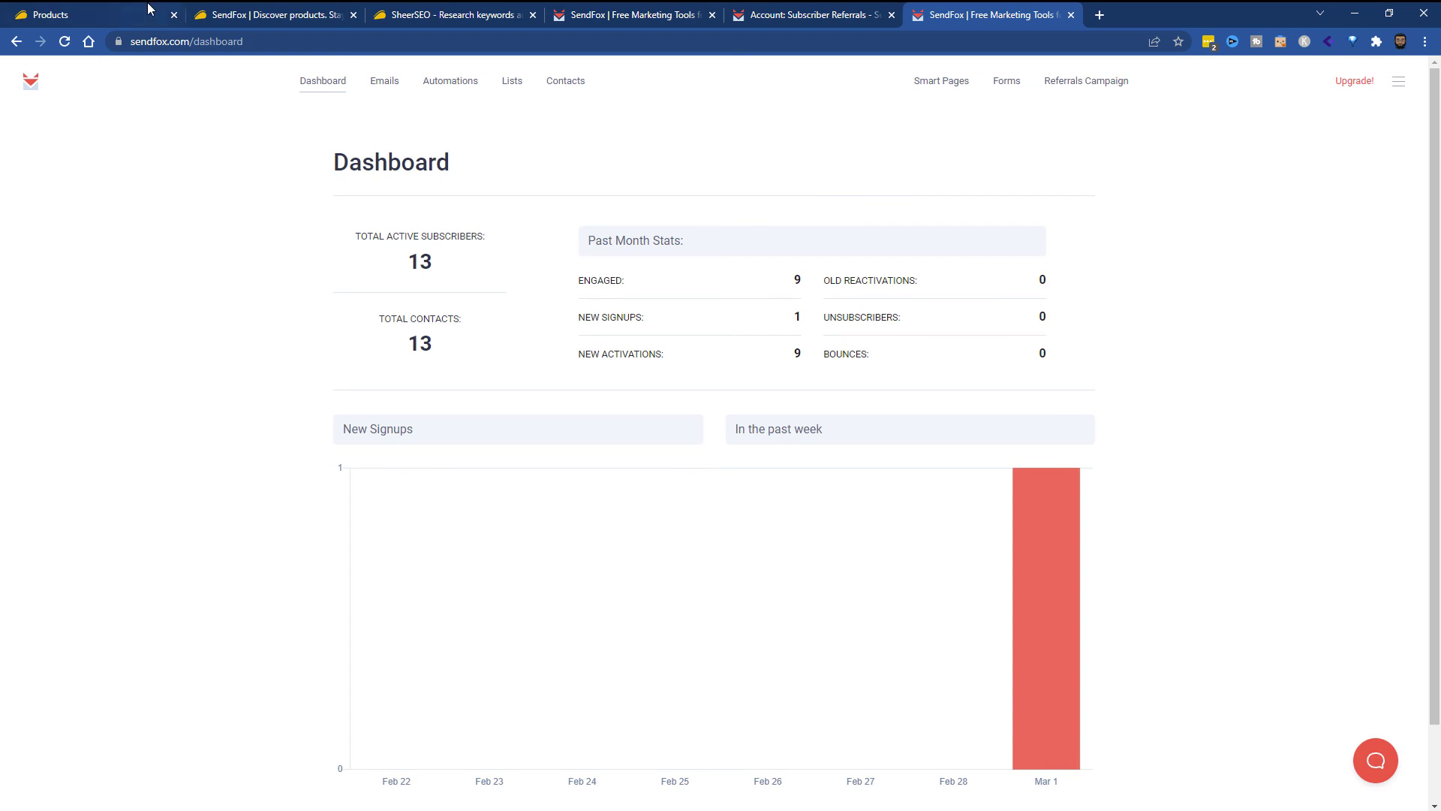
pyautogui.click(263, 14)
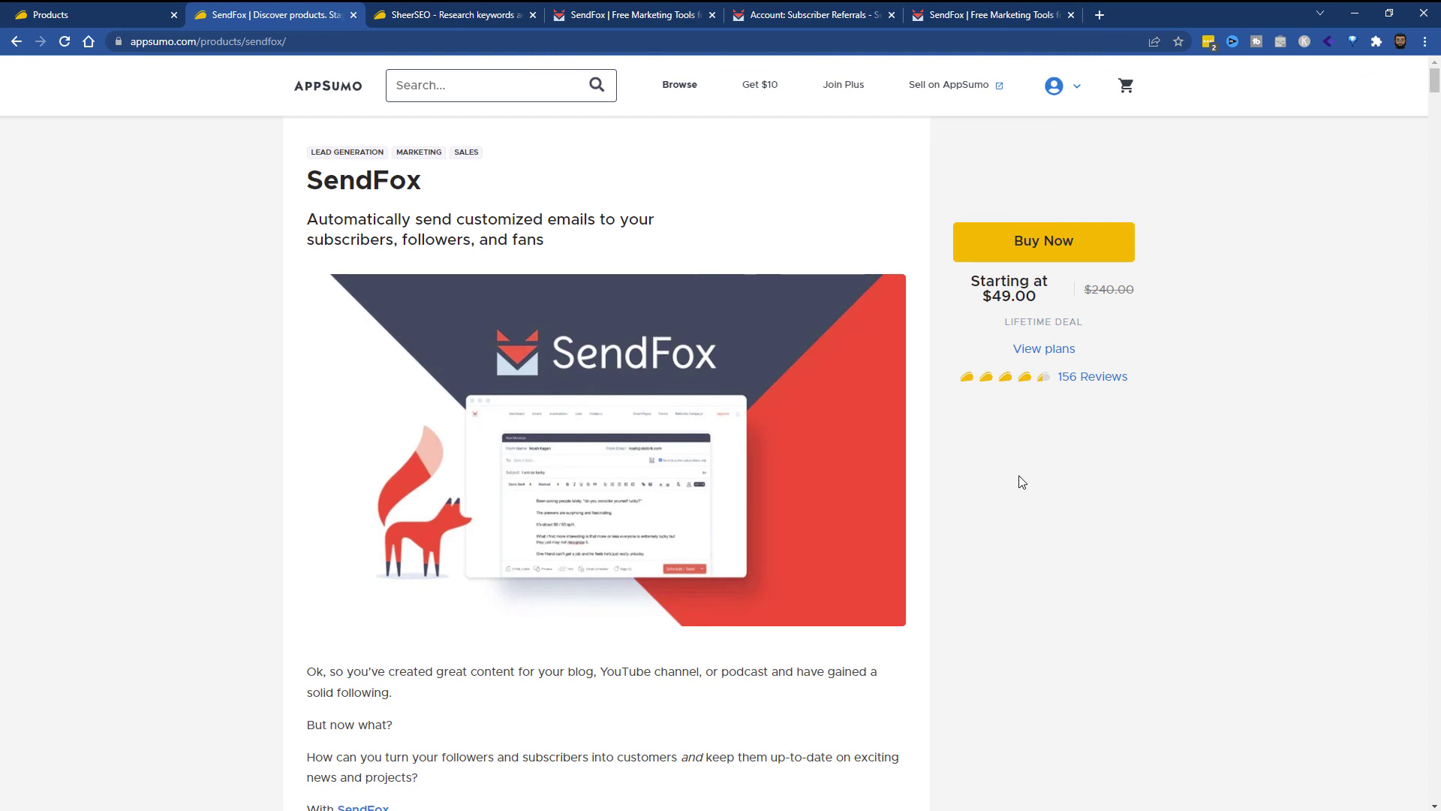
pyautogui.scroll(-3, 1021, 480)
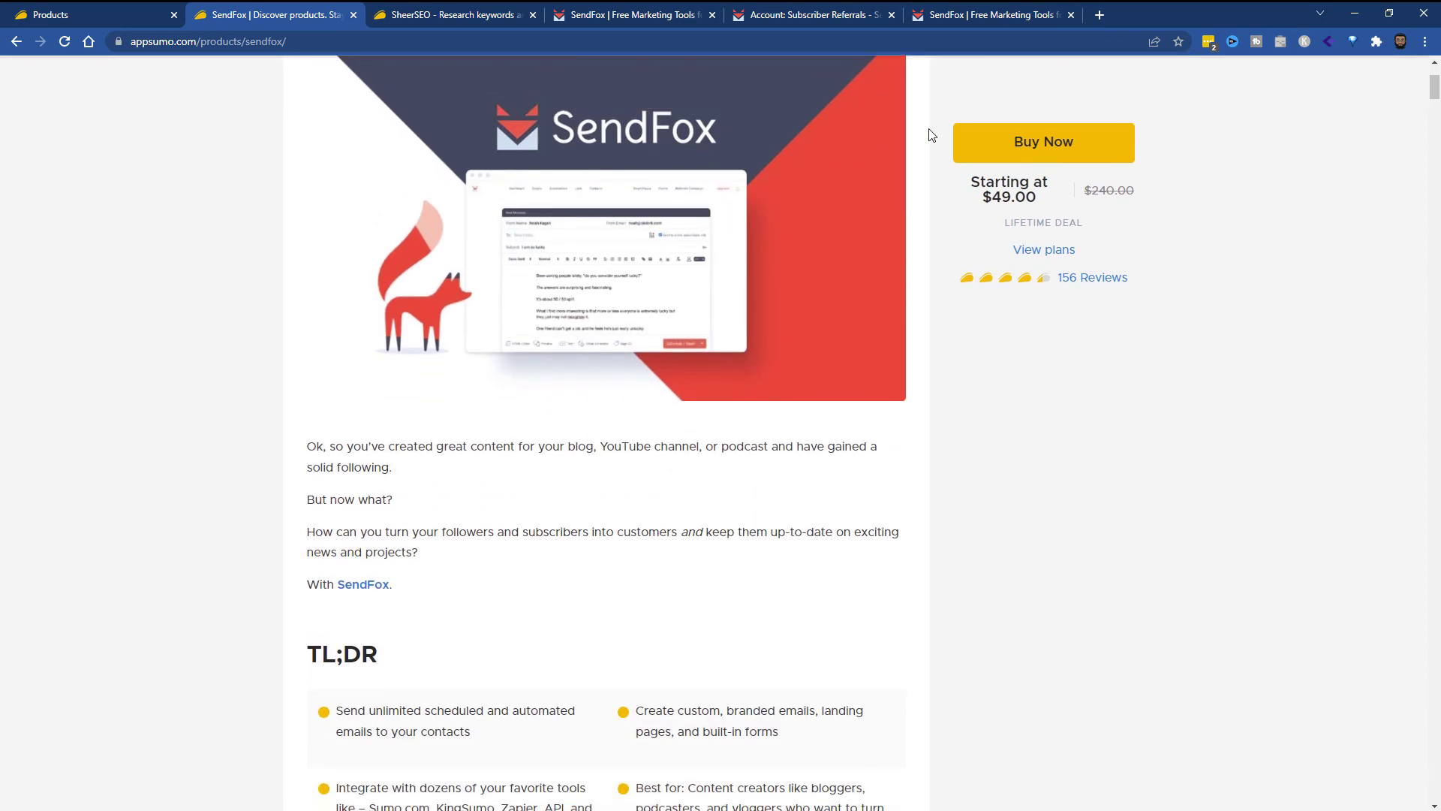